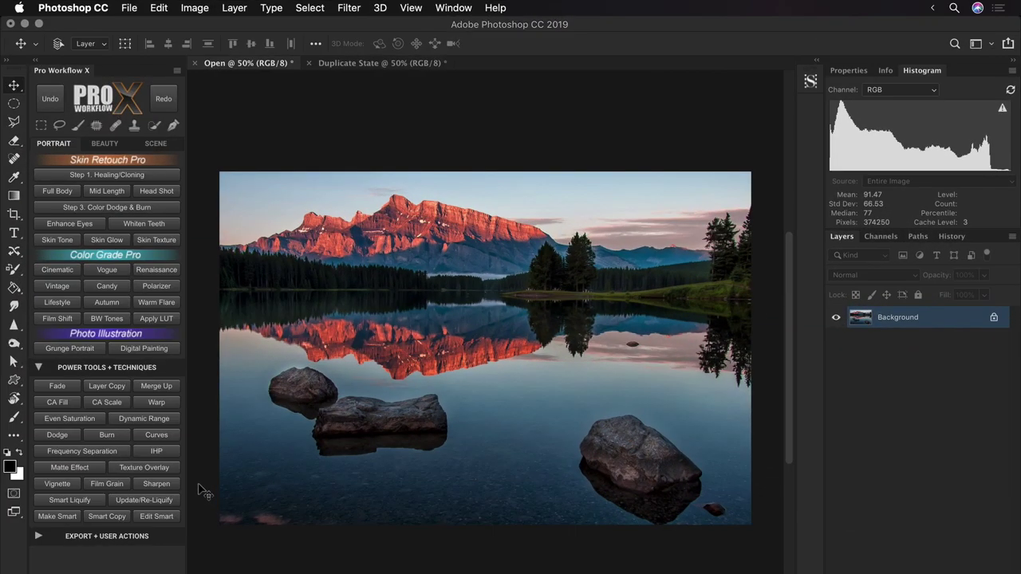
Compare the brightness and Lab lightness values of pure red and white in the foreground Color Picker without keeping a colour
click(11, 466)
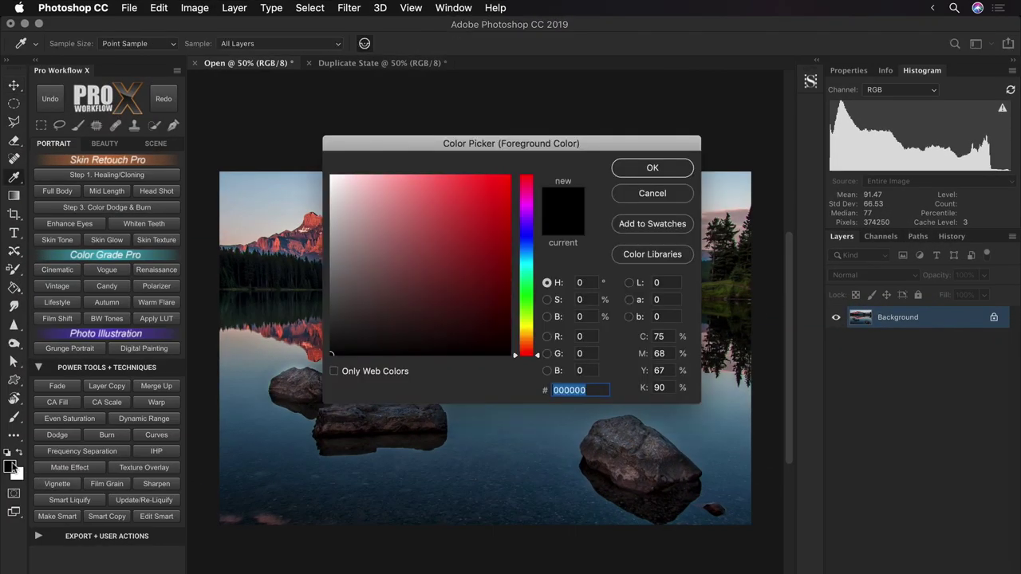
click(467, 203)
drag(448, 152, 533, 96)
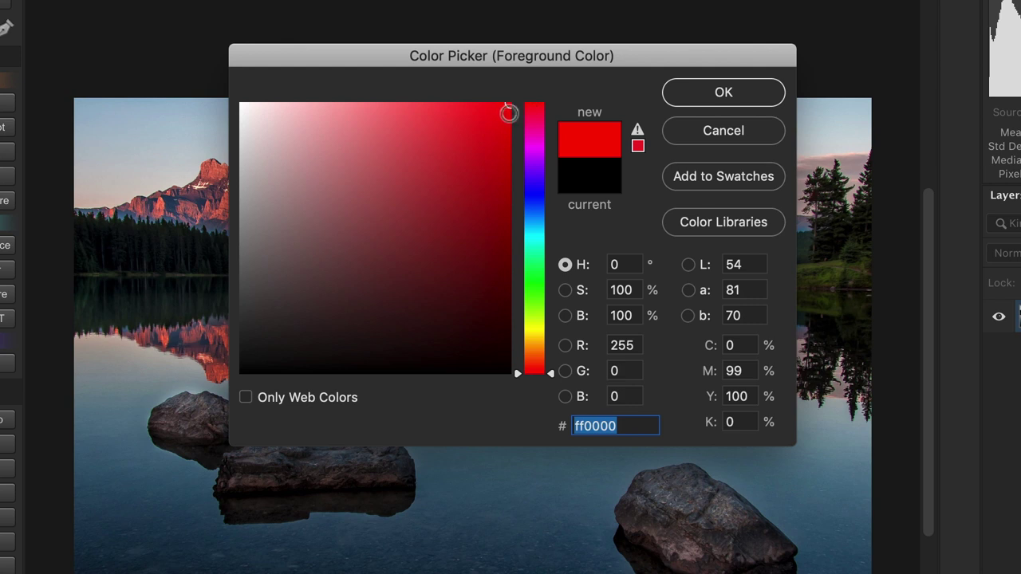
click(636, 313)
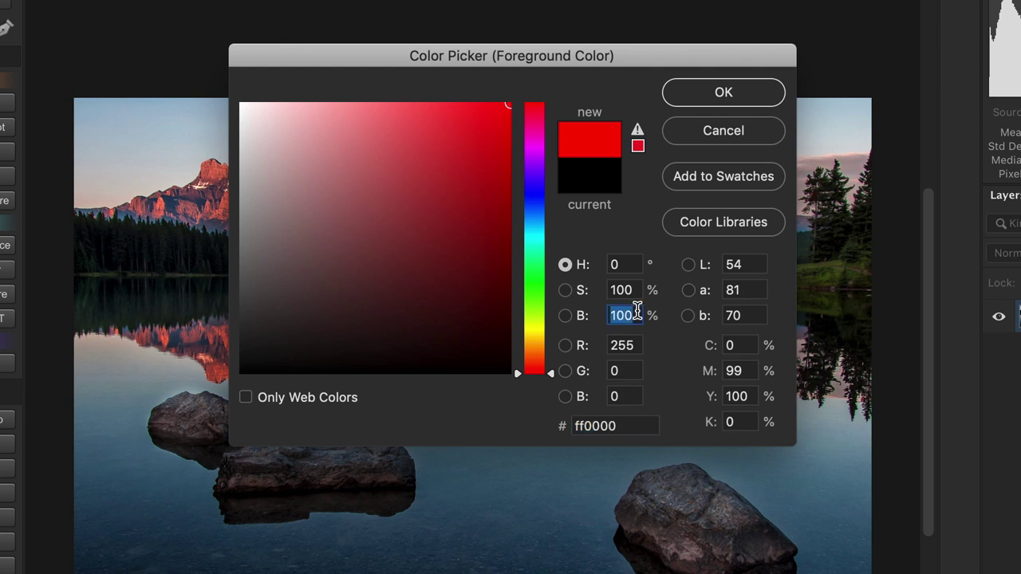
click(754, 264)
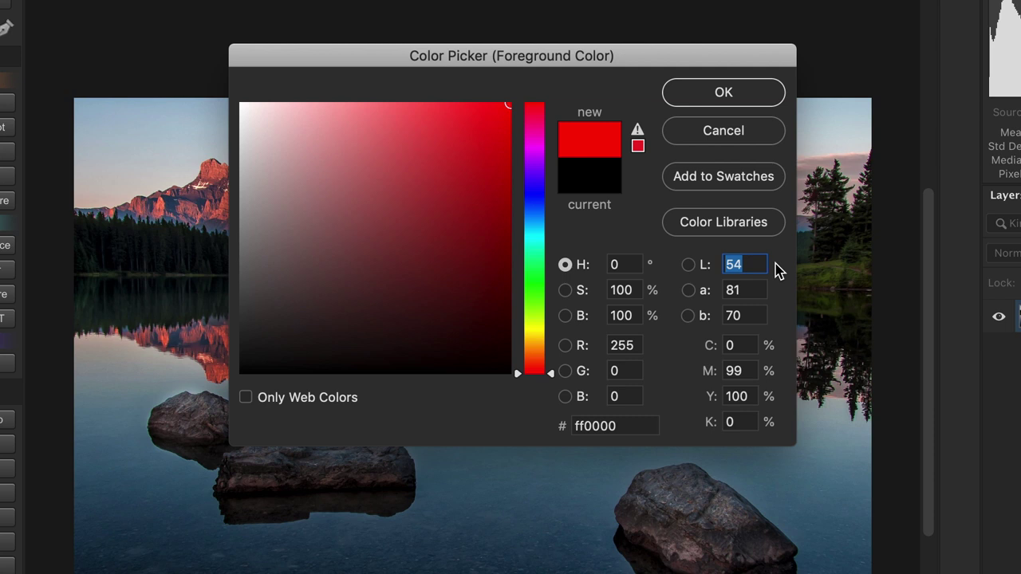
click(492, 102)
mouse_move(492, 102)
mouse_down()
mouse_move(335, 84)
mouse_move(236, 94)
mouse_up()
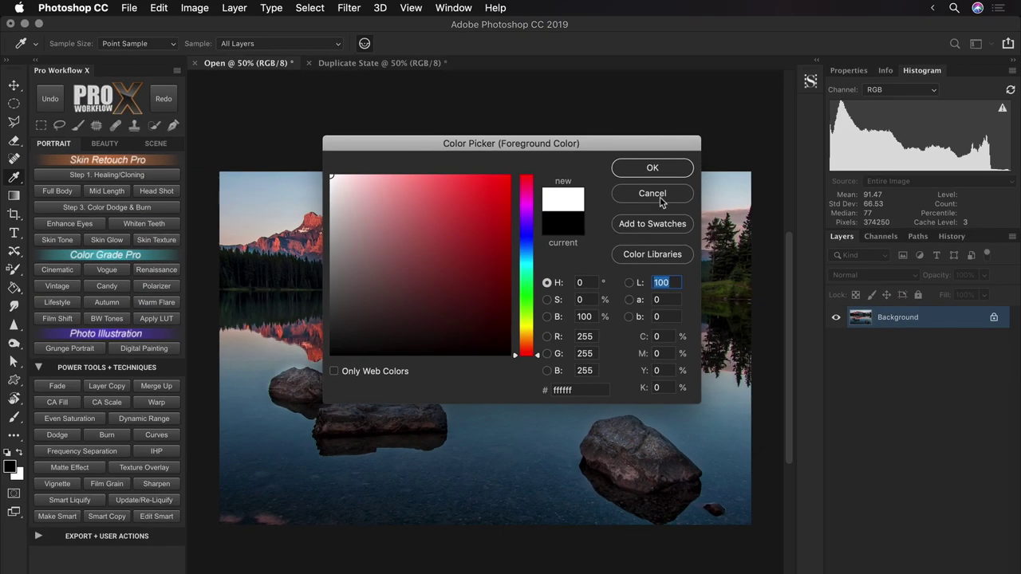
click(723, 130)
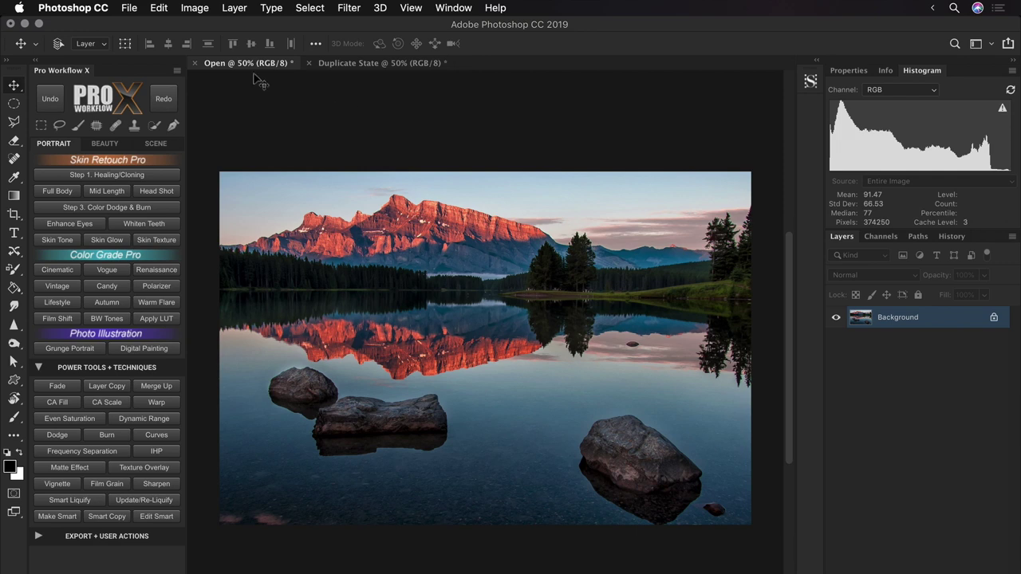
Convert the Duplicate State document to Lab Color and display only its Lightness channel
click(337, 64)
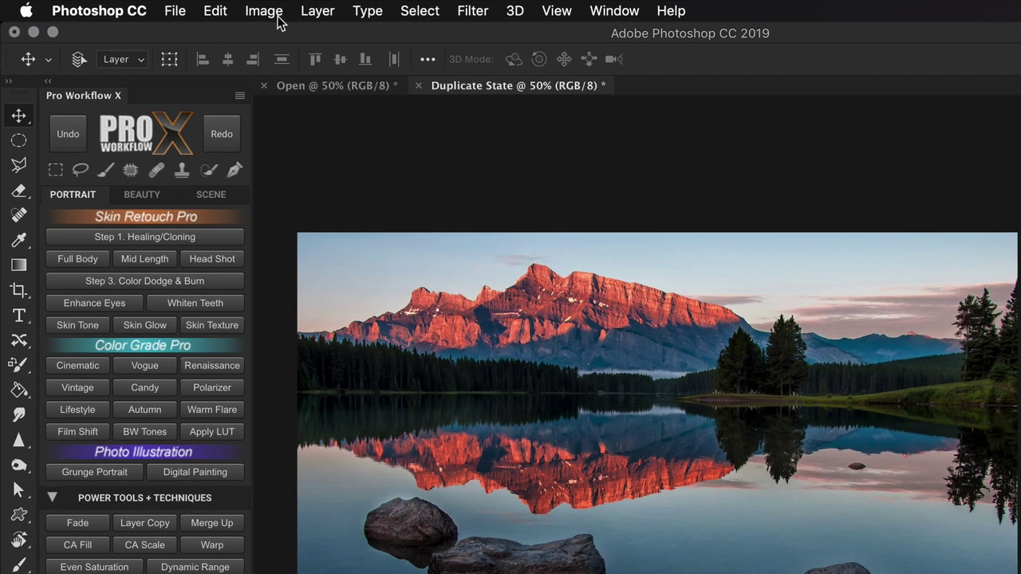
click(198, 9)
mouse_move(287, 36)
click(525, 152)
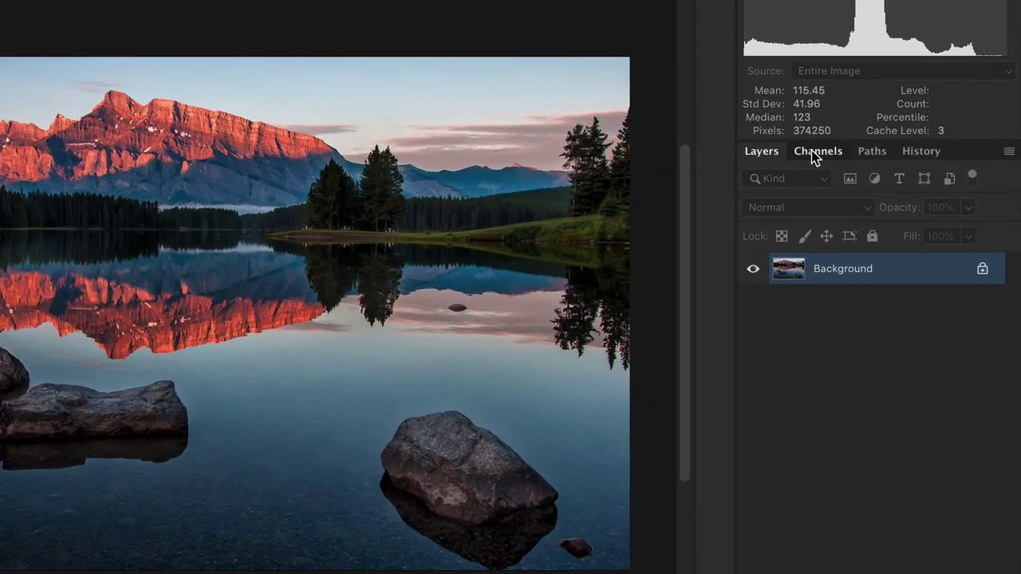
click(814, 153)
click(858, 206)
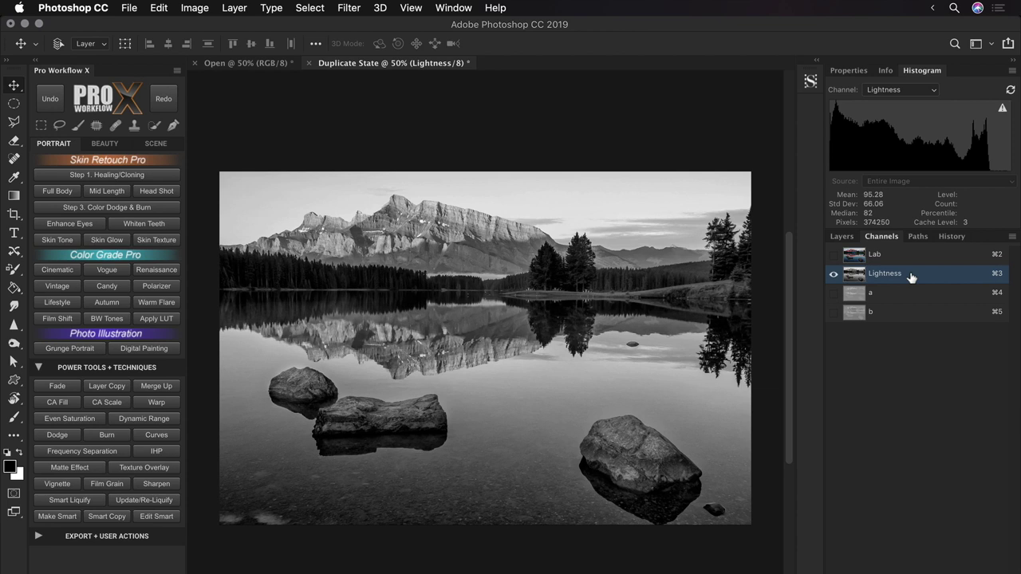
Desaturate the lake image in the Open document
click(267, 64)
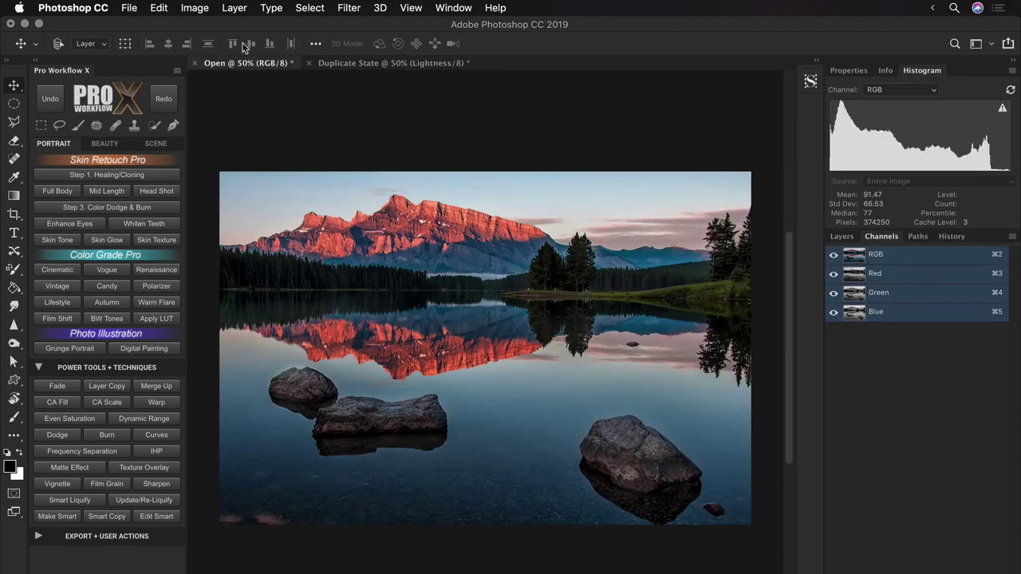
click(194, 8)
mouse_move(240, 46)
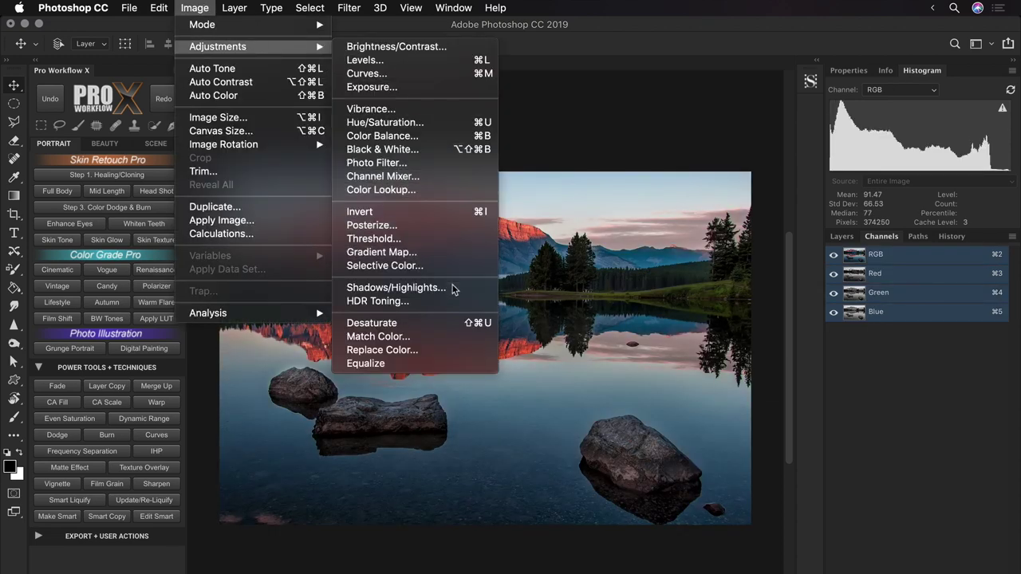
click(453, 323)
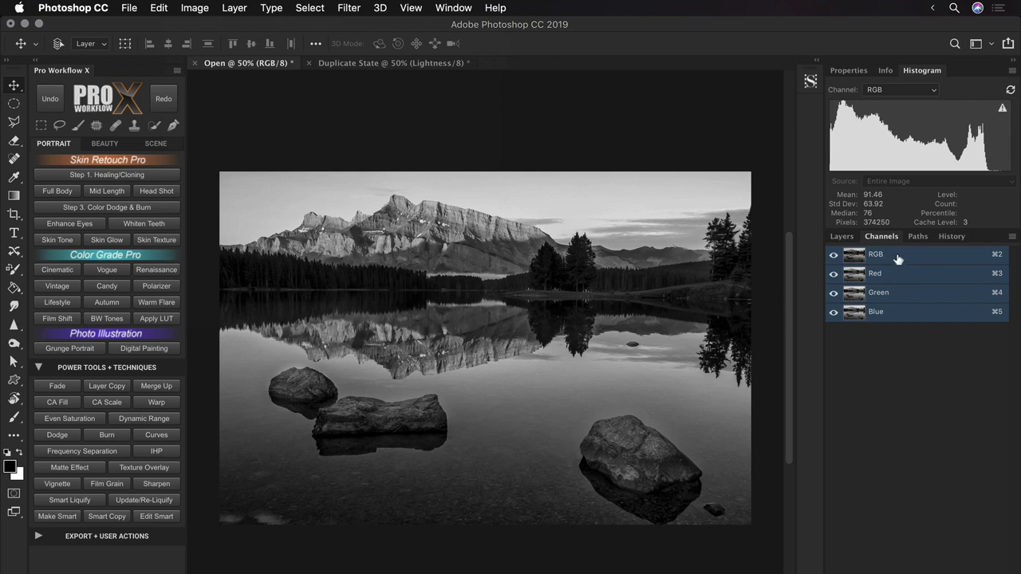
Compare the desaturated Open image with the Lightness channel of the Duplicate State document
click(399, 64)
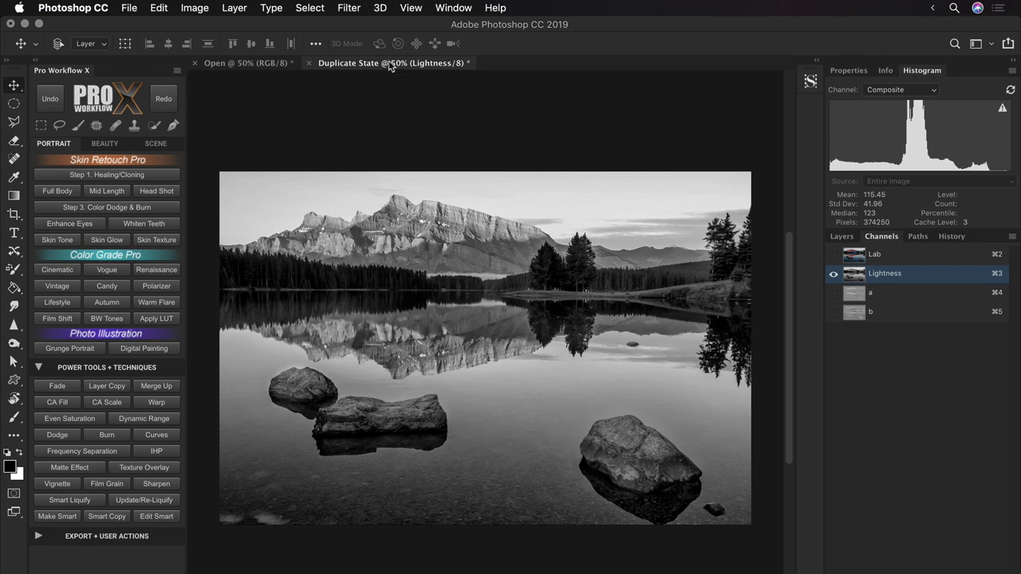
click(254, 65)
click(363, 64)
click(253, 66)
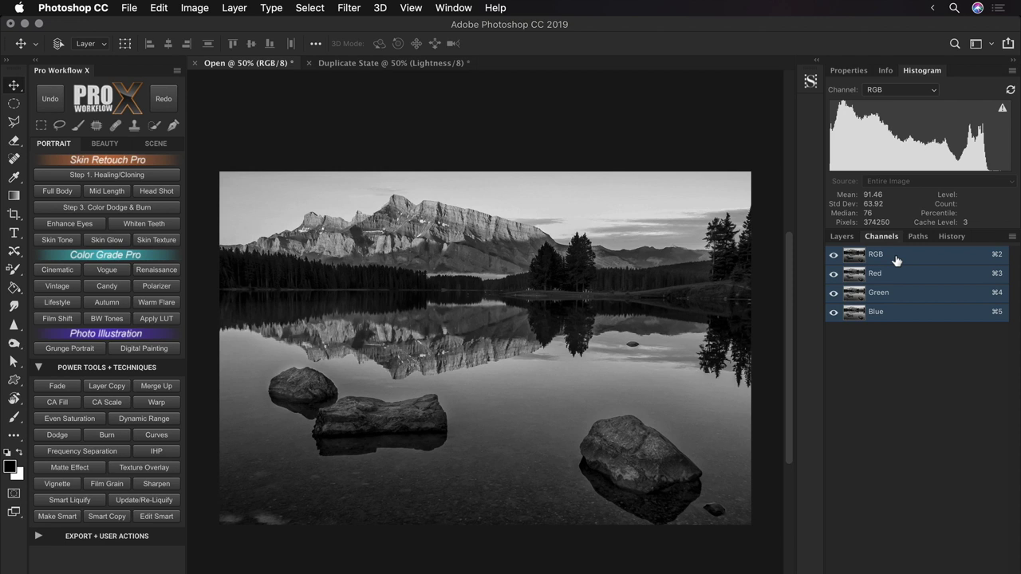
Revert the Open document to its opened state from before the desaturation
click(952, 236)
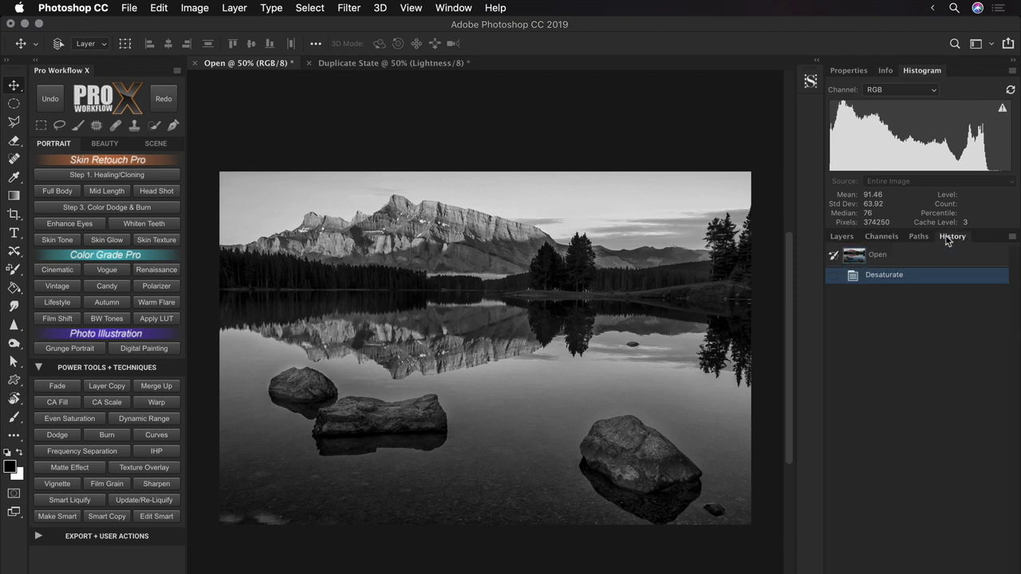
click(936, 258)
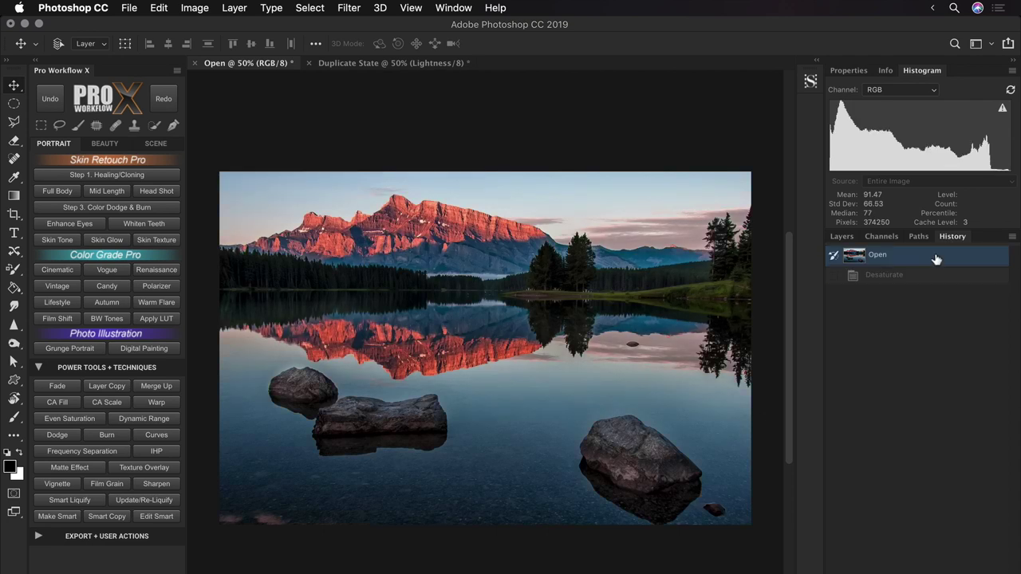
Switch the histogram to its colour display and generate the set of luminosity mask channels for the lake image
click(899, 91)
click(914, 126)
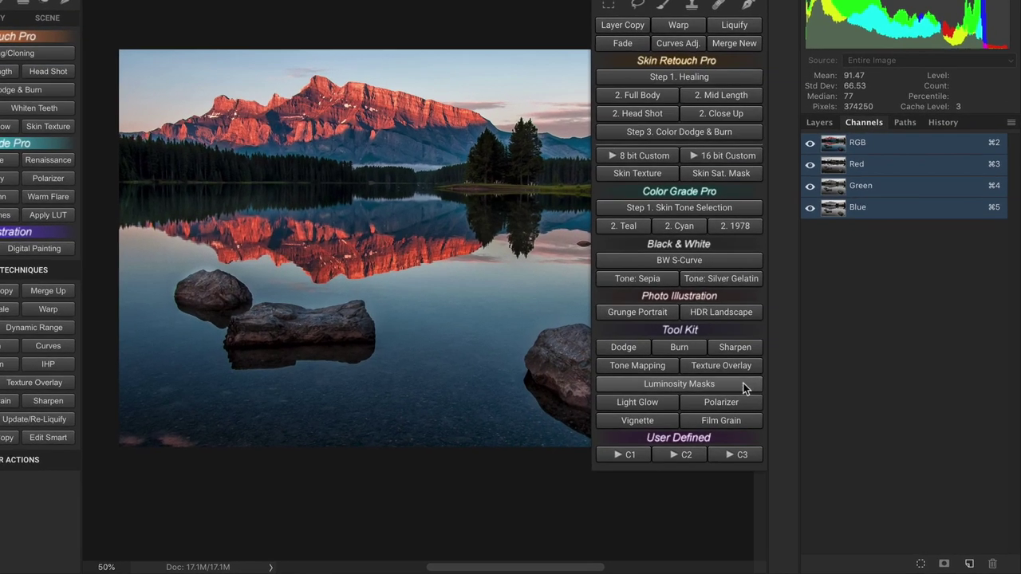
click(743, 383)
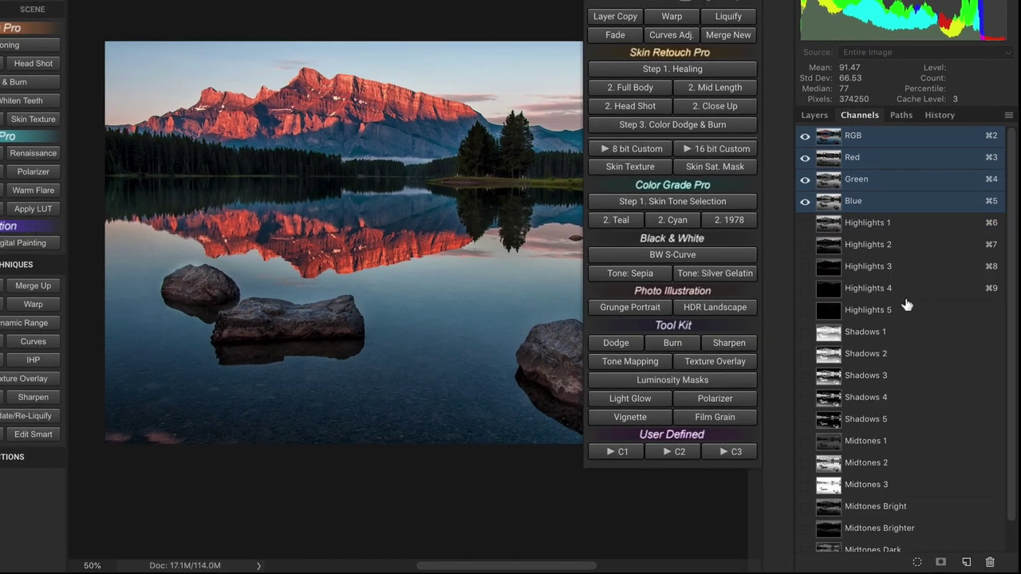
Preview the Highlights 1 to 3, Shadows 2 and 3, and Midtones 1 and 2 mask channels one at a time
click(944, 228)
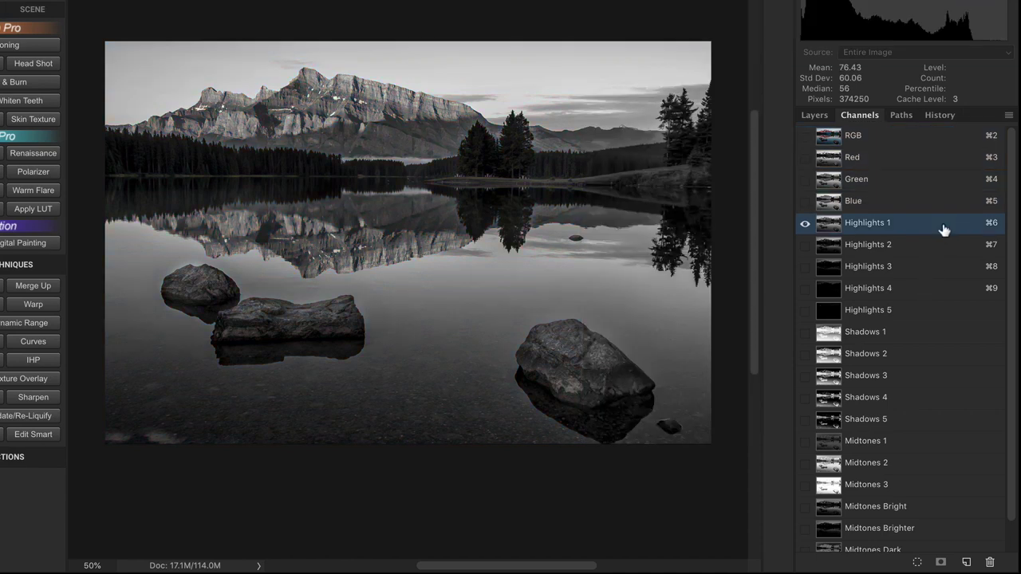
click(939, 246)
click(935, 269)
click(929, 357)
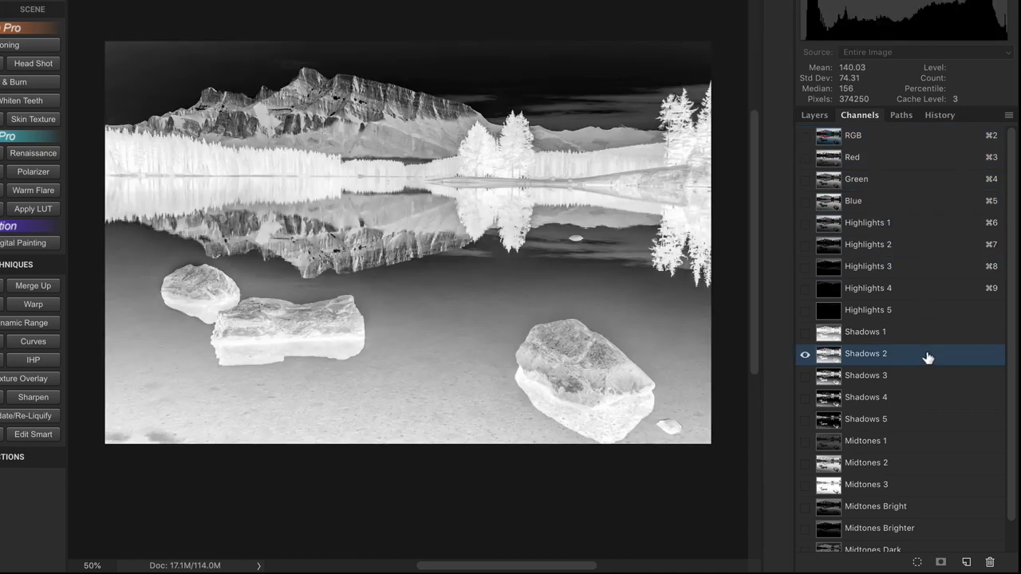
click(923, 378)
click(914, 445)
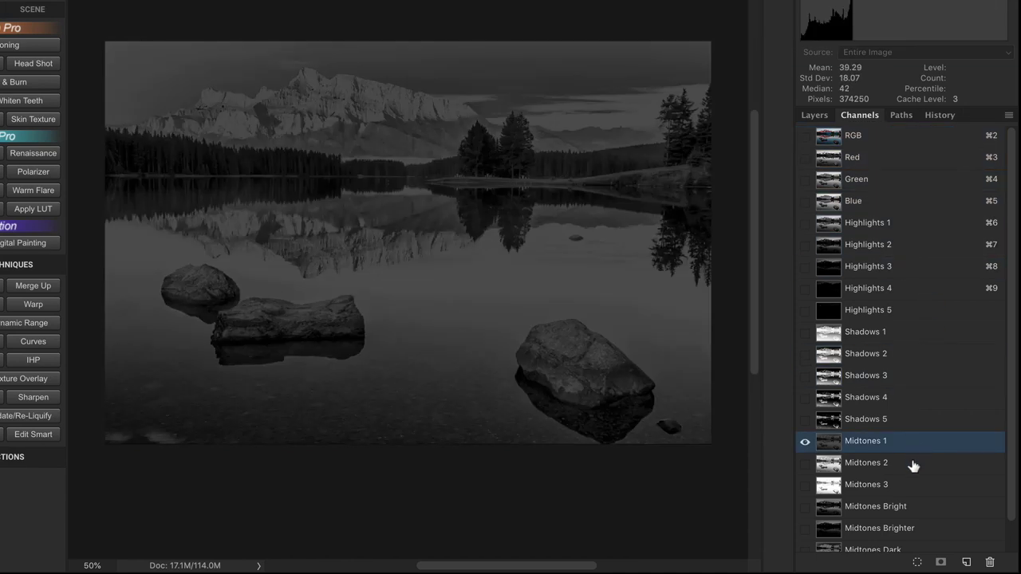
click(913, 464)
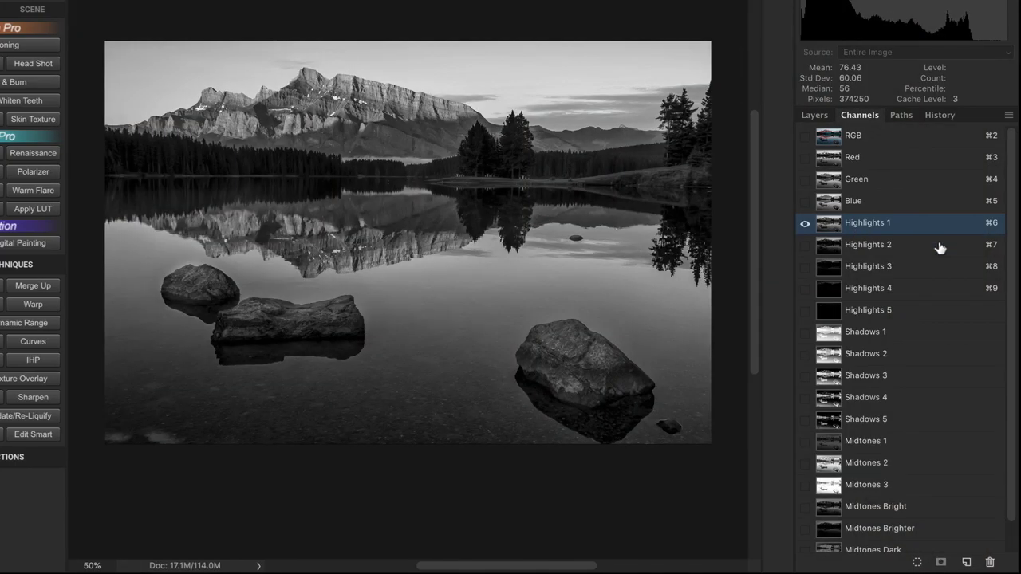
click(939, 245)
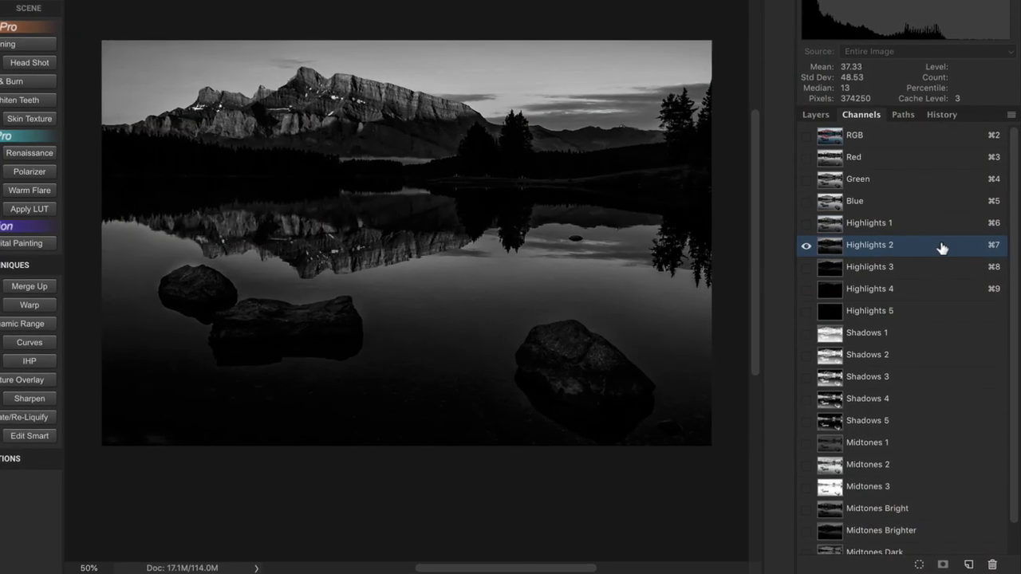
click(940, 266)
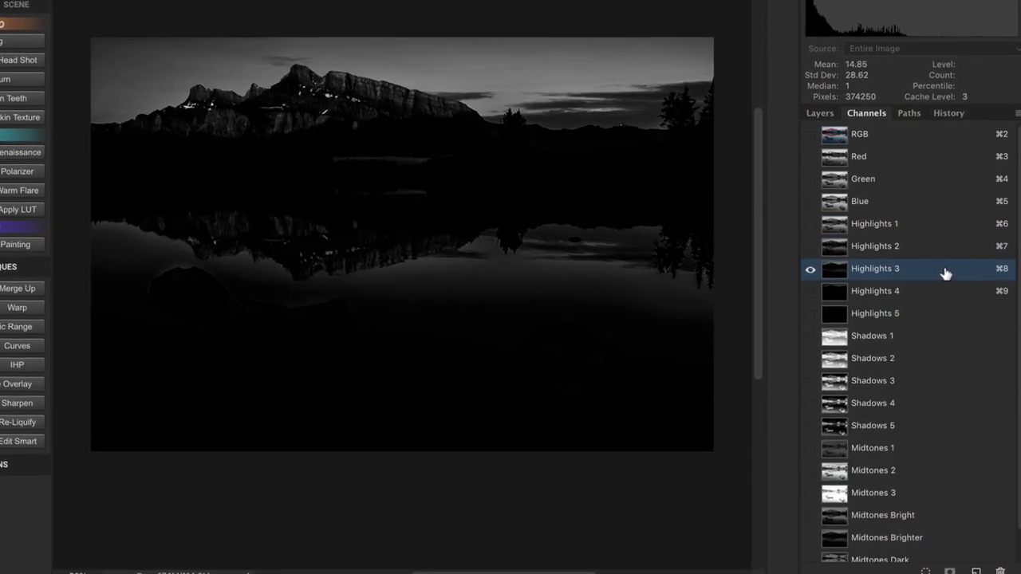
click(933, 361)
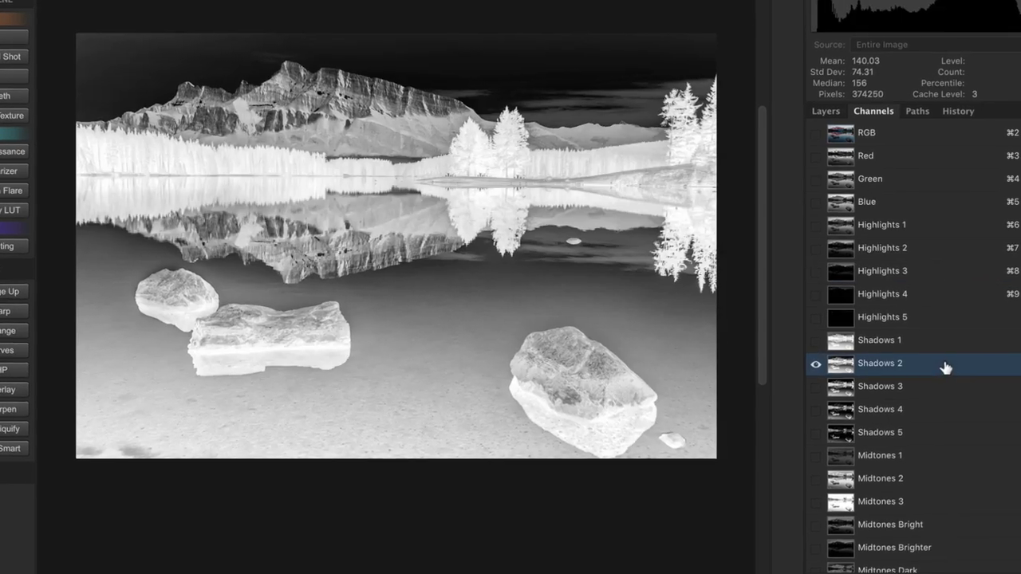
click(937, 386)
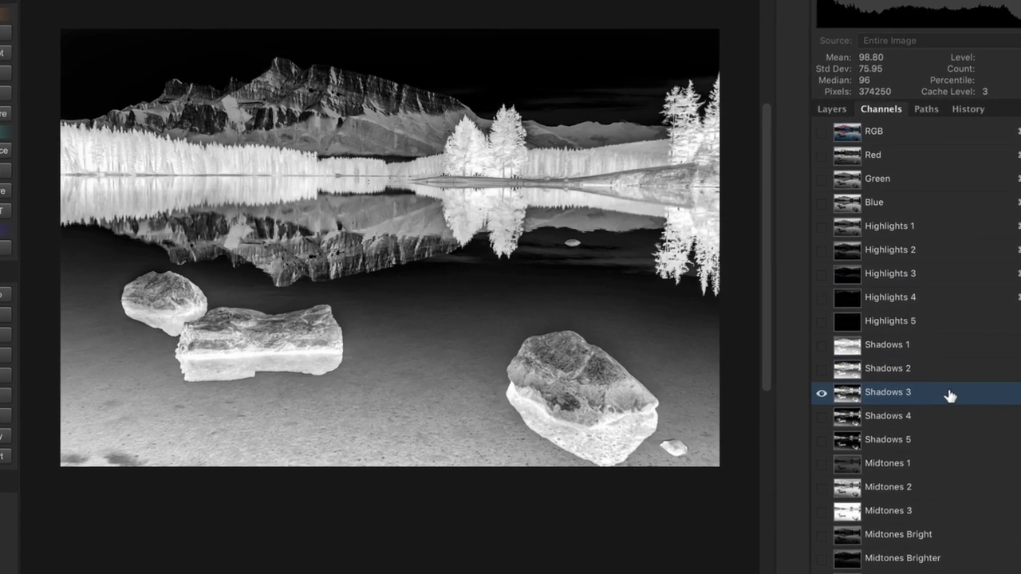
click(938, 468)
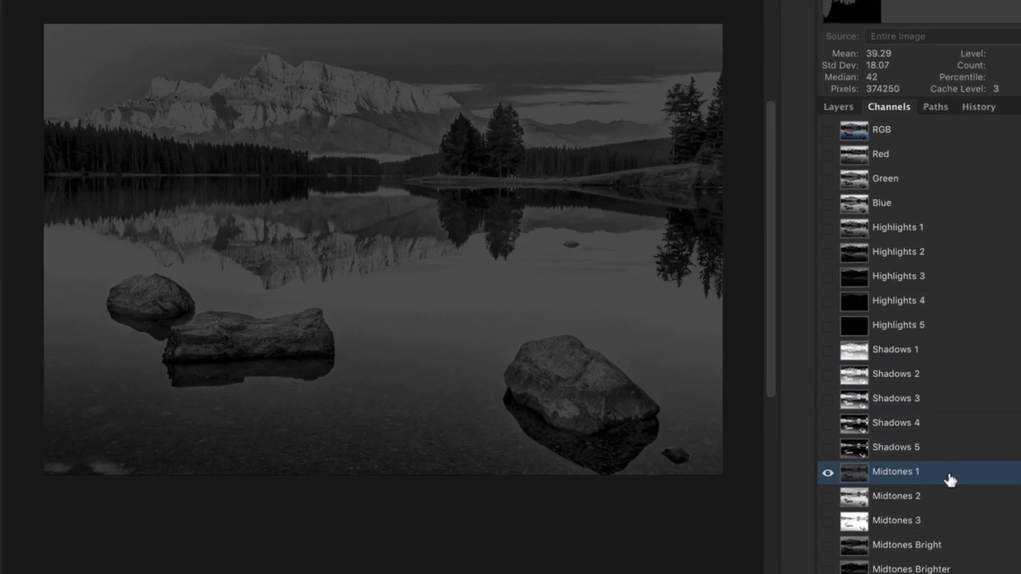
click(946, 494)
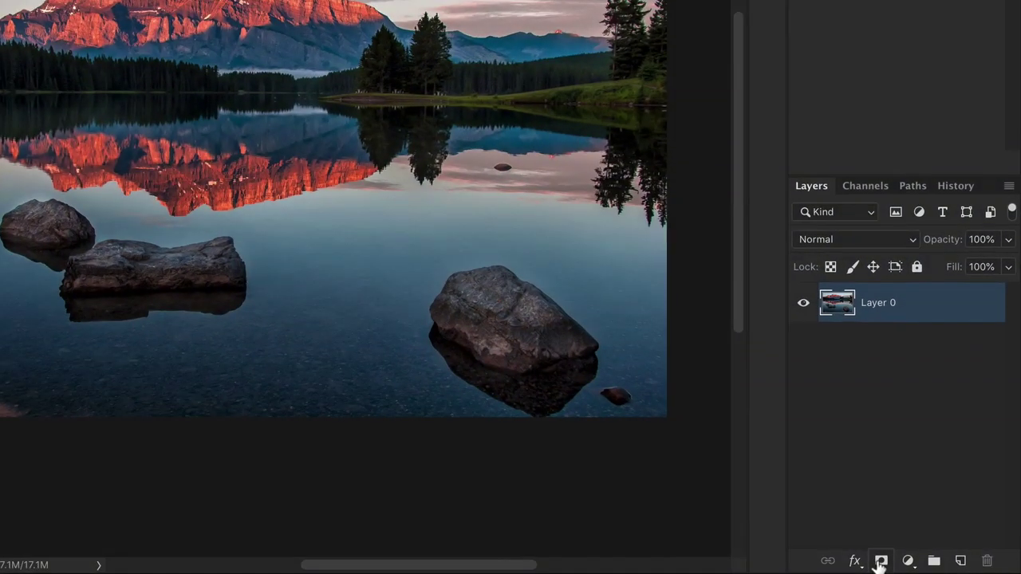
Add a layer mask to Layer 0 and paint black with a soft brush to hide parts of the sky, mountain and rocks
click(898, 562)
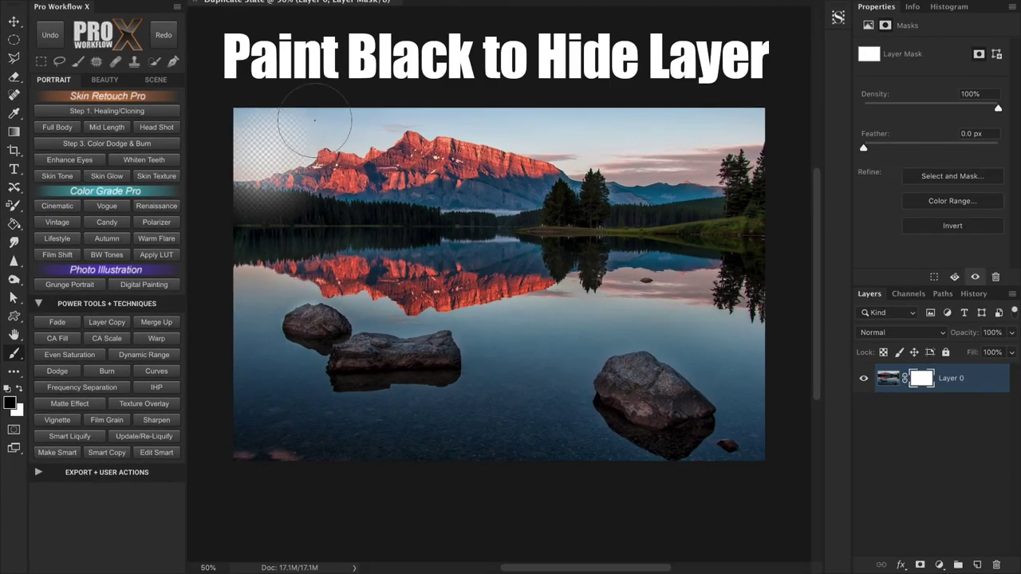
mouse_move(390, 137)
mouse_down()
mouse_move(819, 115)
mouse_move(951, 167)
mouse_move(1016, 214)
mouse_up()
drag(741, 159, 722, 180)
mouse_move(296, 335)
mouse_down()
mouse_move(387, 355)
mouse_move(471, 359)
mouse_up()
drag(642, 373, 627, 380)
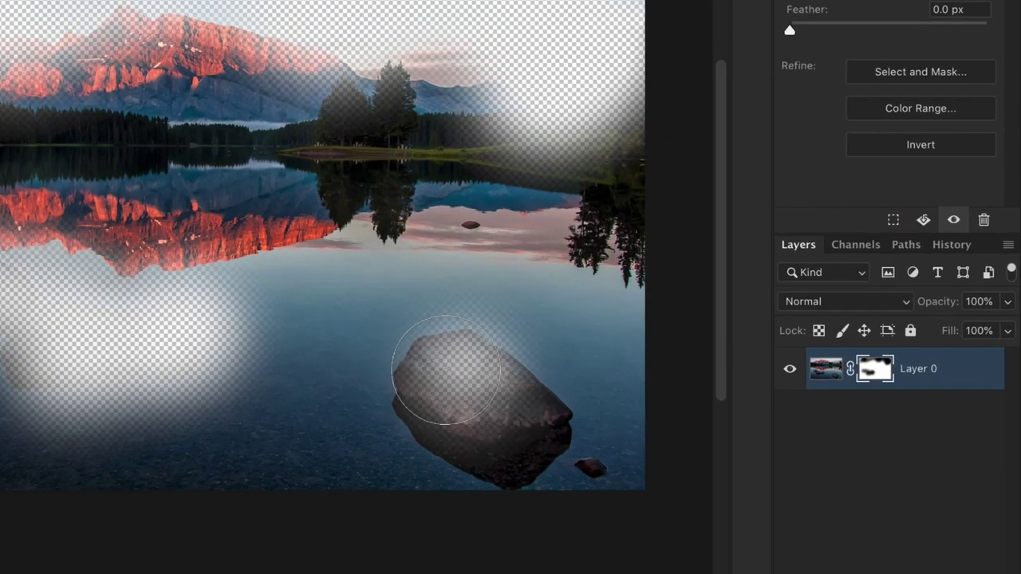
mouse_move(445, 370)
mouse_down()
mouse_move(574, 433)
mouse_move(570, 452)
mouse_up()
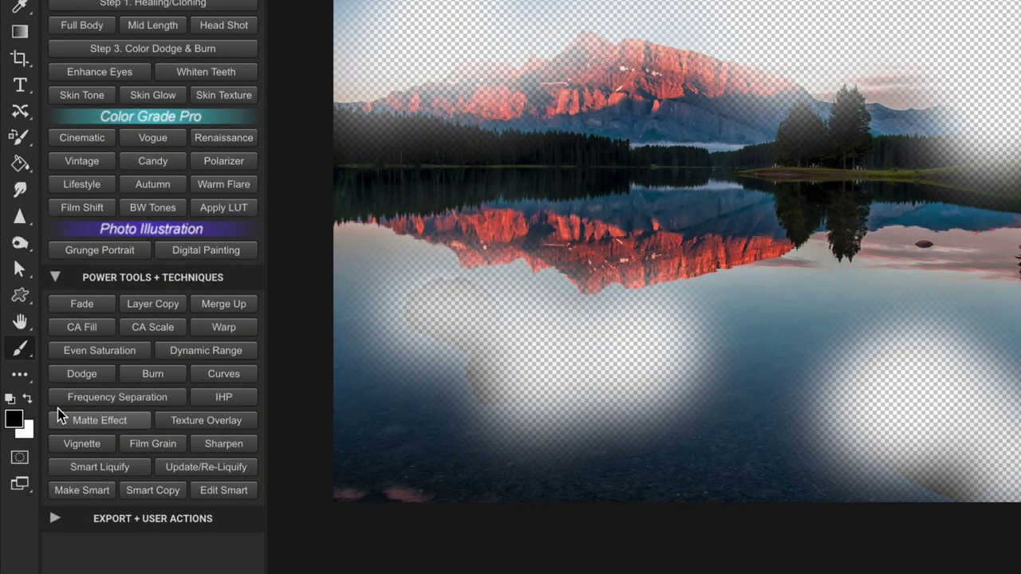
Make white the foreground colour and paint on the mask to reveal the sky, mountain and rocks again
click(26, 401)
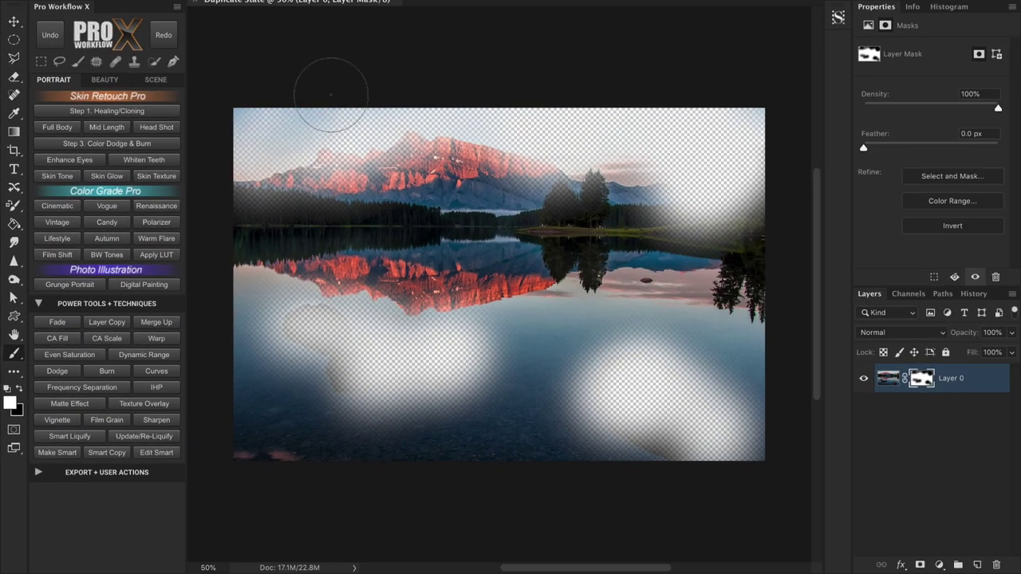
mouse_move(330, 95)
mouse_down()
mouse_move(452, 82)
mouse_move(537, 214)
mouse_move(662, 172)
mouse_up()
drag(299, 319, 450, 363)
mouse_move(610, 367)
mouse_down()
mouse_move(692, 463)
mouse_move(668, 450)
mouse_up()
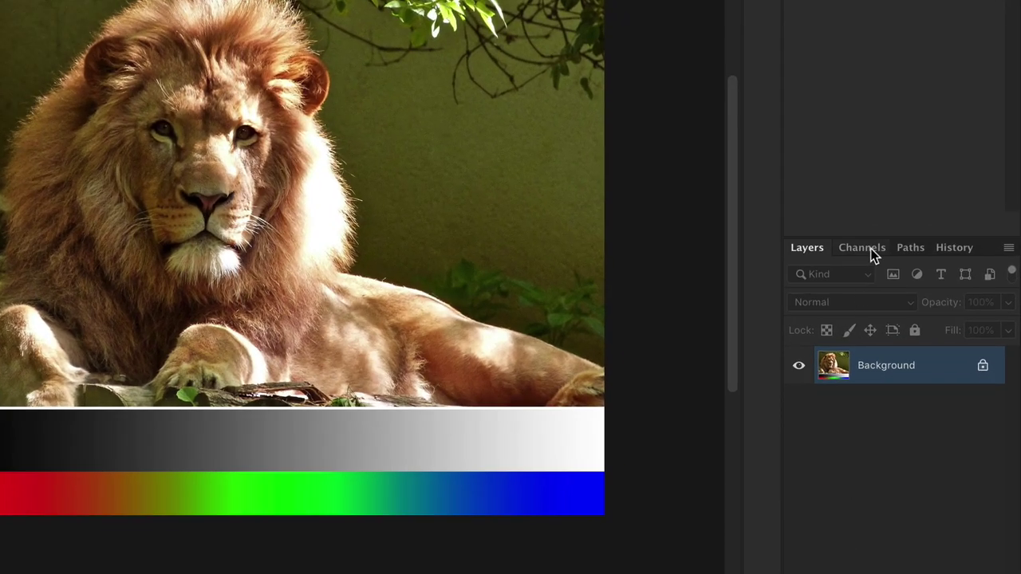
Load the lion image's RGB composite channel as a luminosity selection
click(862, 248)
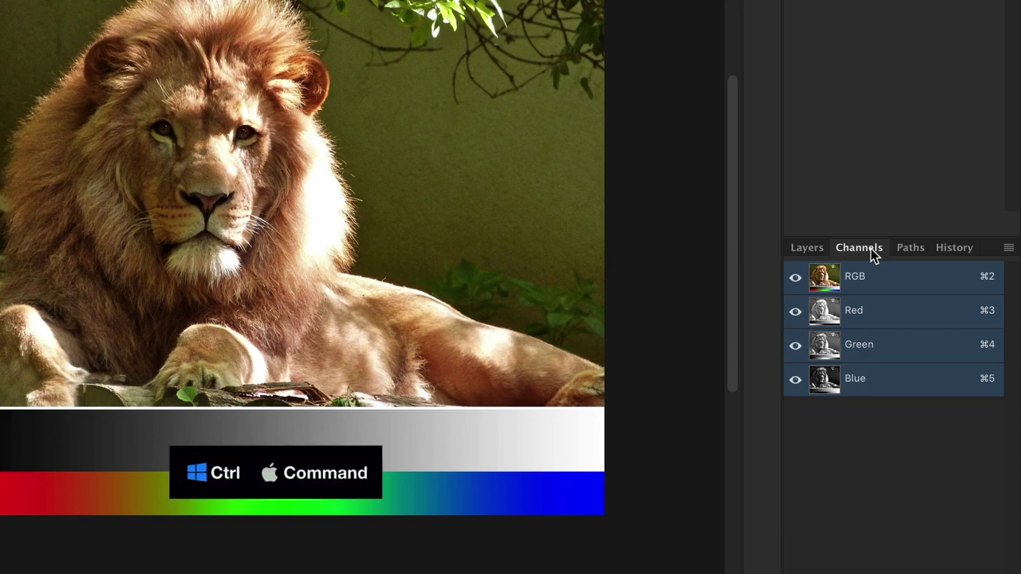
super+click(826, 279)
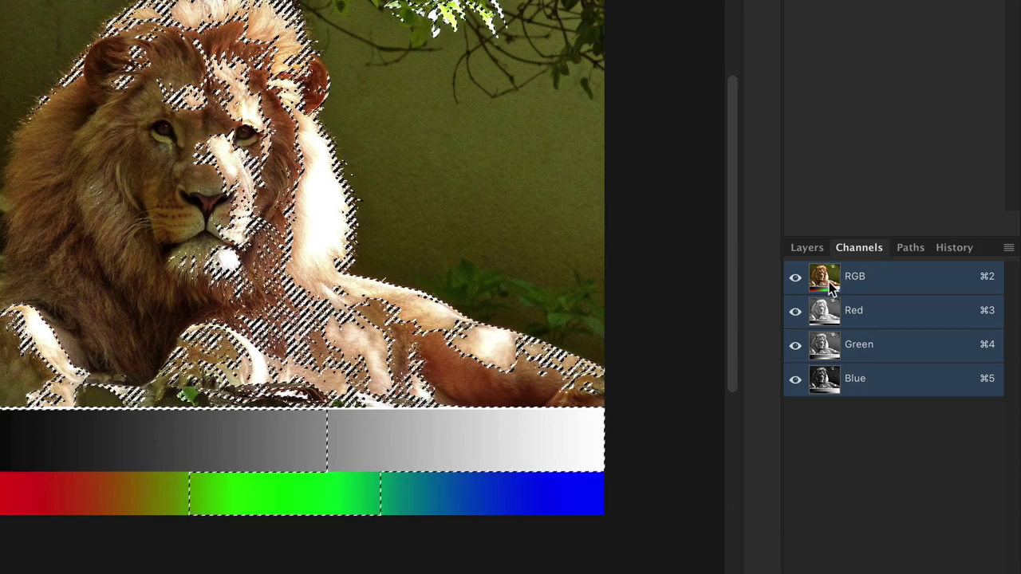
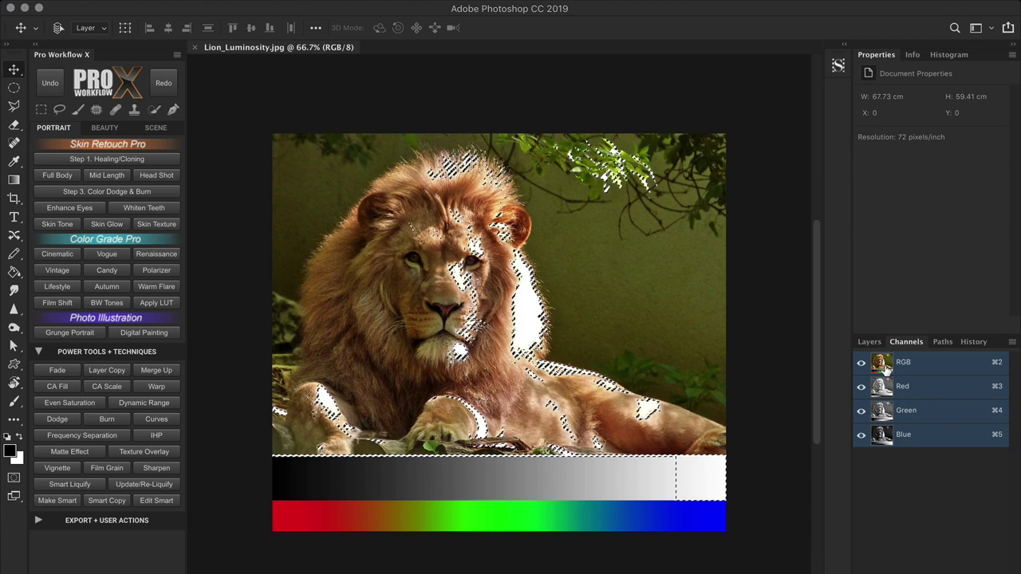
Try a Curves adjustment on the highlight selection with the white point output lowered to 60, and discard it
click(869, 342)
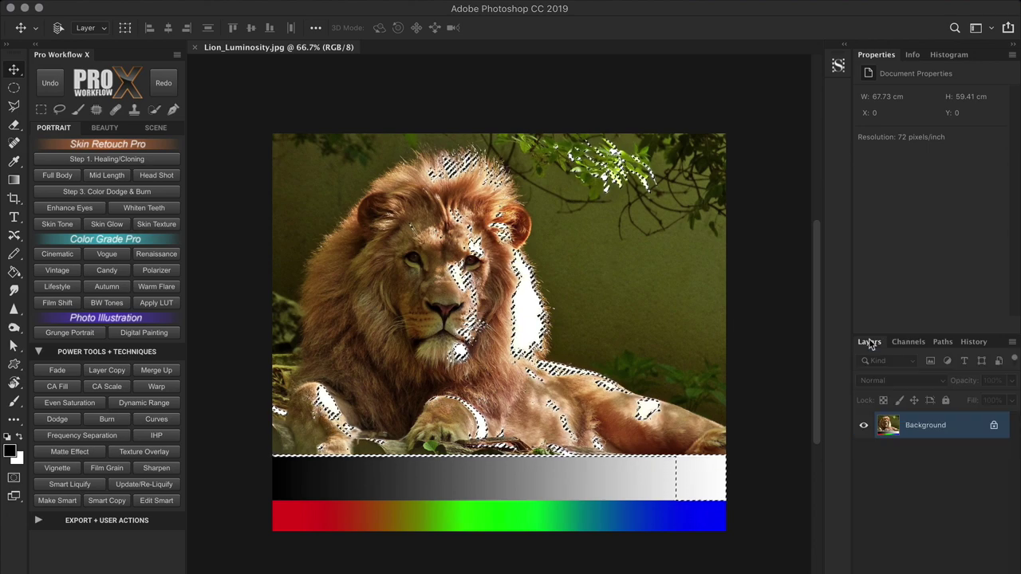
click(158, 419)
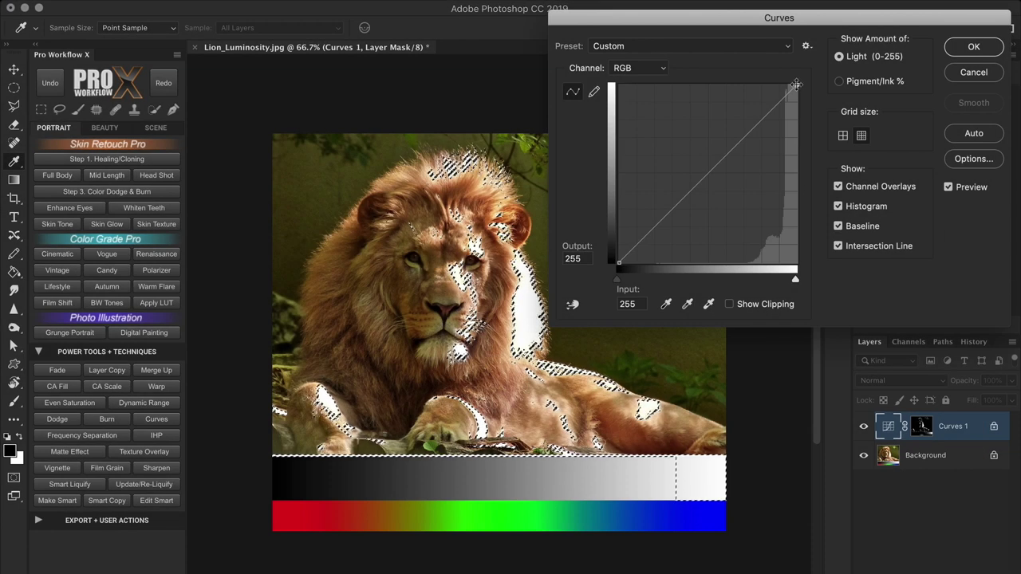
drag(795, 84, 800, 221)
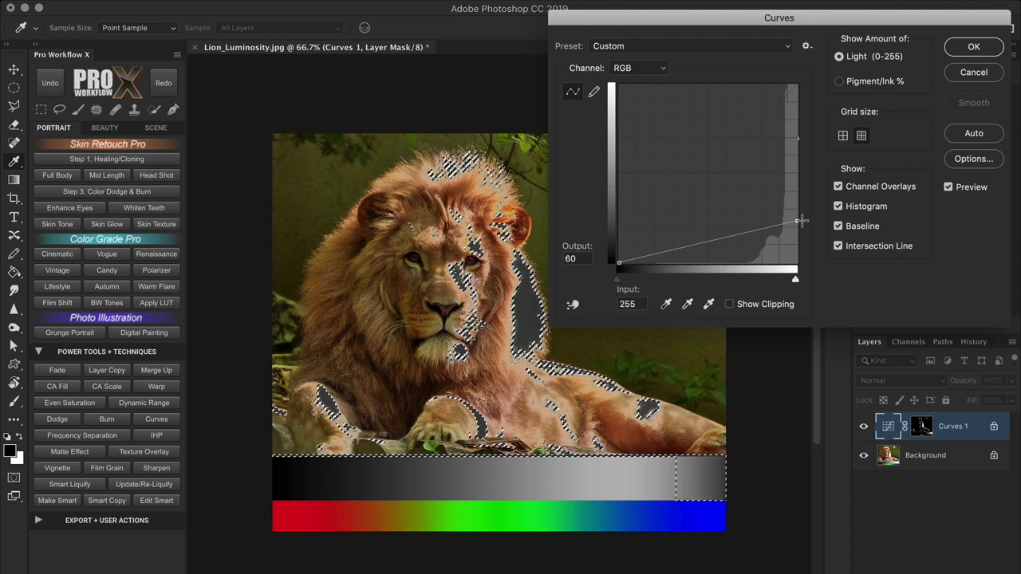
click(965, 77)
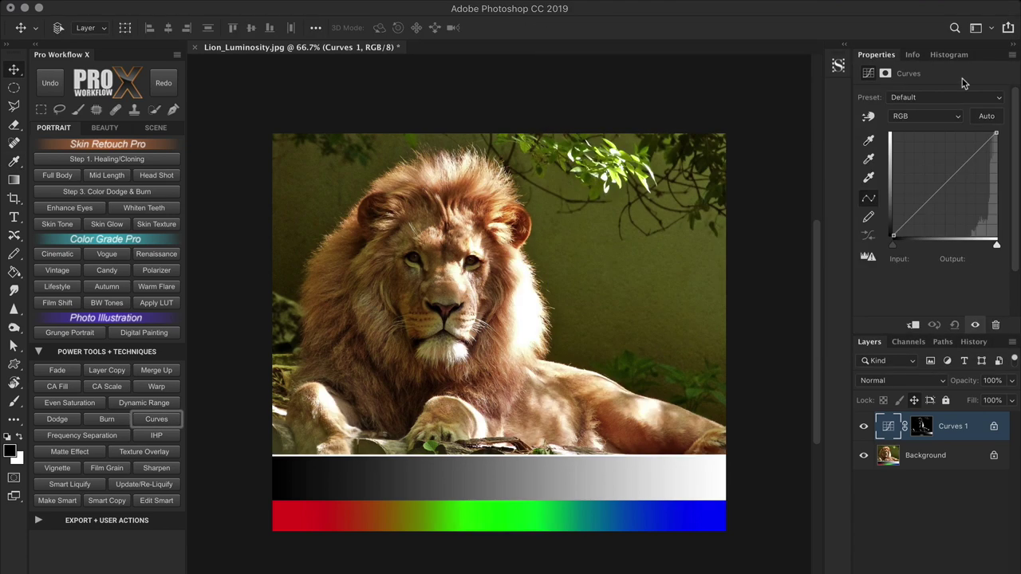
click(53, 86)
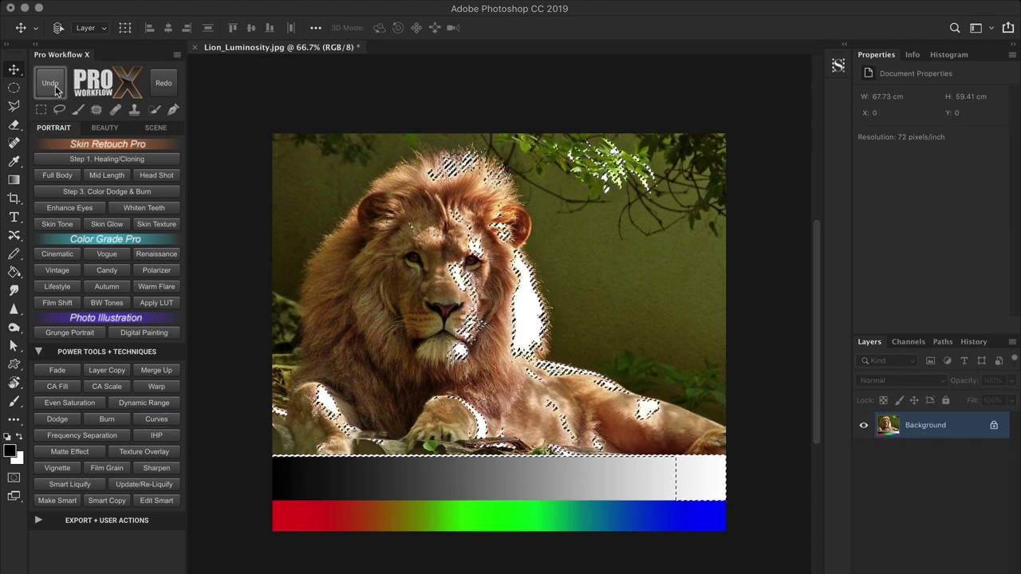
Save the highlight selection as an alpha channel named "new mask" and clear the selection
click(907, 343)
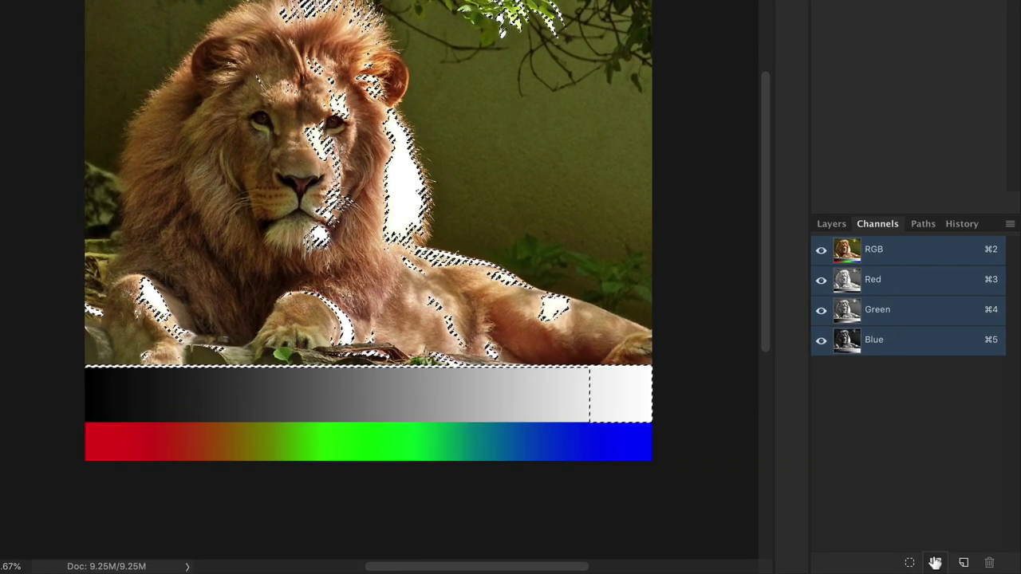
click(935, 563)
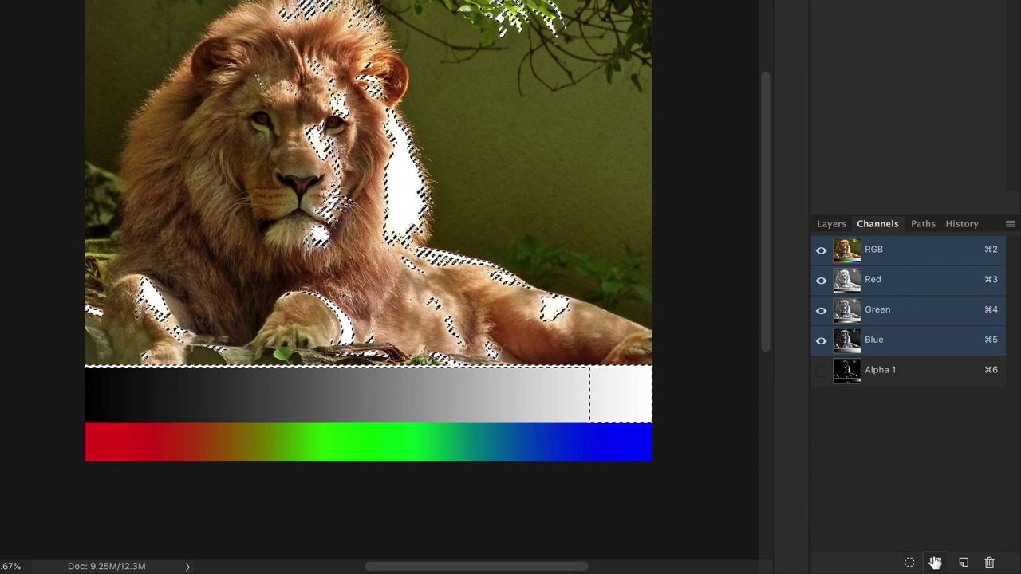
key(super+d)
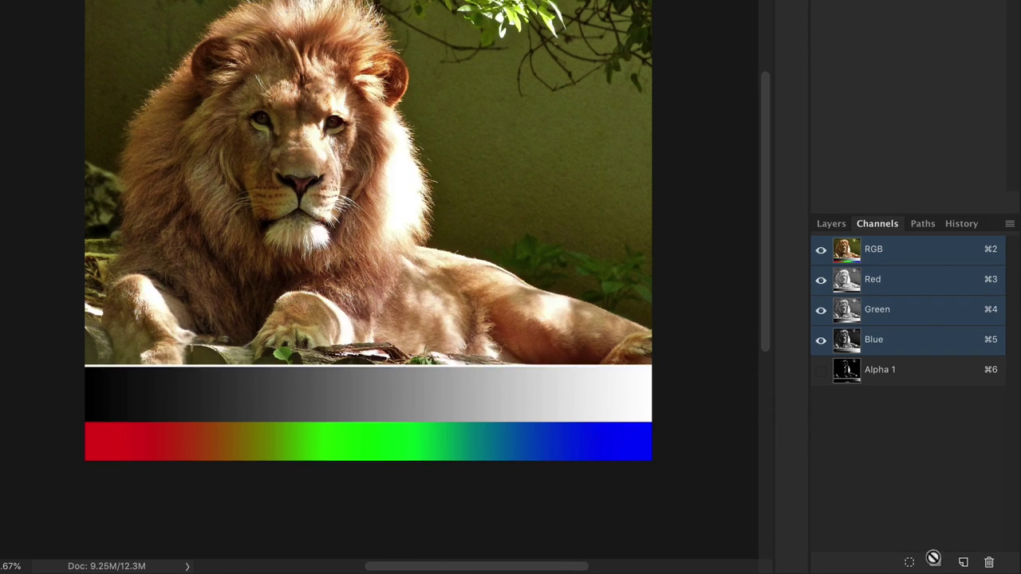
click(893, 375)
double_click(882, 369)
text(new mask)
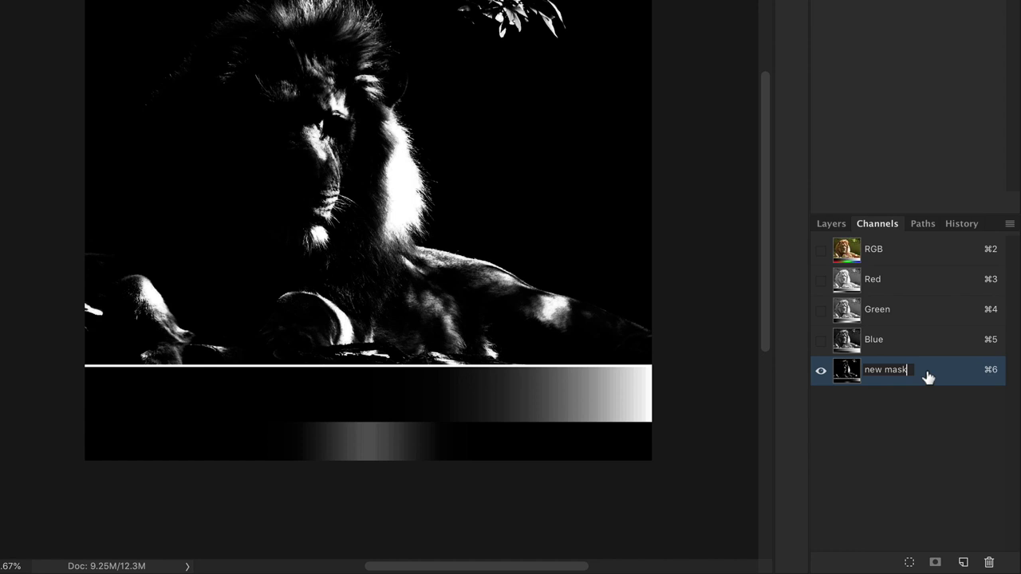
key(Return)
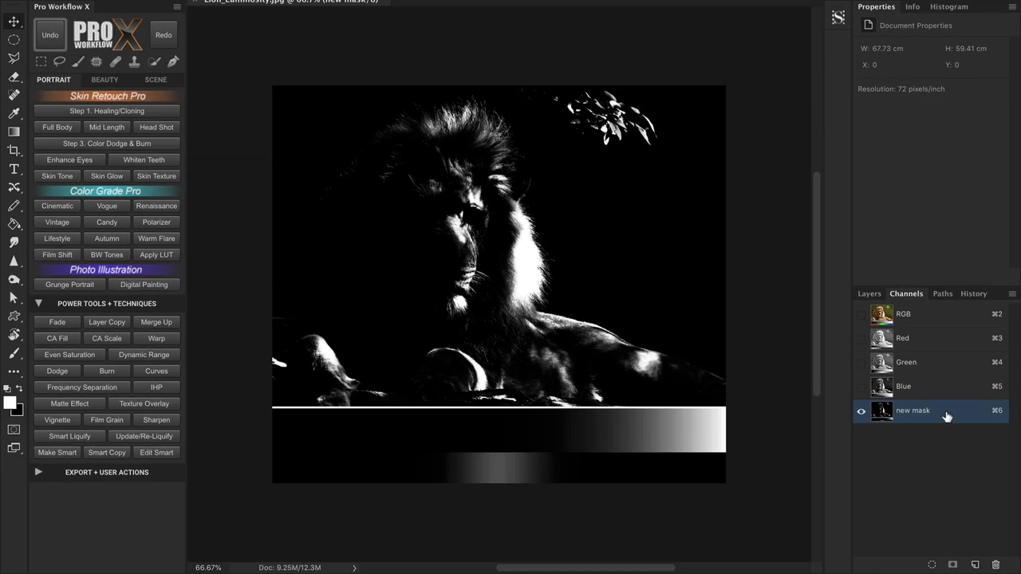
Generate the set of luminosity mask channels with the SMP Pro Workflow Luminosity Masks action
click(834, 23)
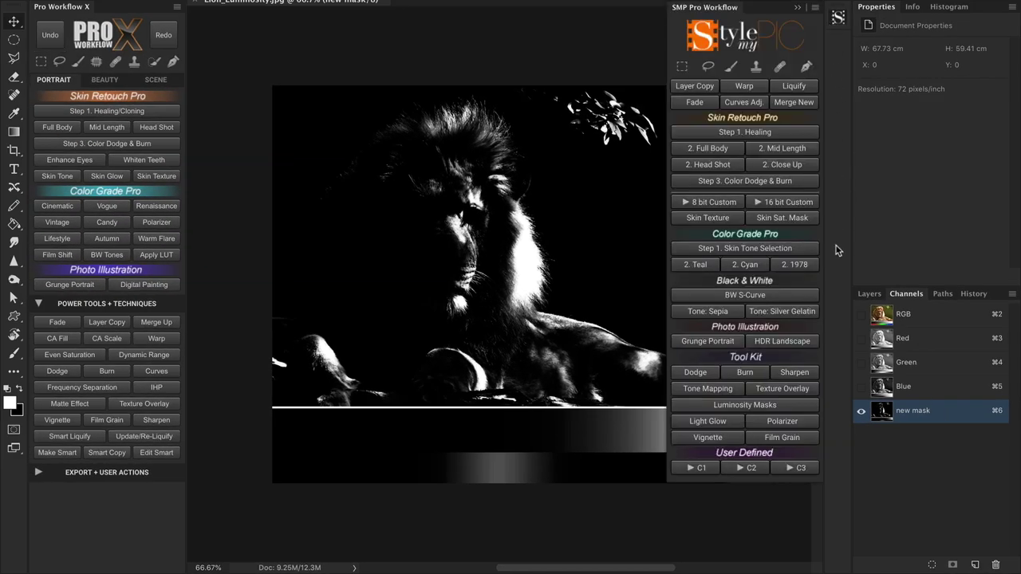
click(795, 408)
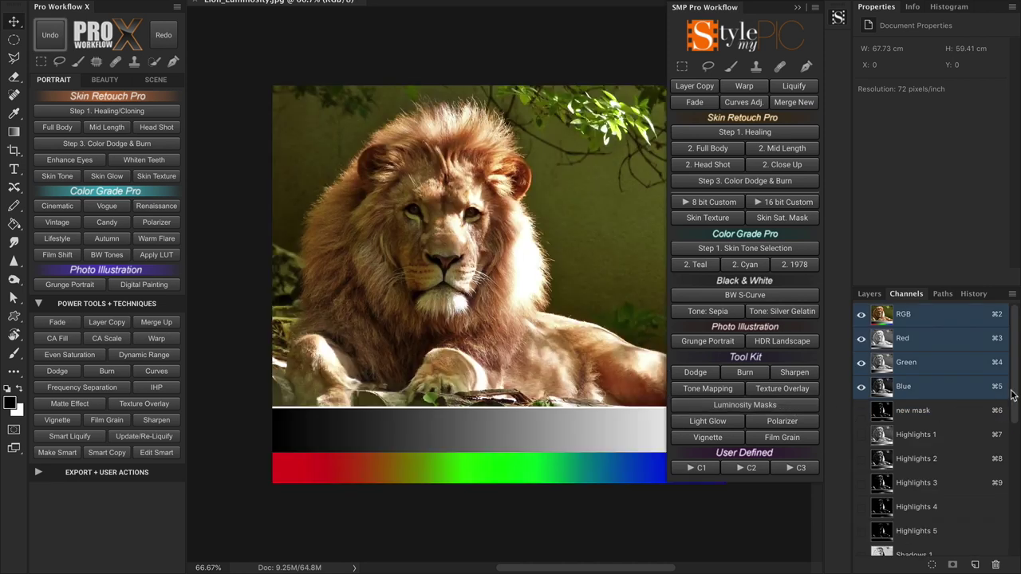
Preview the Highlights 1, Highlights 3, Highlights 5 and Shadows 3 mask channels of the lion image
drag(1012, 396, 1013, 439)
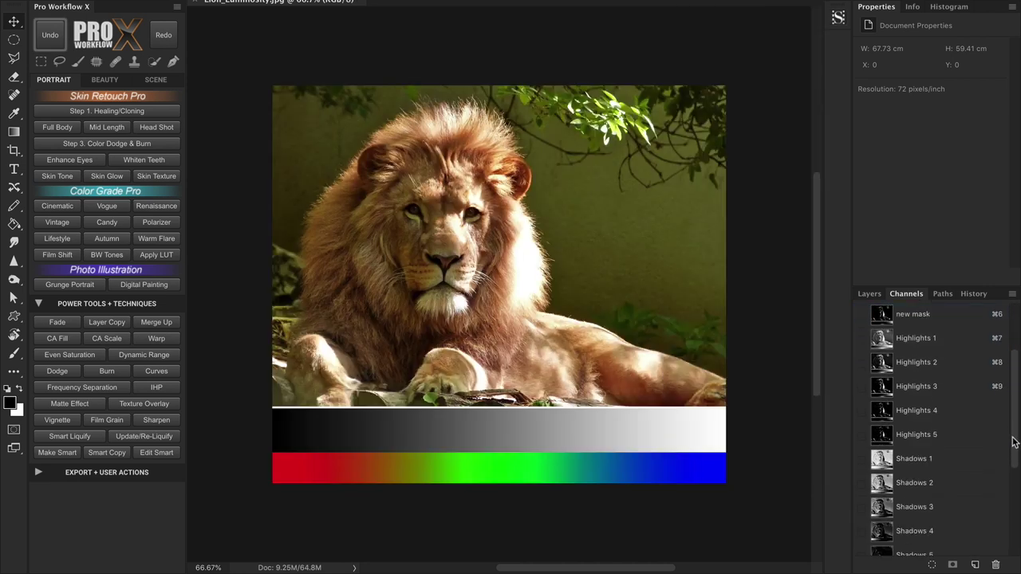
click(946, 346)
click(945, 385)
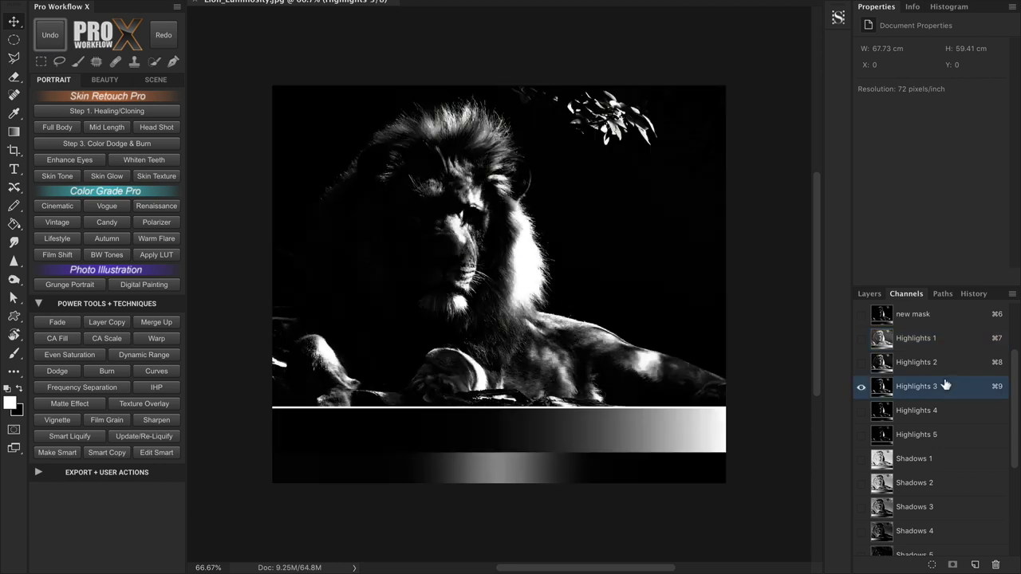
click(945, 432)
click(949, 507)
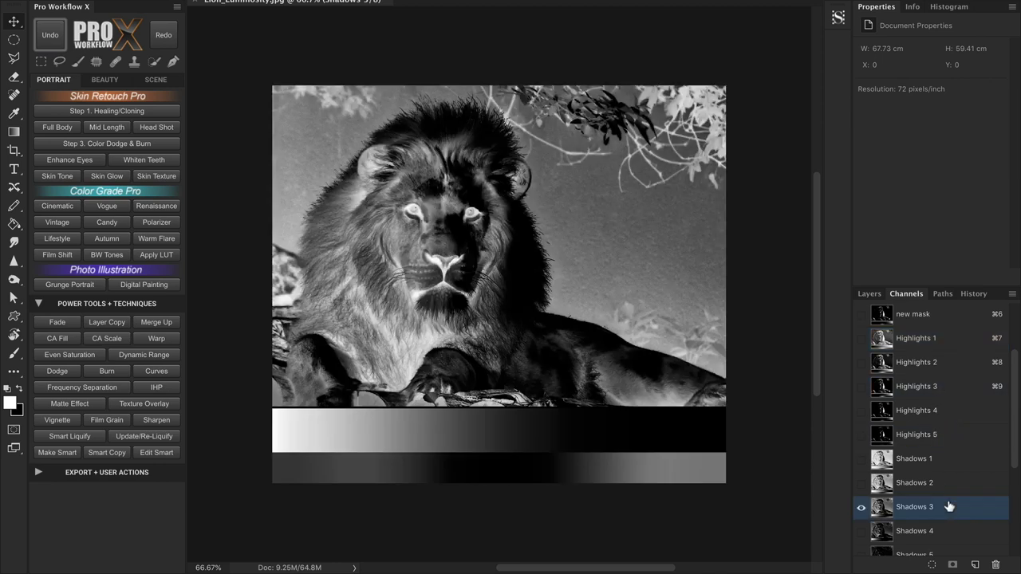
Apply Levels to the Highlights 1 channel with input values 29, 0.39 and 209, and load the channel as a selection
click(943, 346)
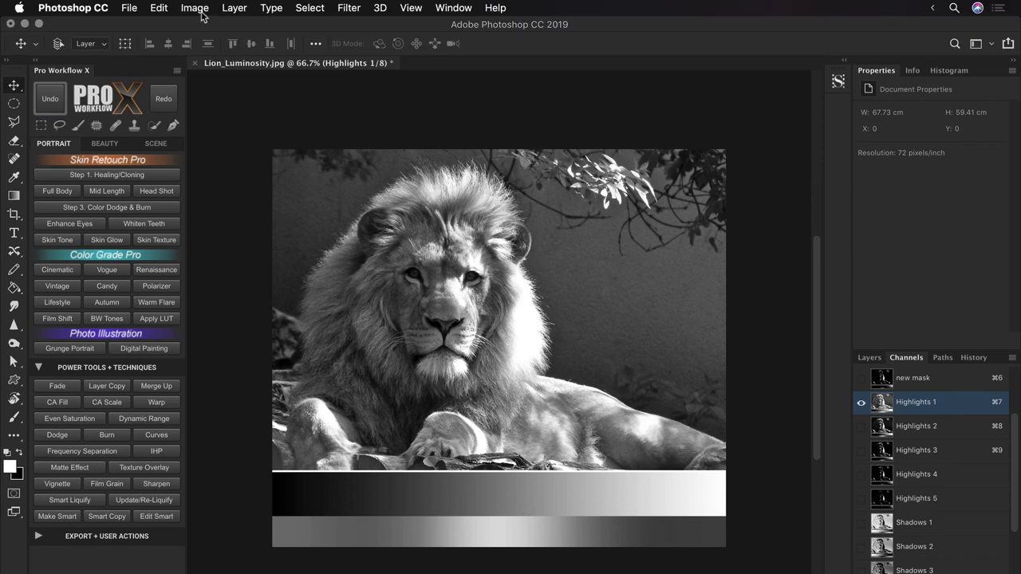
click(196, 8)
mouse_move(247, 46)
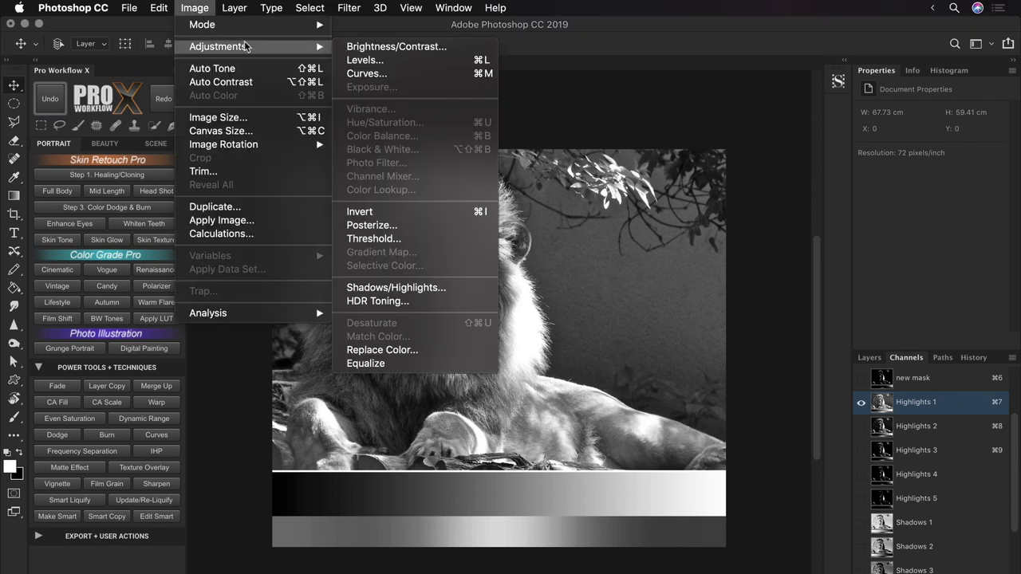
click(396, 61)
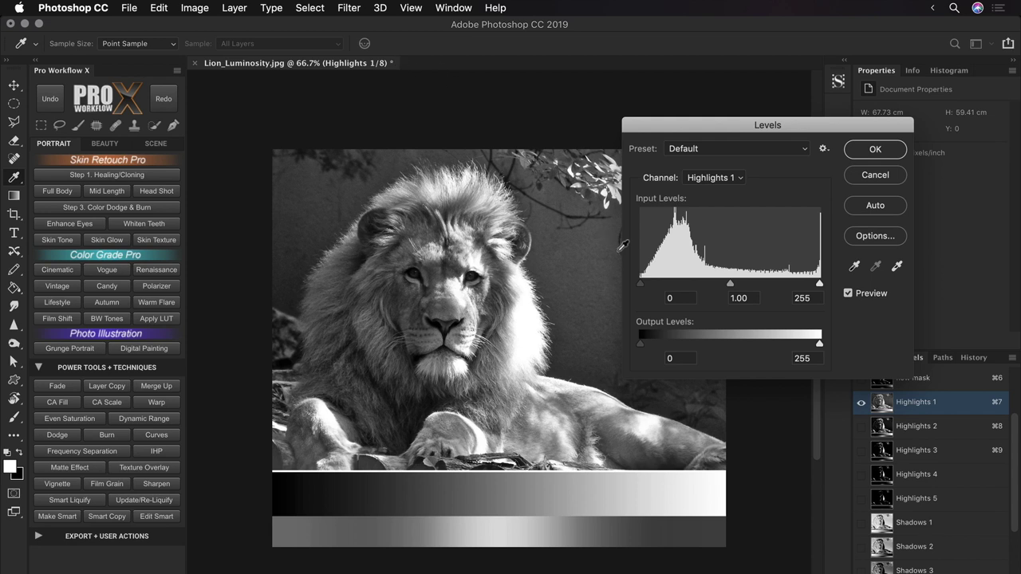
drag(640, 284, 661, 289)
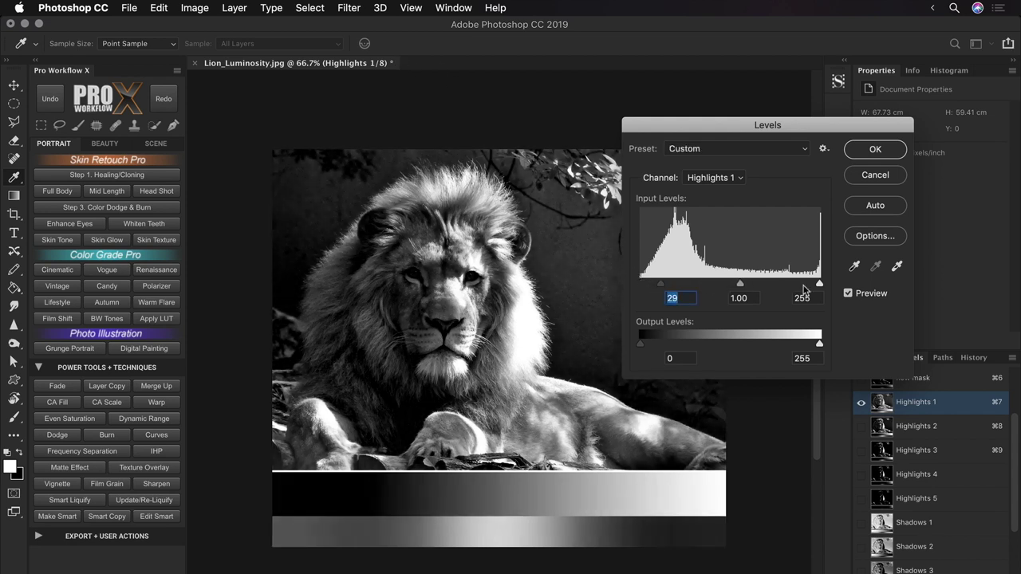
drag(820, 284, 758, 289)
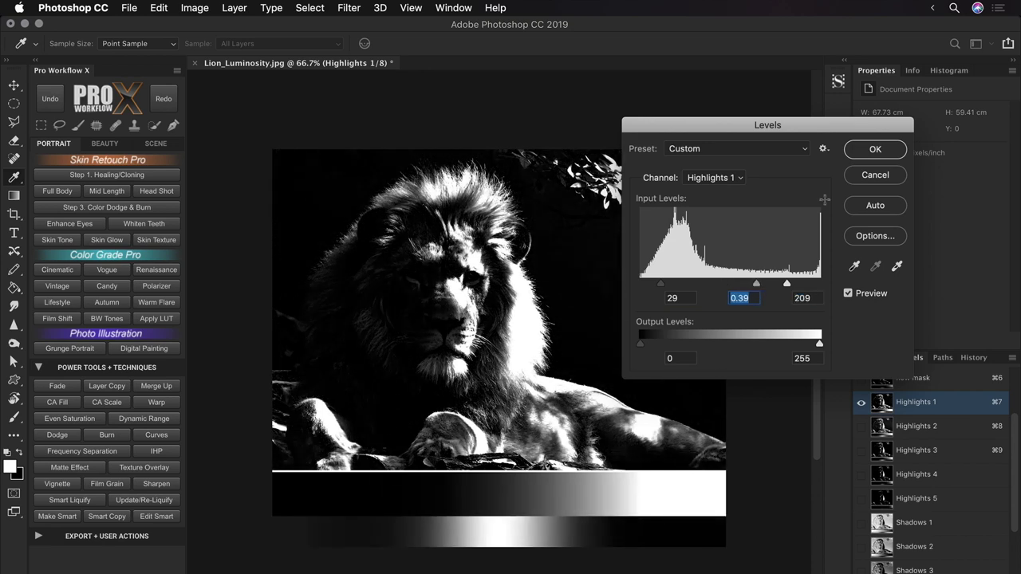
click(857, 150)
super+click(880, 401)
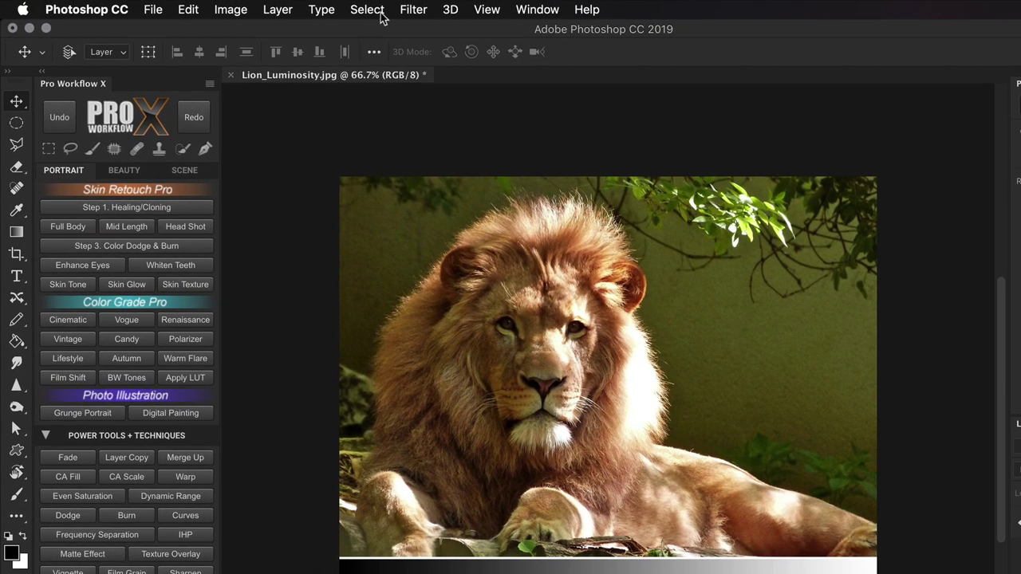
Open Color Range for the lion image and preview its Shadows and Midtones ranges
click(310, 1)
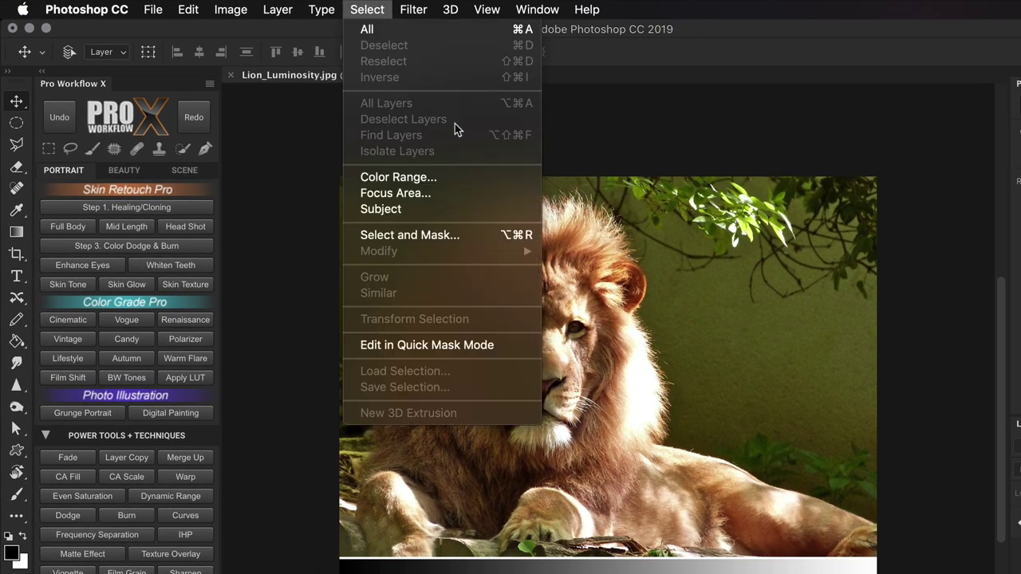
click(475, 177)
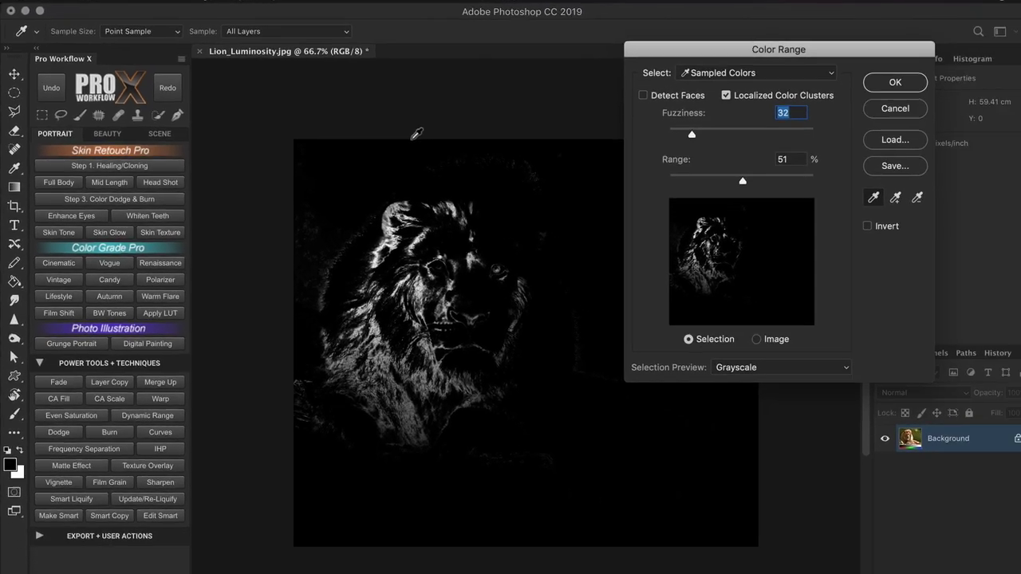
click(797, 73)
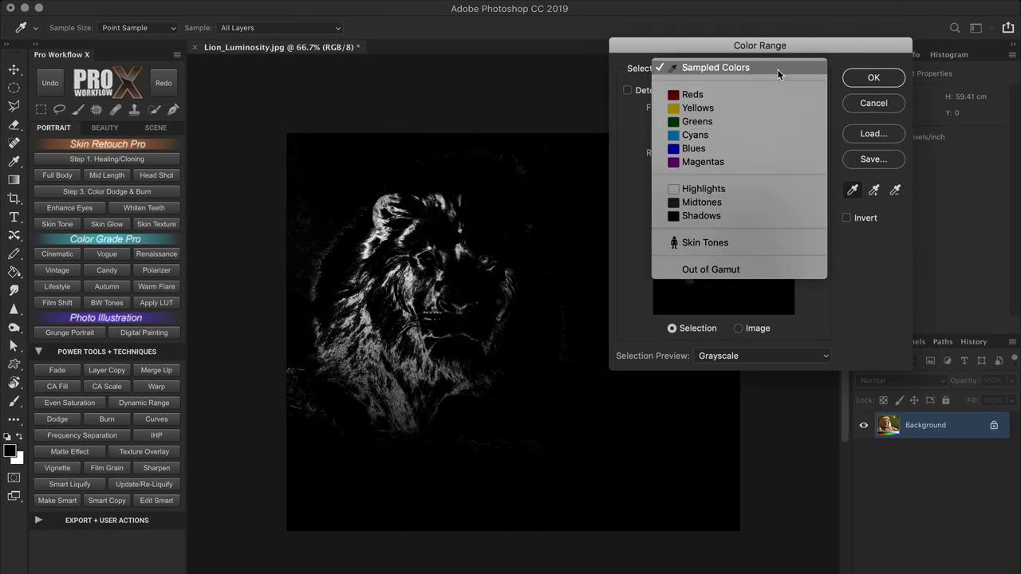
click(777, 212)
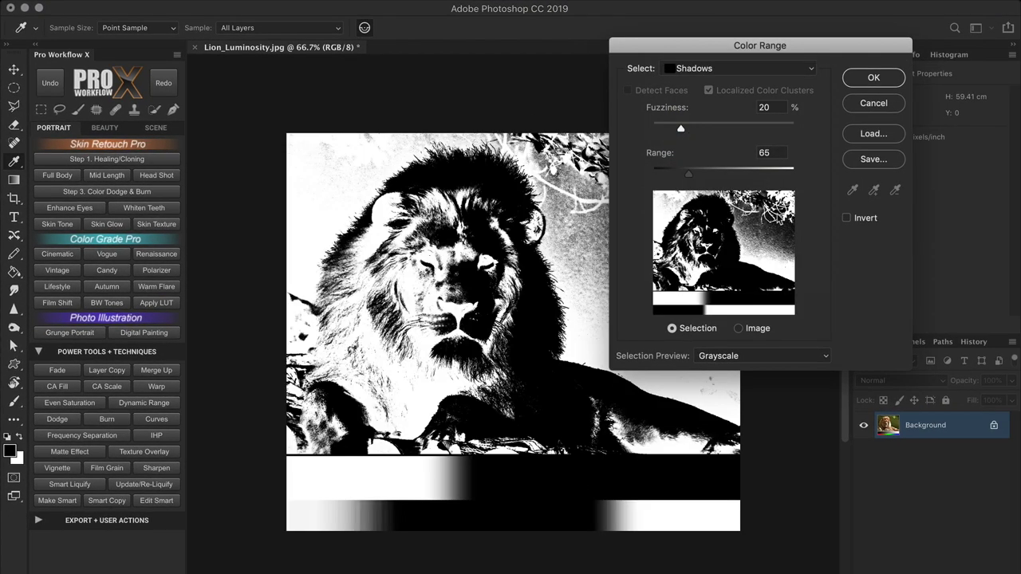
click(759, 68)
click(757, 56)
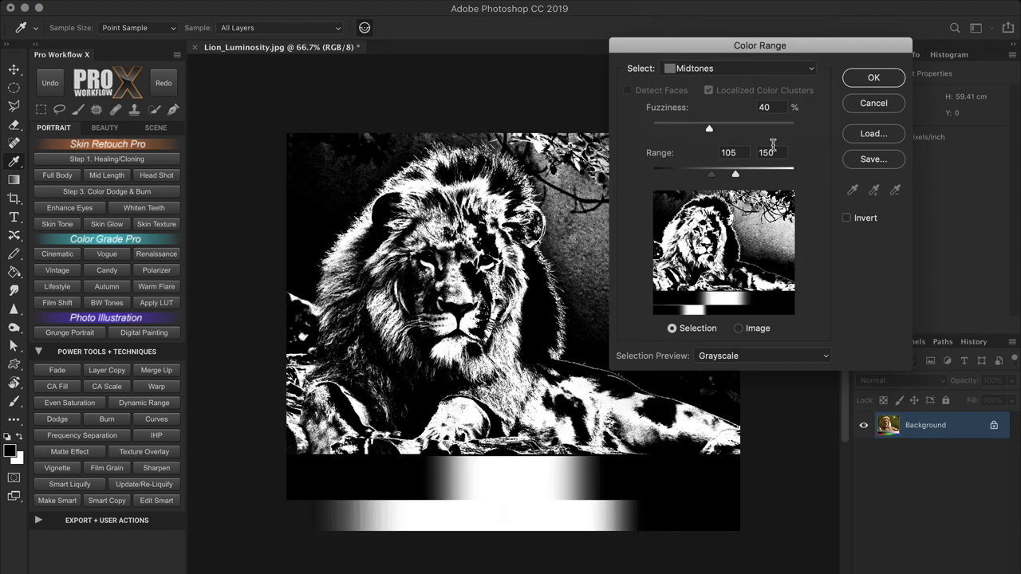
Select the lion image's Highlights through Color Range with fuzziness 60% and range 92
click(797, 67)
click(792, 55)
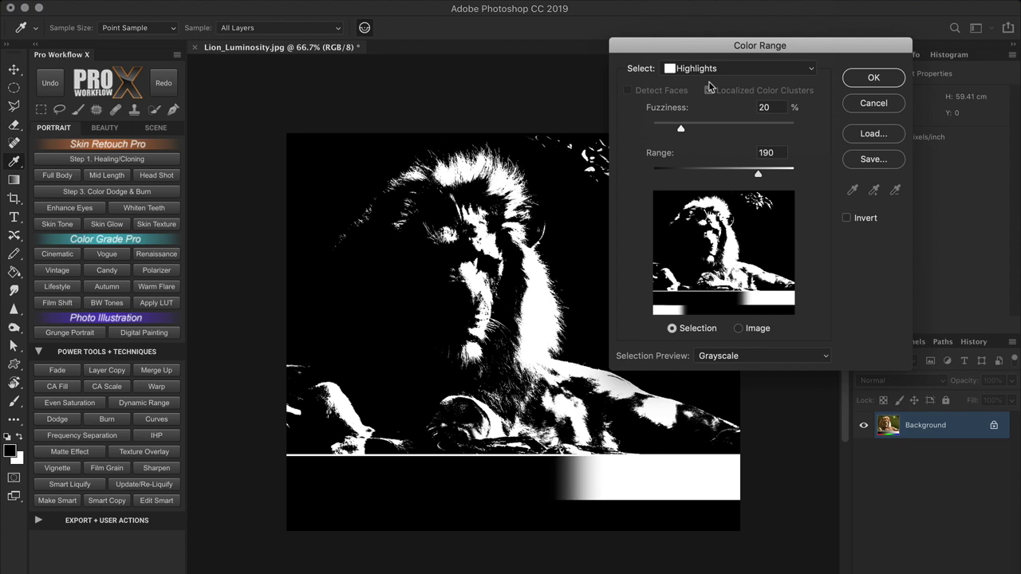
drag(681, 129, 648, 129)
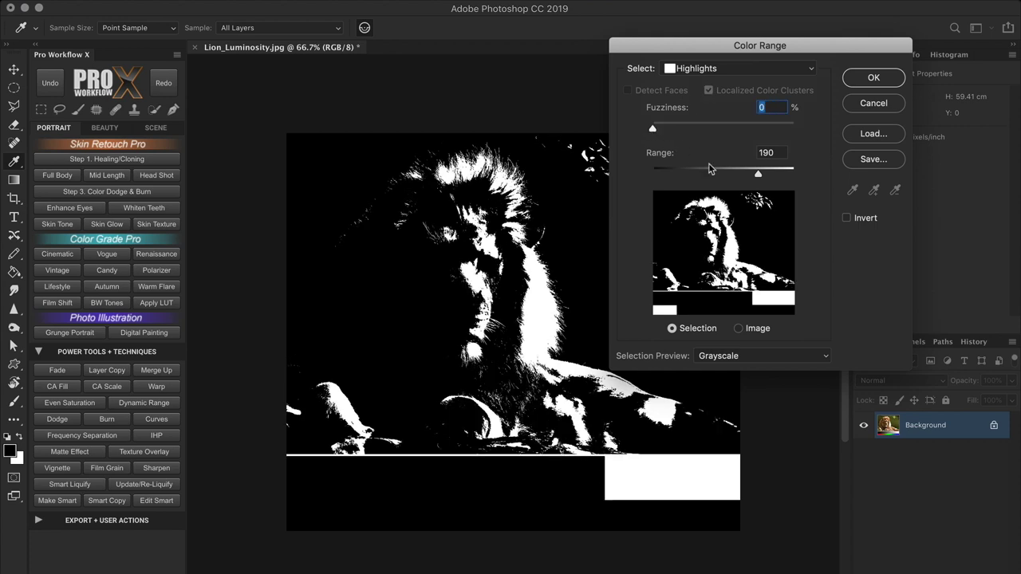
drag(758, 173, 703, 182)
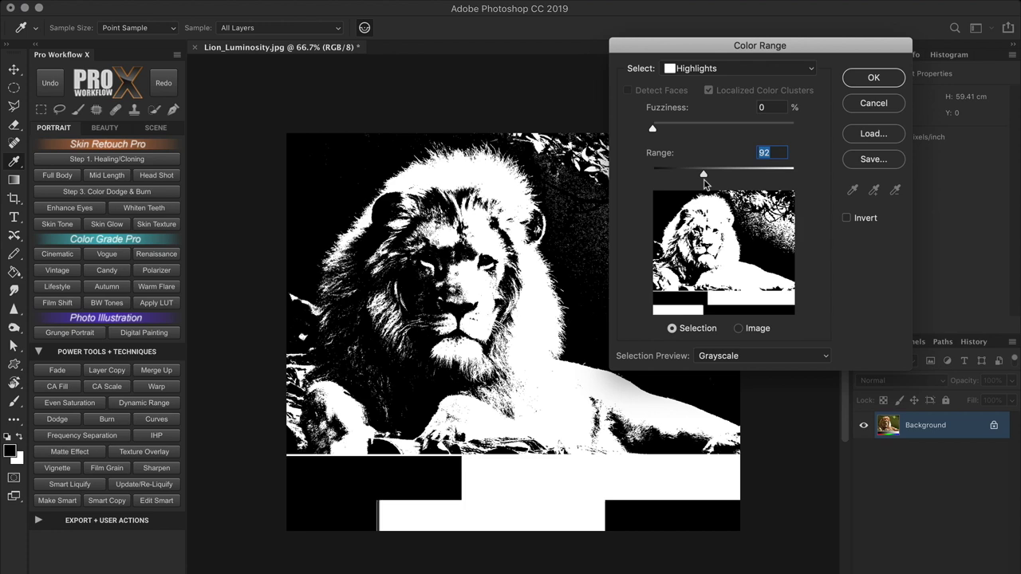
drag(656, 129, 737, 141)
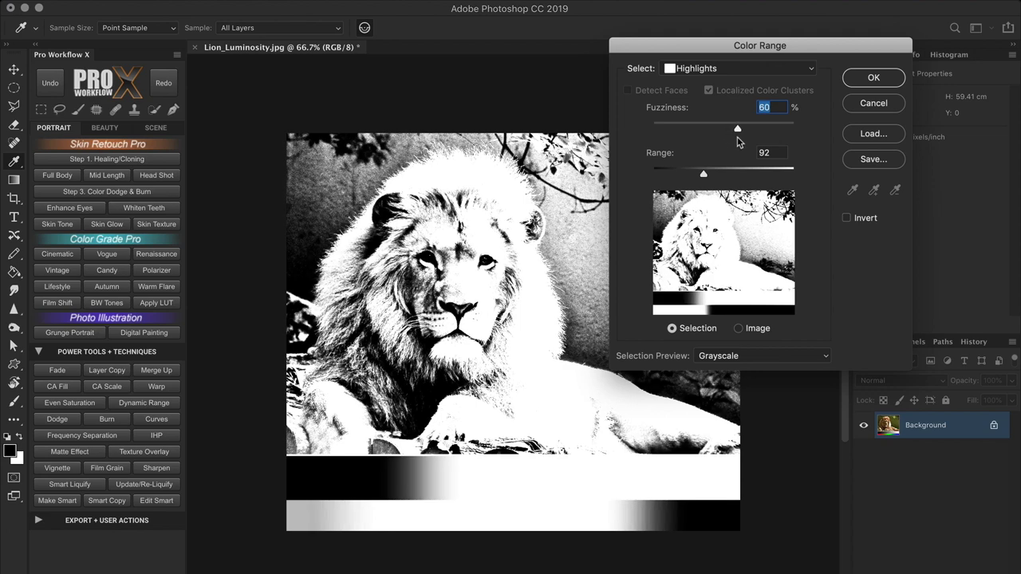
click(885, 81)
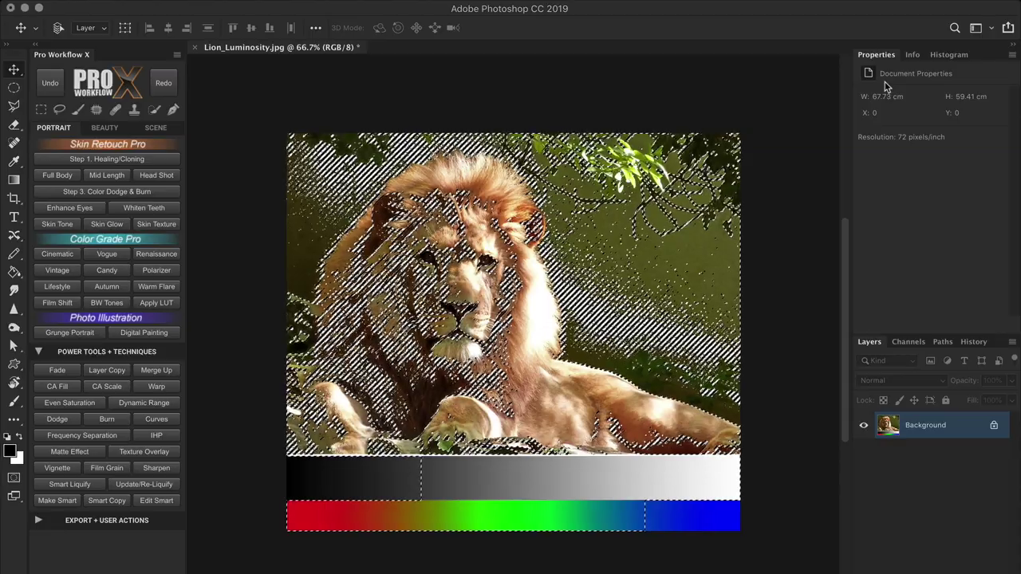
Add a Curves layer masked by the highlights selection, moving RGB input 127 to output 102 and Red input 122 to output 134
click(909, 342)
click(869, 341)
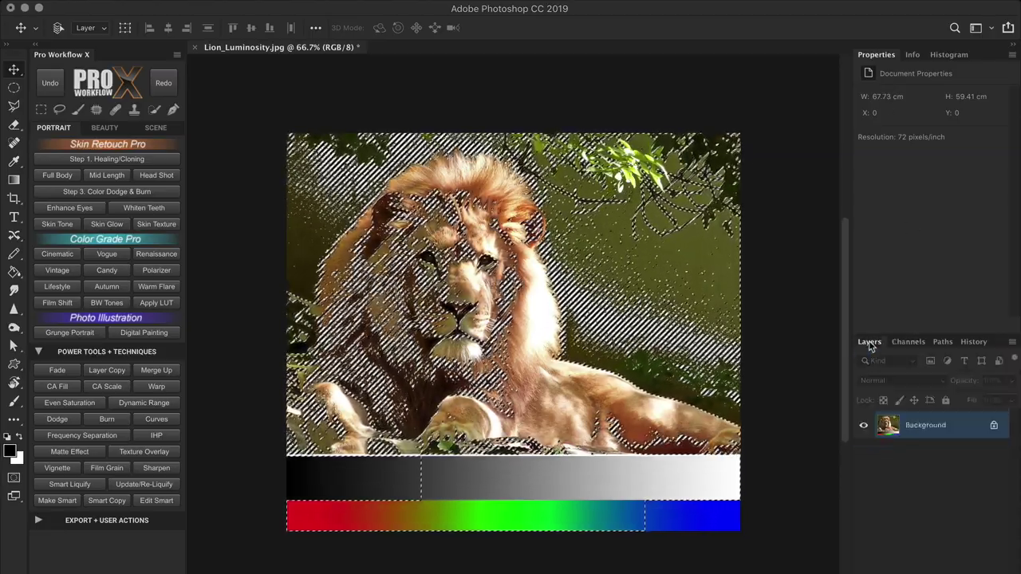
click(175, 414)
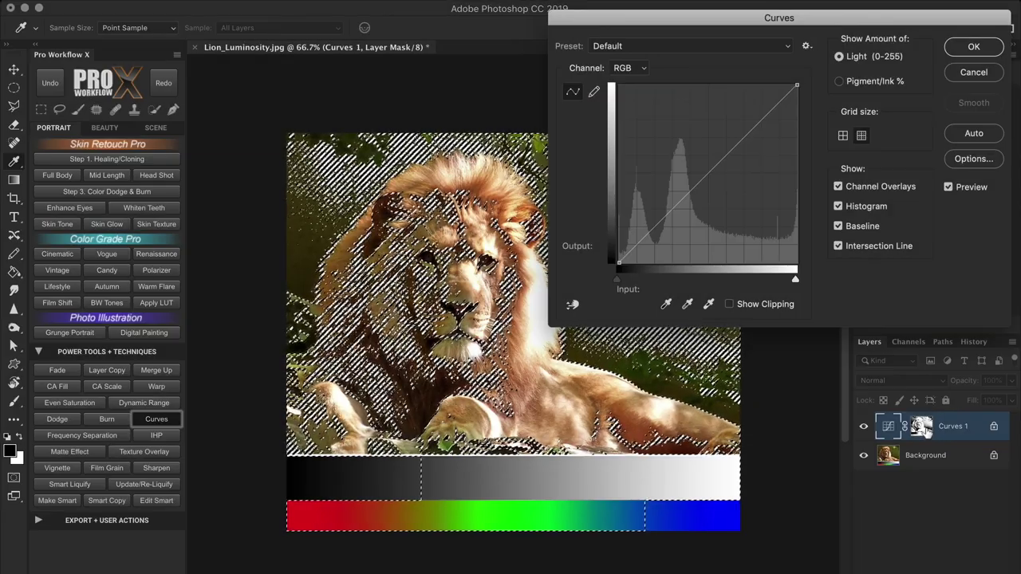
drag(707, 171, 708, 195)
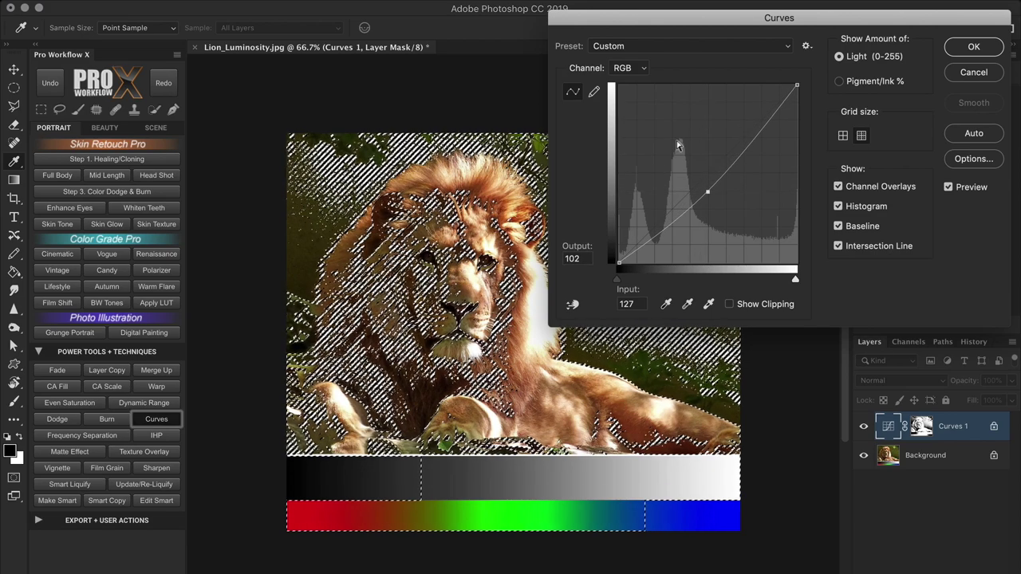
click(633, 68)
click(643, 83)
mouse_move(701, 159)
mouse_down()
mouse_move(725, 183)
mouse_move(701, 166)
mouse_up()
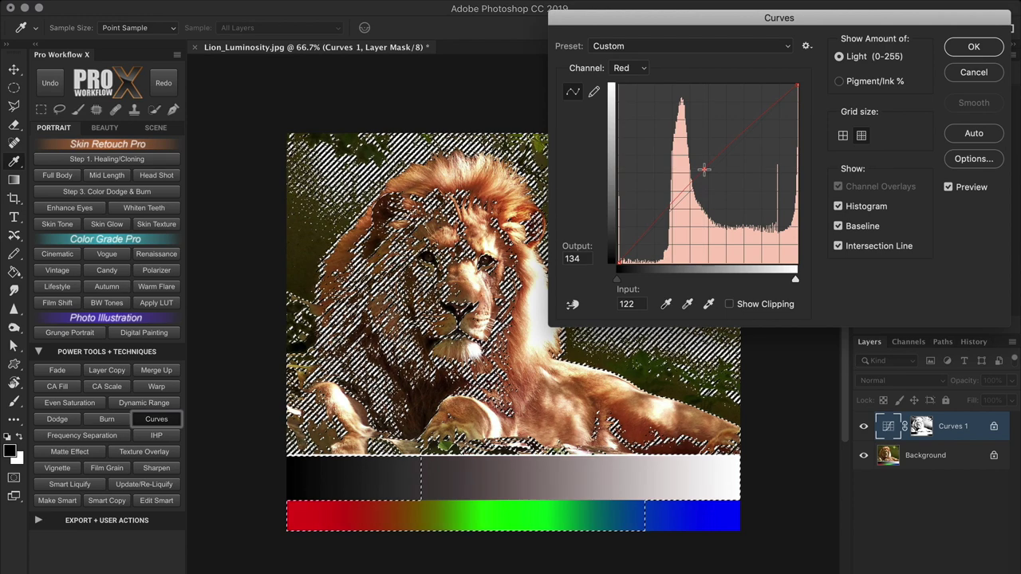
click(950, 52)
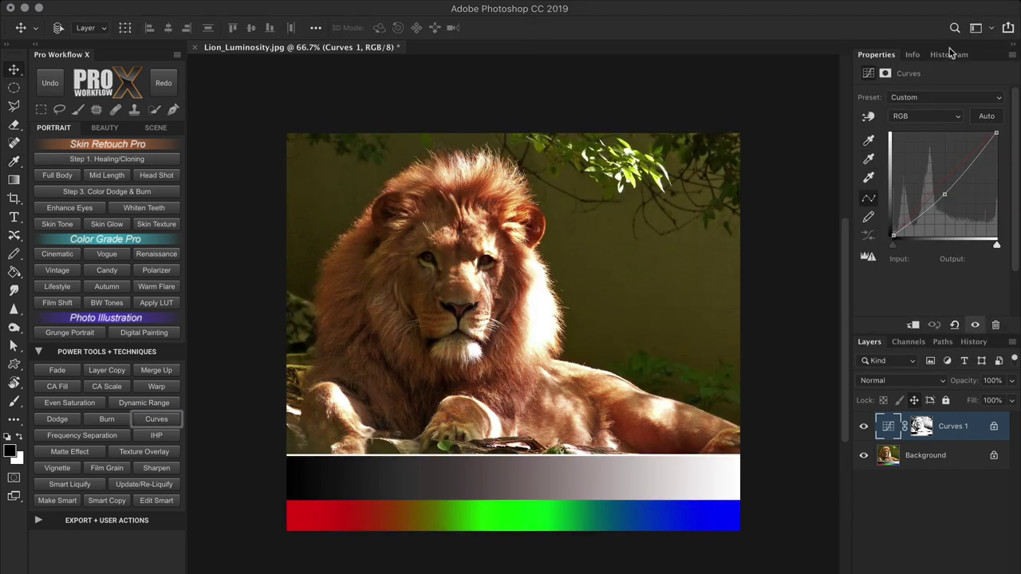
Set the Curves layer's RGB midtone point to input 109 and output 102, and compare the image with the layer hidden and shown
drag(942, 195, 937, 195)
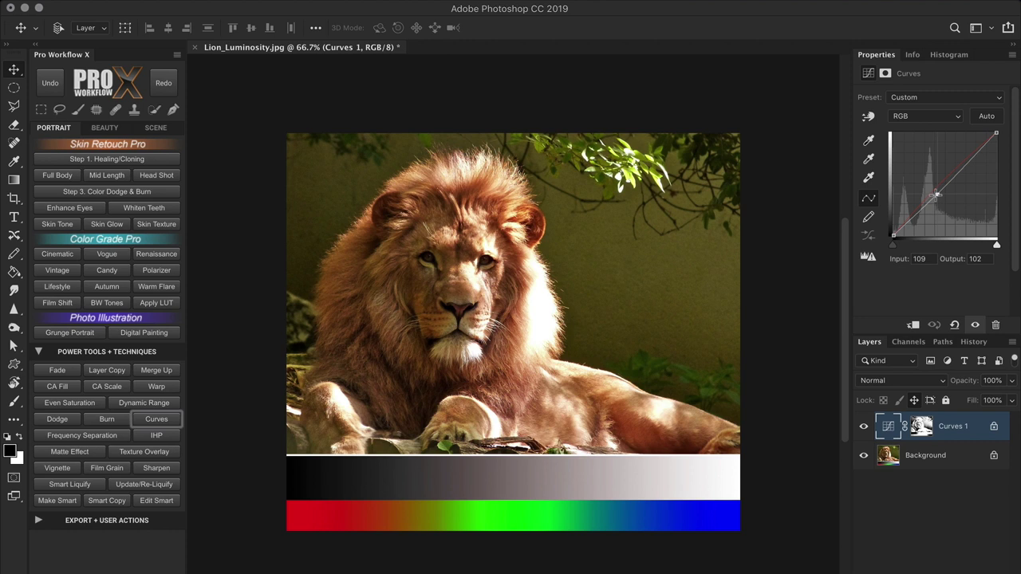
click(862, 427)
click(862, 427)
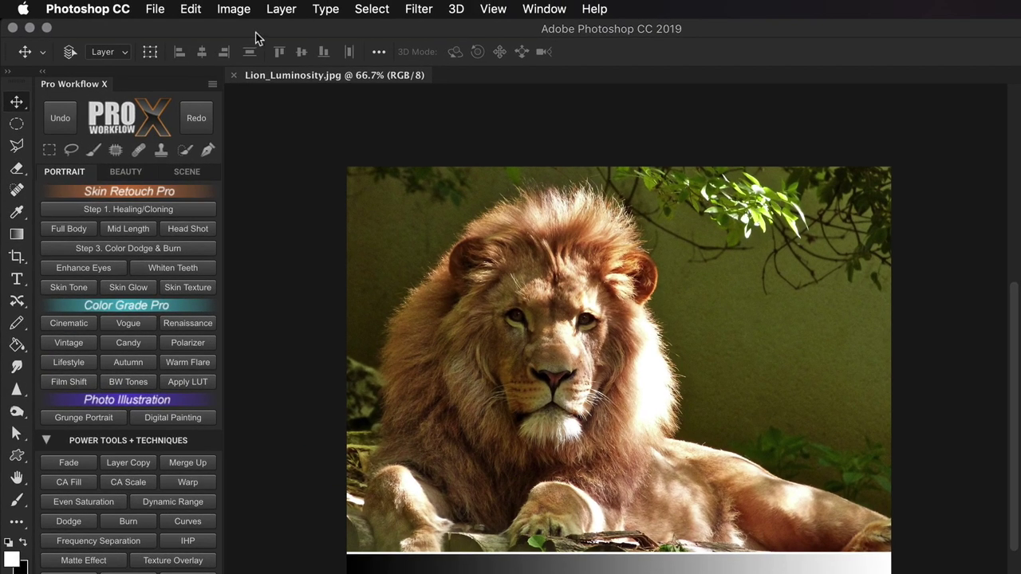
Open Calculations for the lion image and review its result types and Source 1 layer choices
click(235, 9)
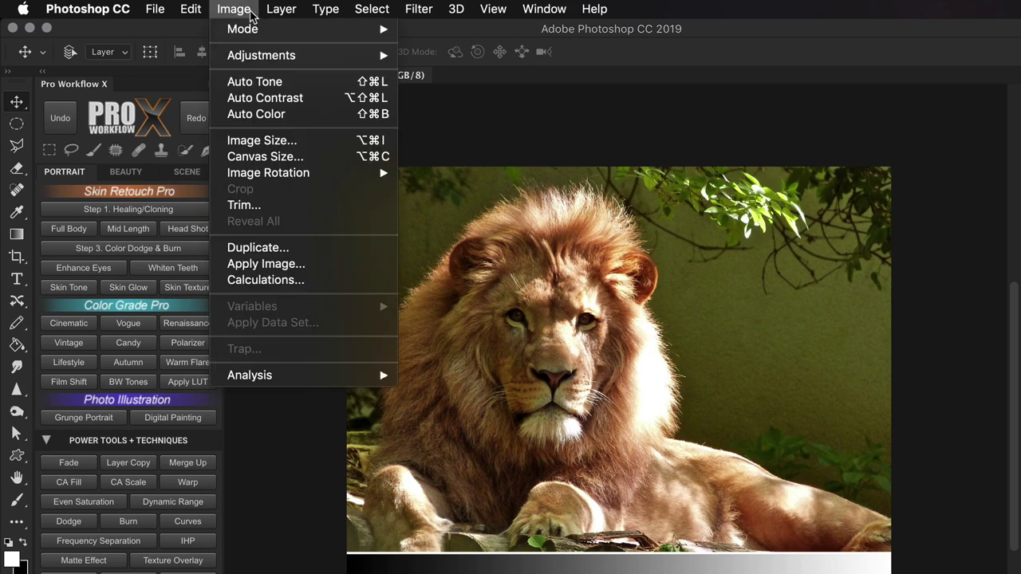
click(349, 285)
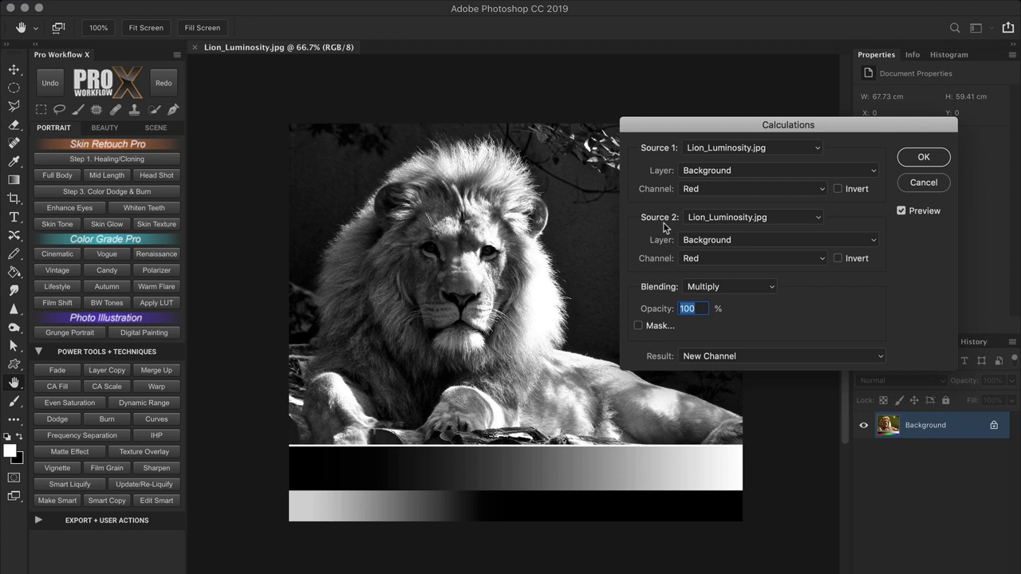
click(879, 356)
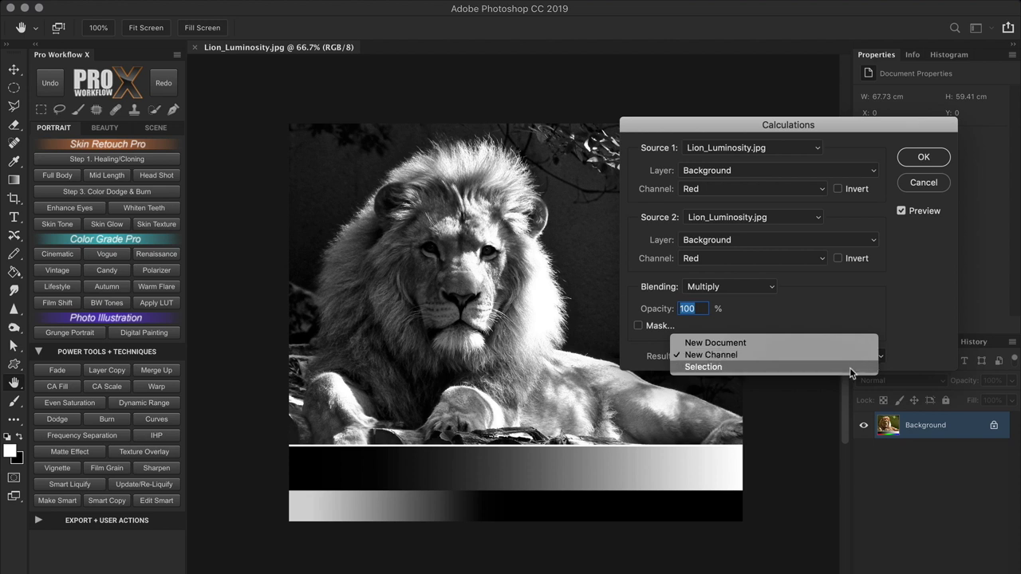
click(861, 317)
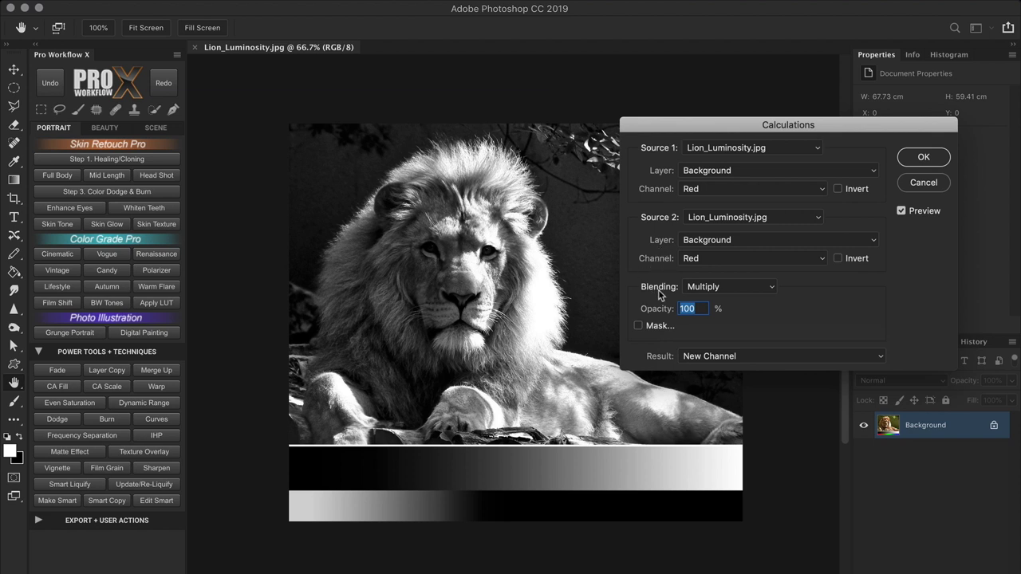
click(754, 350)
click(756, 353)
click(786, 172)
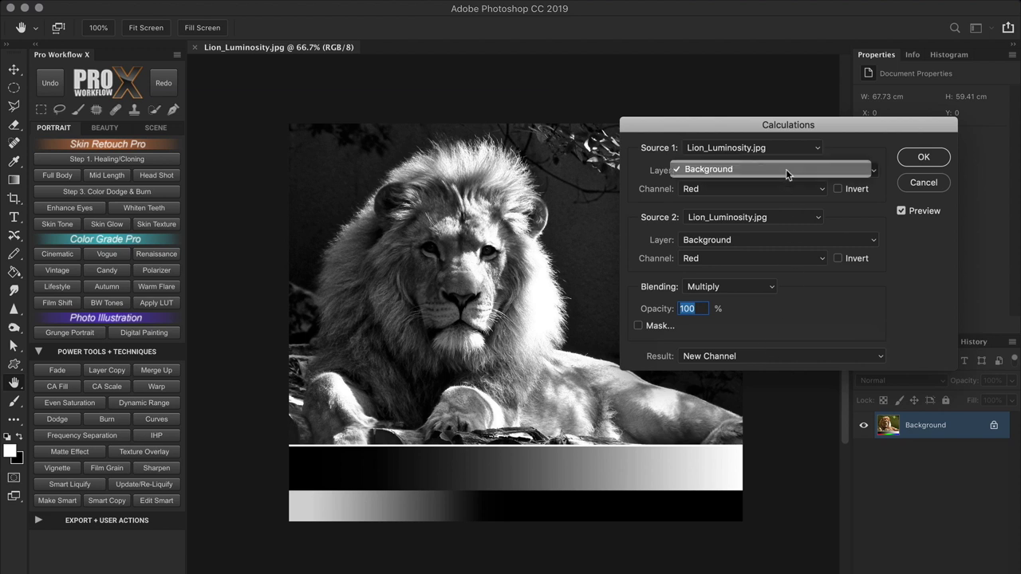
click(786, 169)
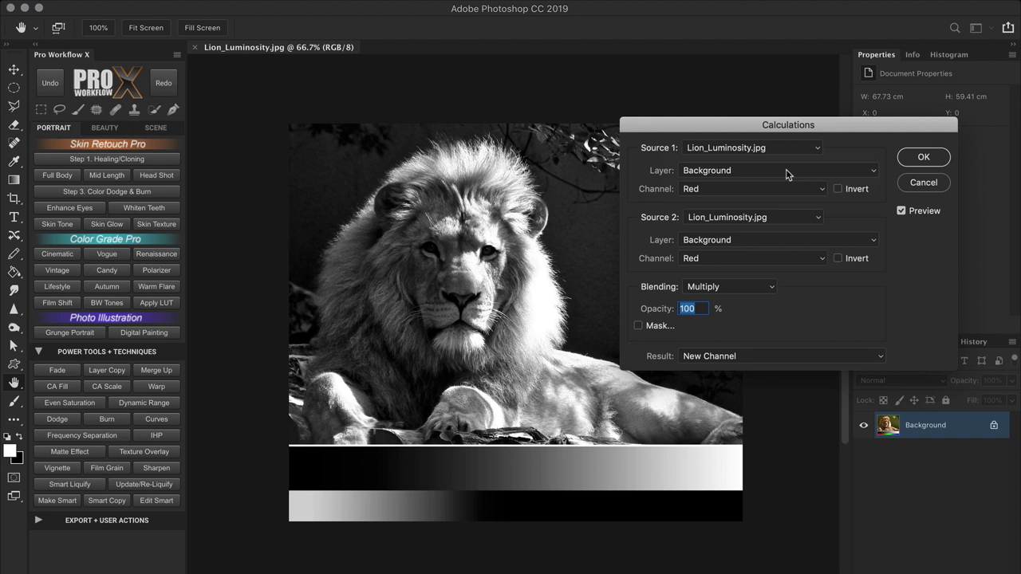
Calculate a new channel from the Background's Gray channel as both sources with Normal blending at 100% opacity
click(777, 188)
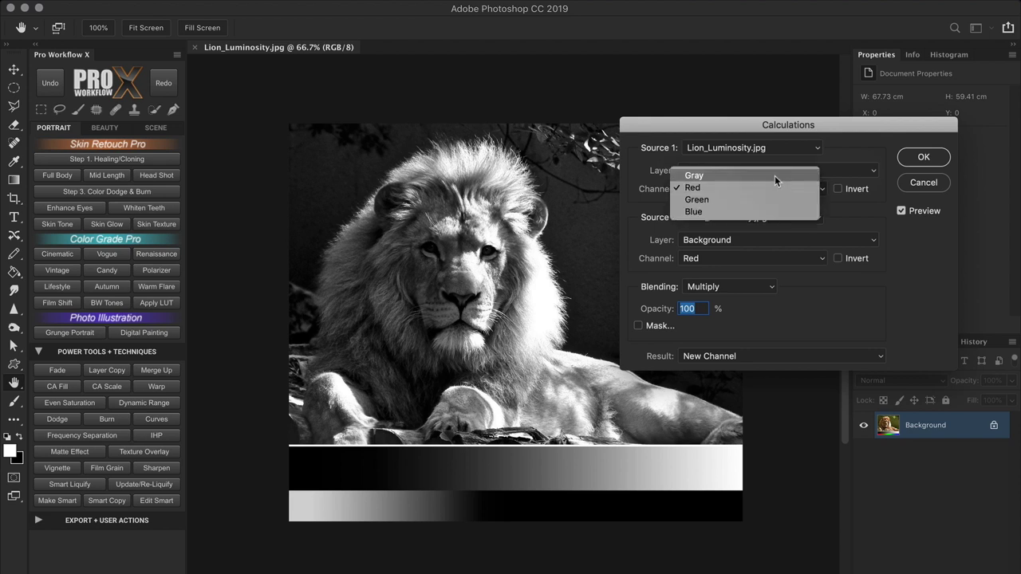
click(775, 175)
click(773, 257)
click(771, 243)
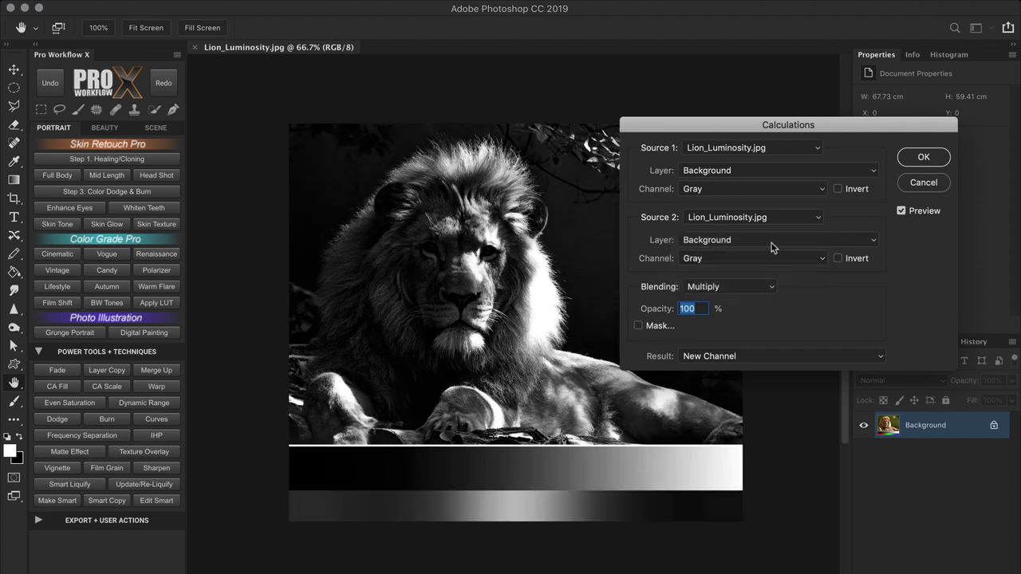
click(760, 286)
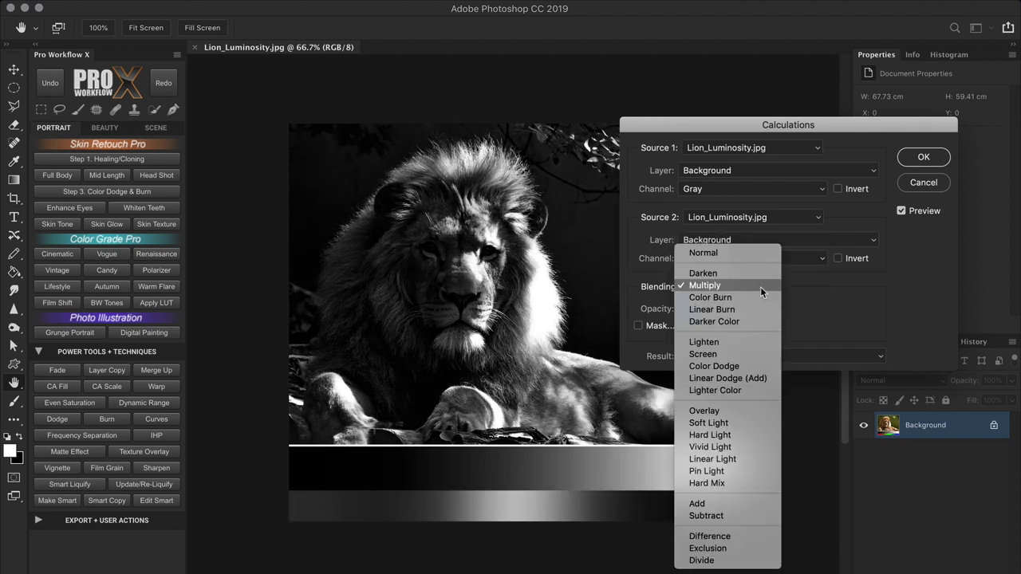
click(752, 254)
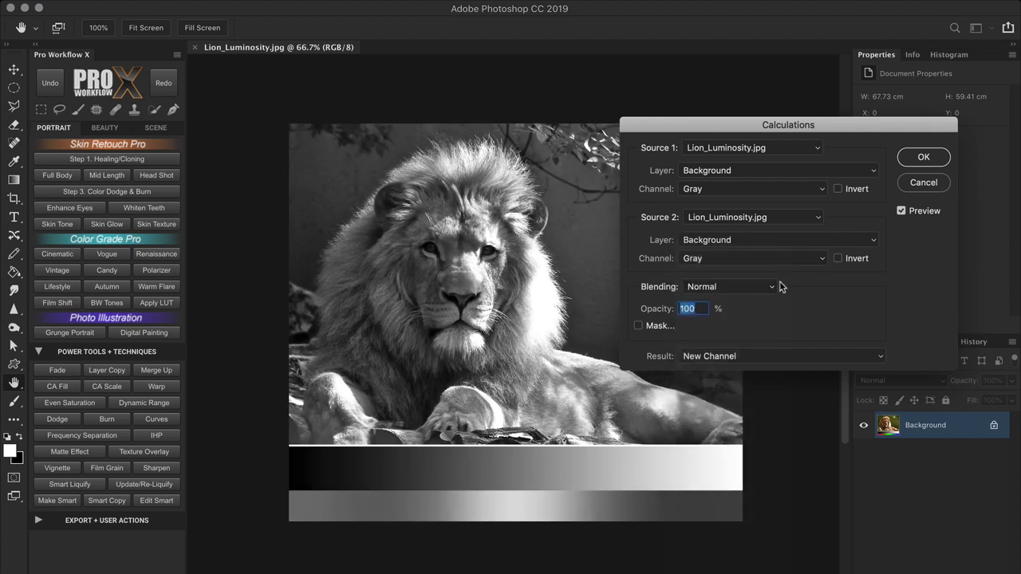
click(921, 157)
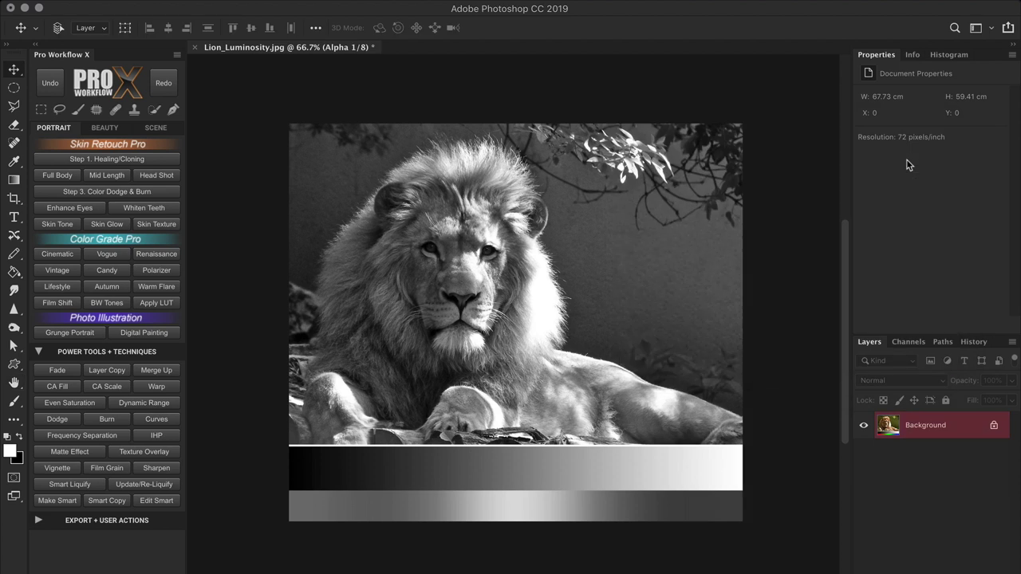
Return to the lion image's RGB composite channel and reopen Calculations
click(918, 343)
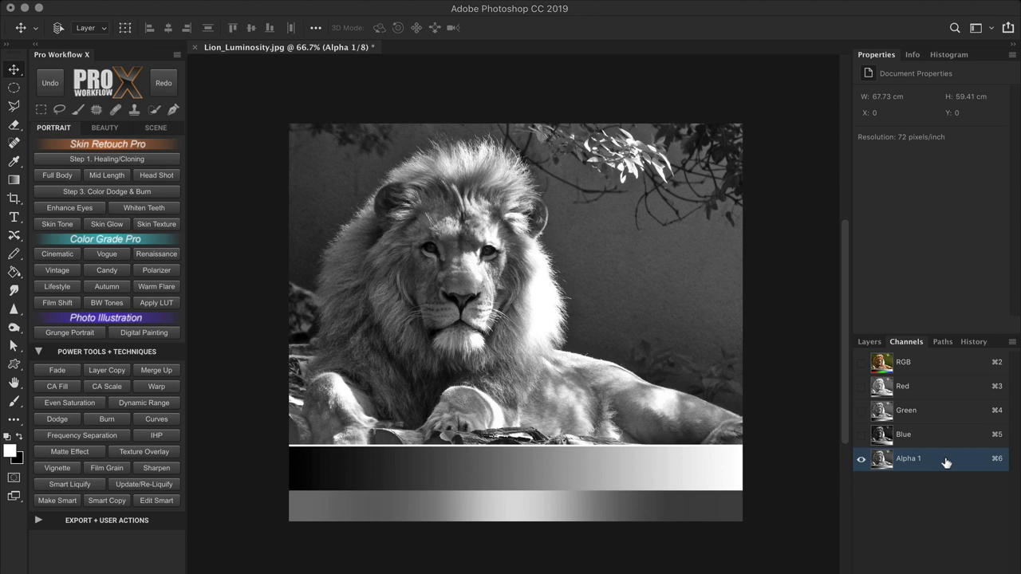
click(921, 364)
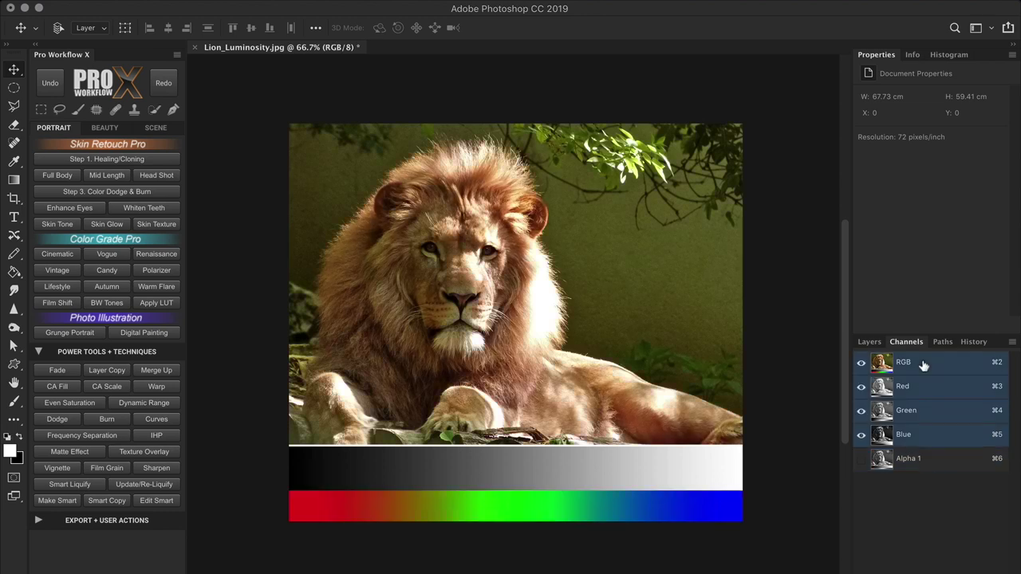
click(196, 2)
click(276, 217)
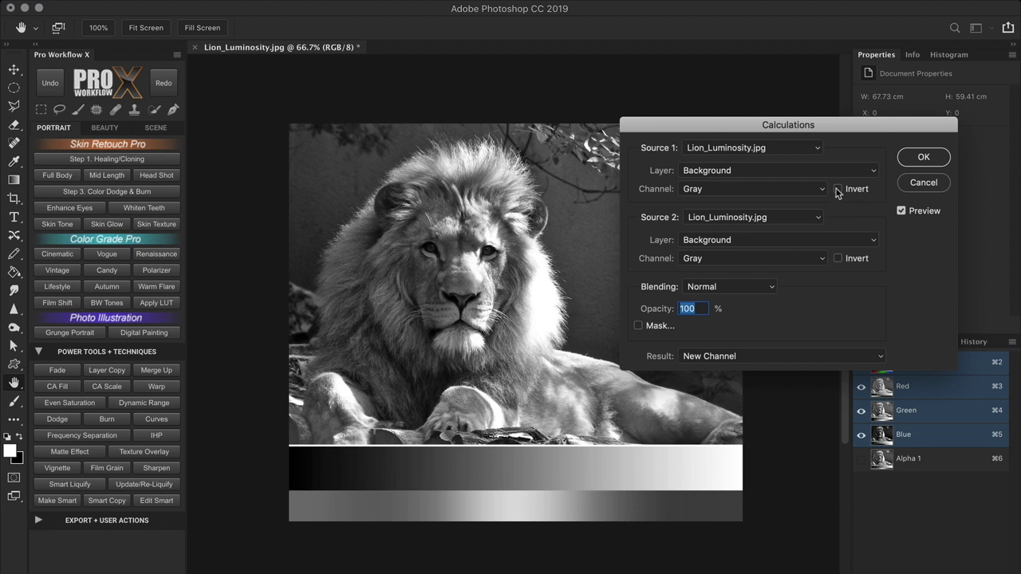
Try inverting Source 1's Gray channel in Calculations with Normal and Multiply blending, and restore the uninverted Normal setup
click(838, 190)
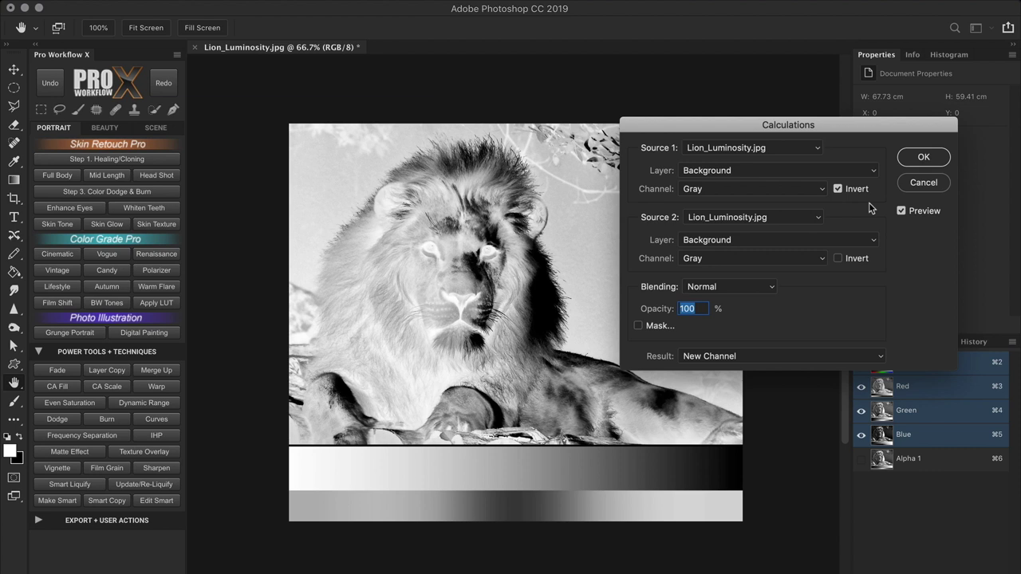
click(768, 286)
click(757, 317)
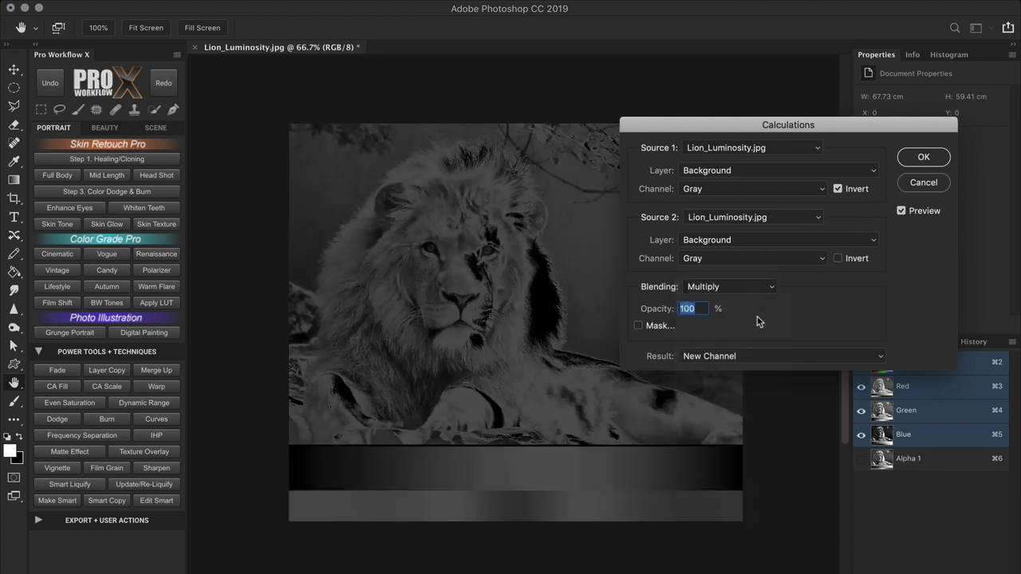
click(745, 286)
click(747, 257)
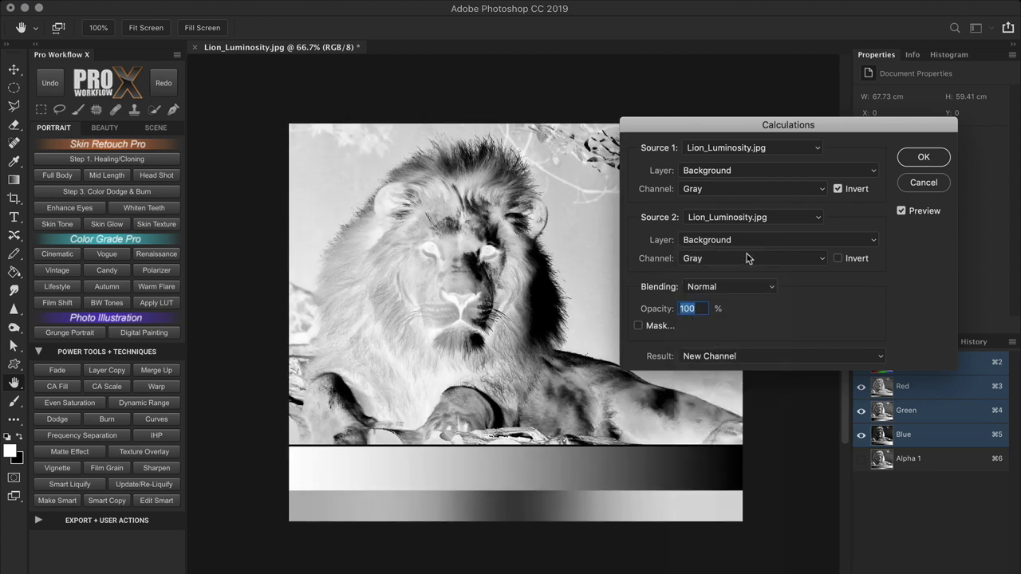
click(837, 189)
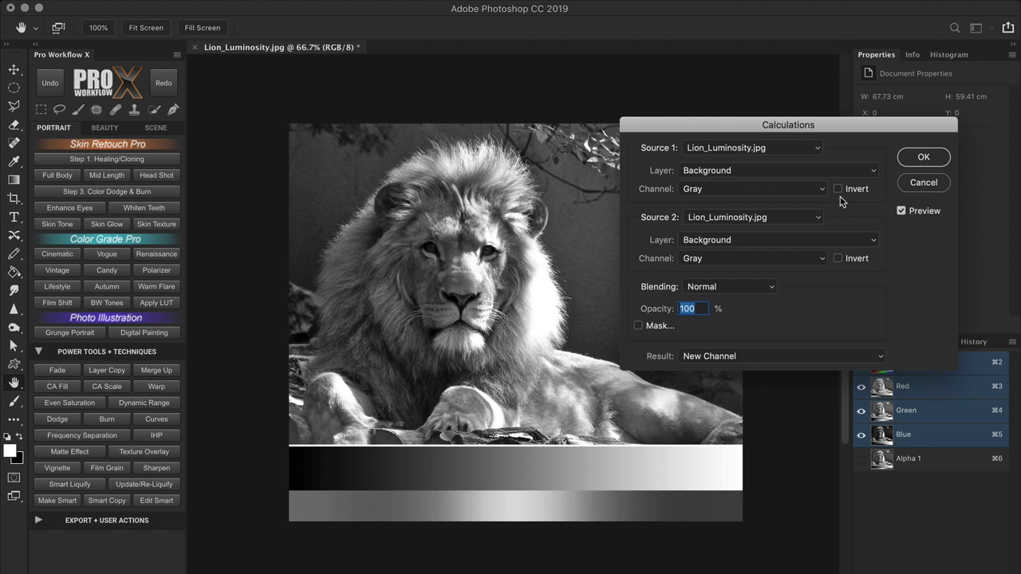
Calculate a new channel from both Gray sources inverted with Multiply blending, and rename it Shadows 2
click(769, 286)
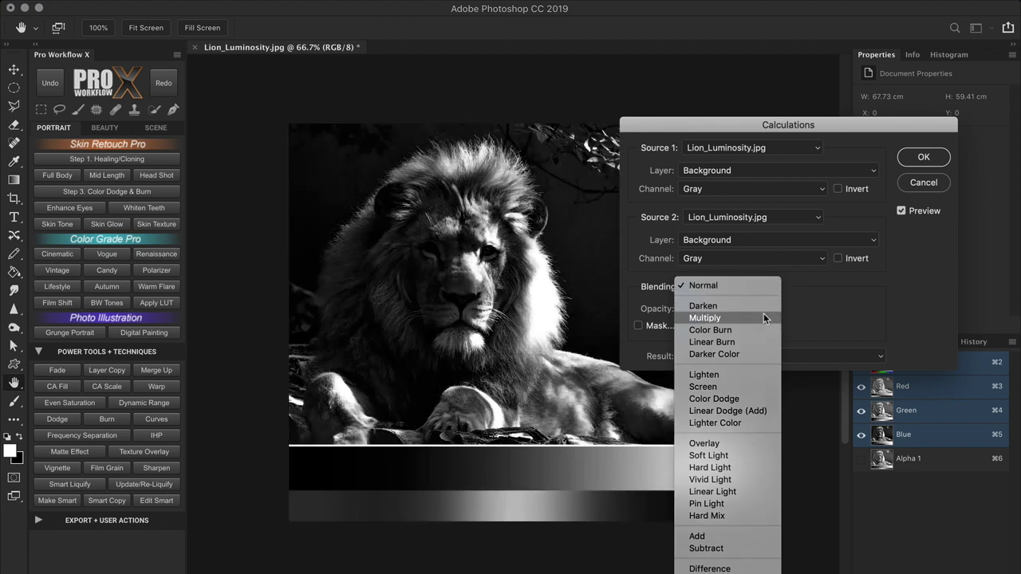
click(763, 315)
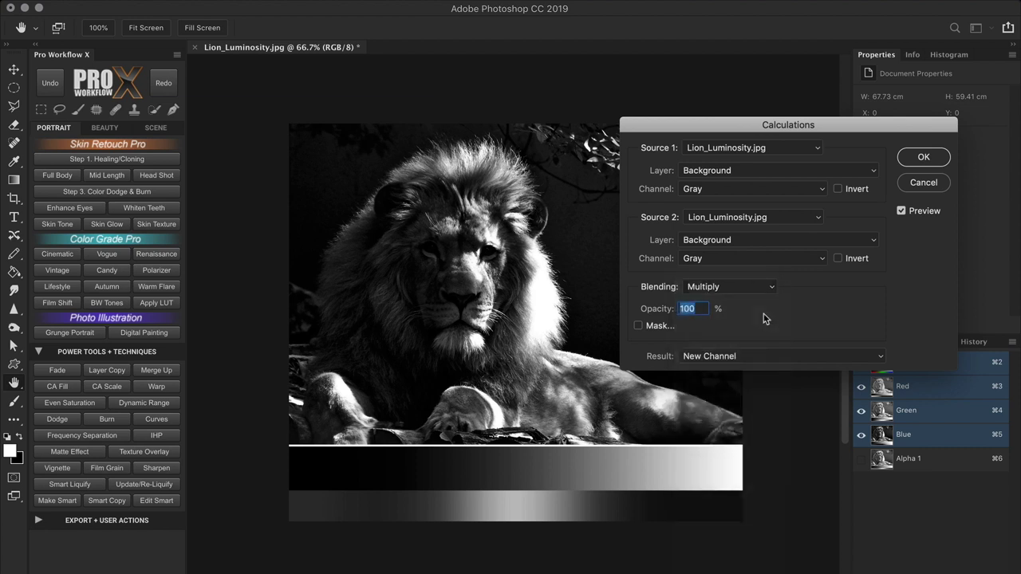
click(838, 189)
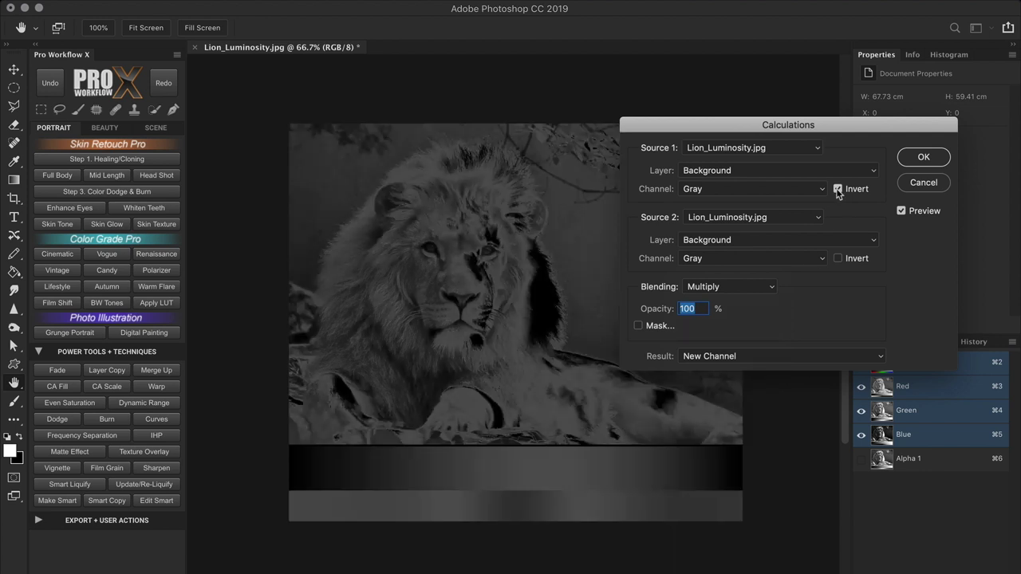
click(837, 258)
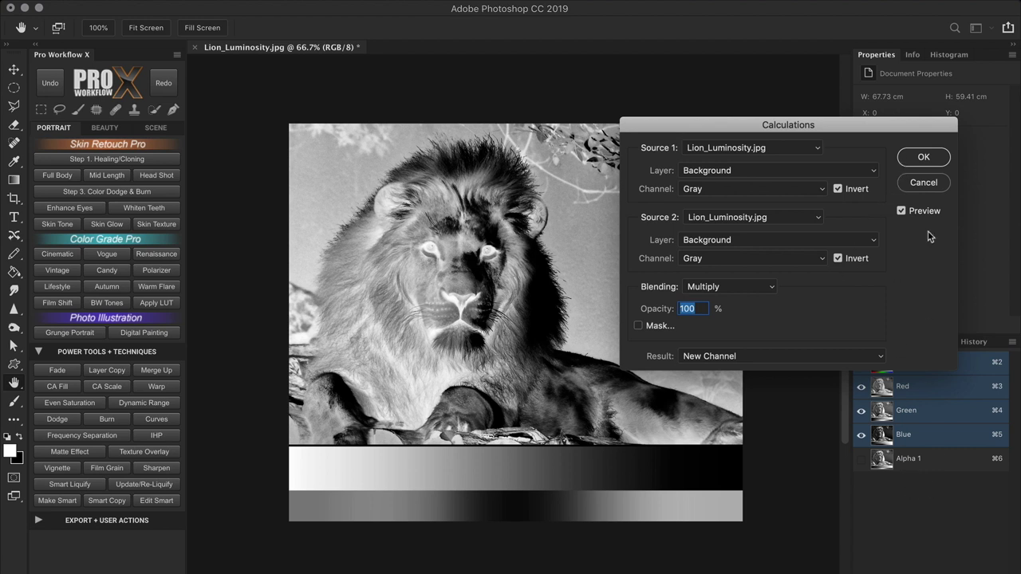
click(927, 160)
double_click(909, 483)
text(Shadows 2)
key(Return)
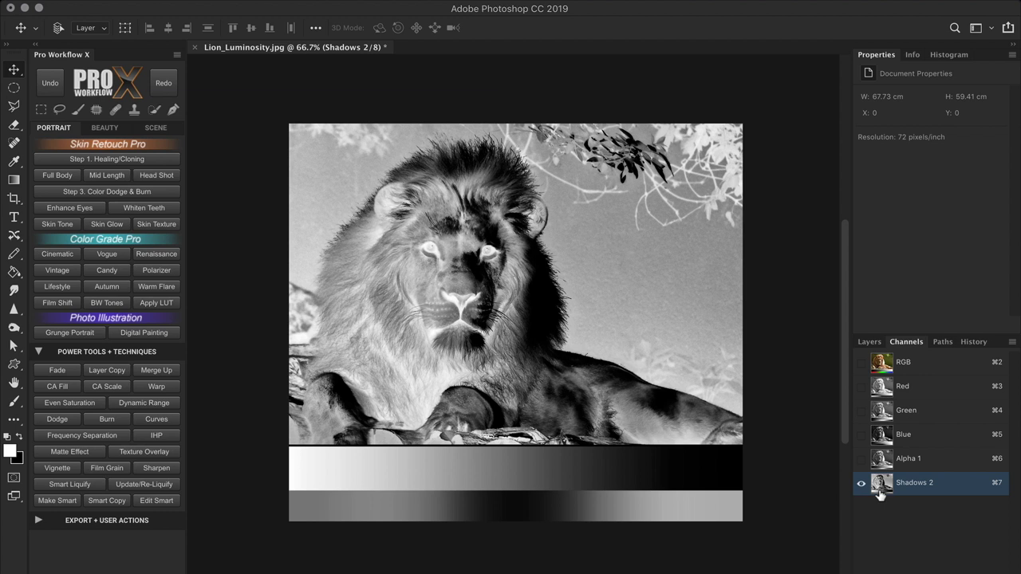
Return to the RGB composite, add a Curves adjustment layer with the default curve, and select its layer mask
click(867, 342)
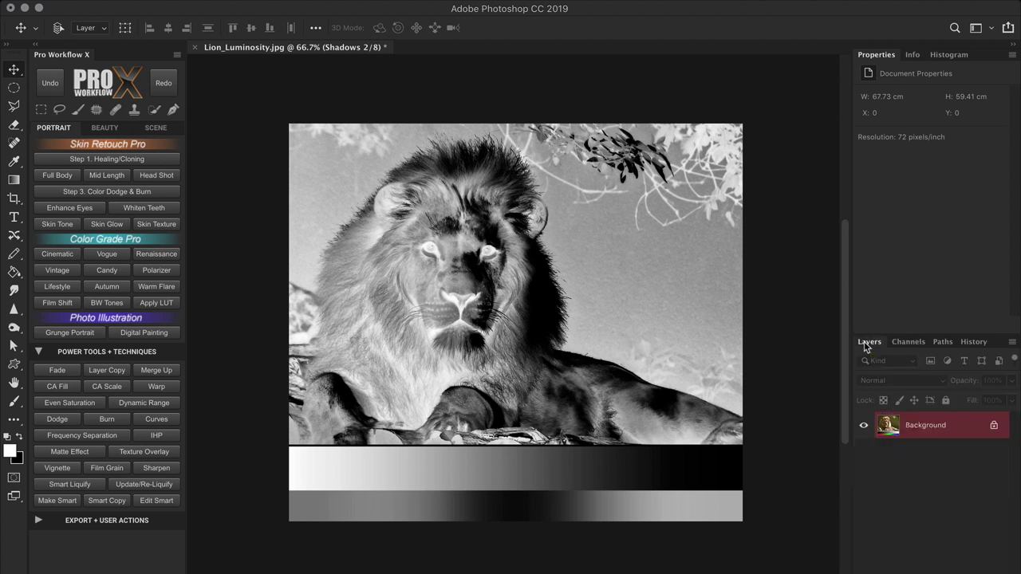
click(899, 343)
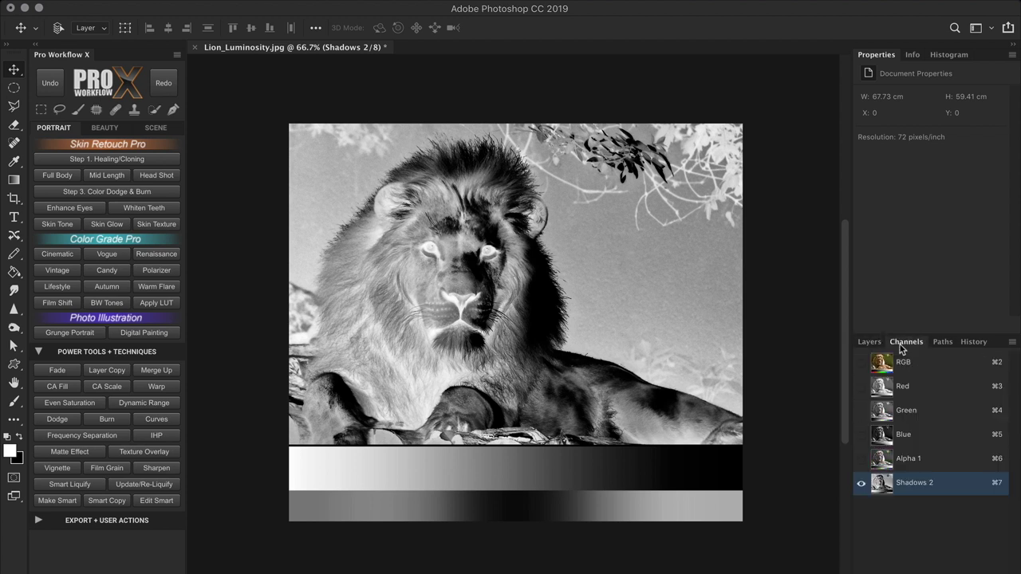
click(914, 361)
click(869, 343)
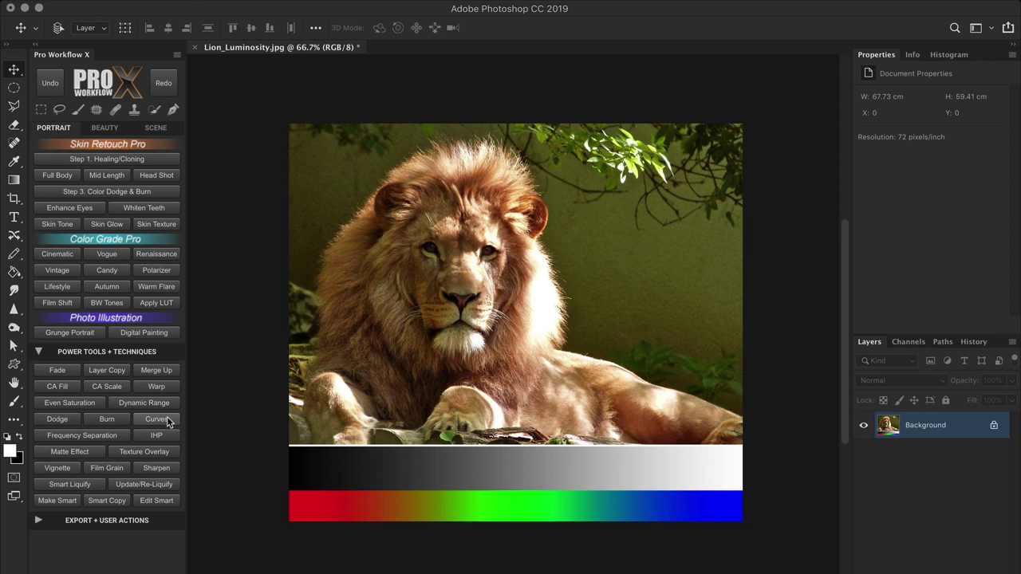
click(170, 423)
click(963, 53)
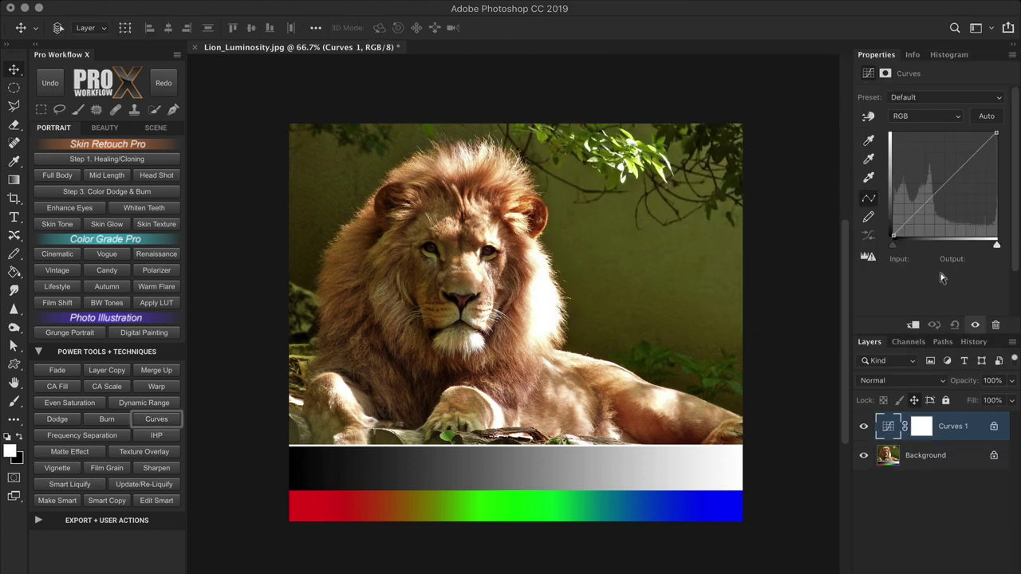
click(921, 428)
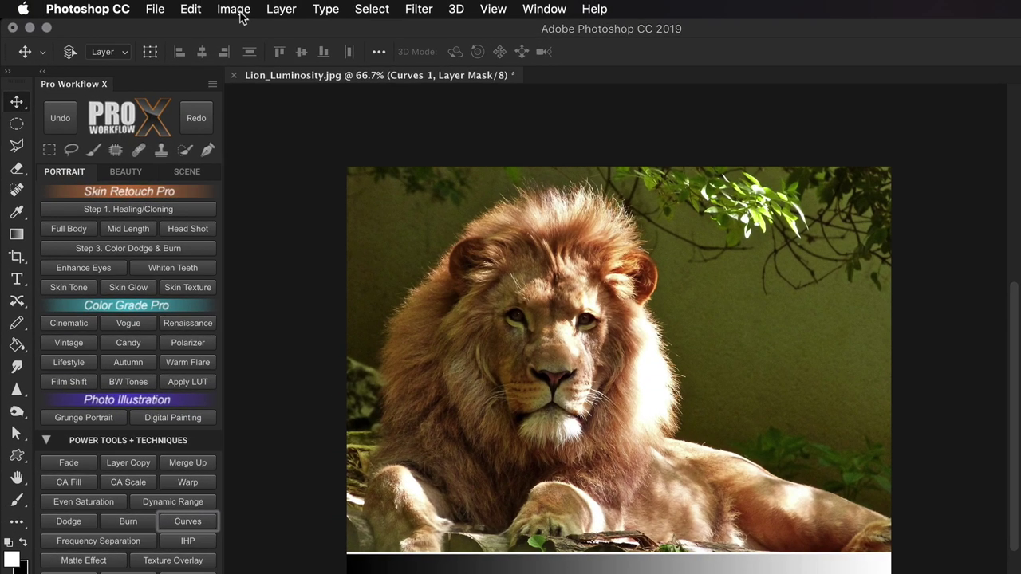
Apply the Shadows 2 channel of the merged lion image to the Curves 1 mask with Normal blending, and view the mask alone
click(194, 0)
click(322, 264)
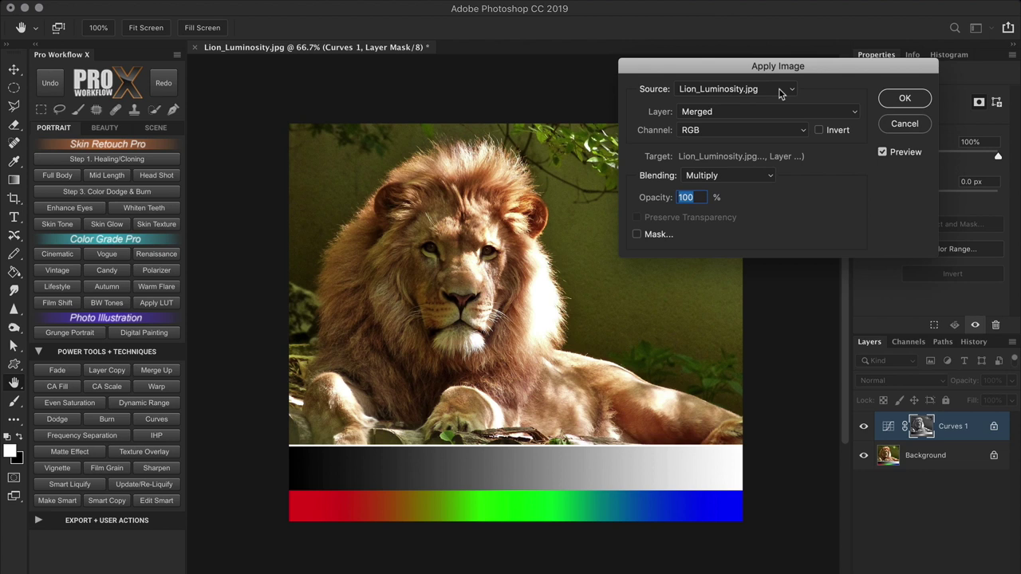
click(767, 114)
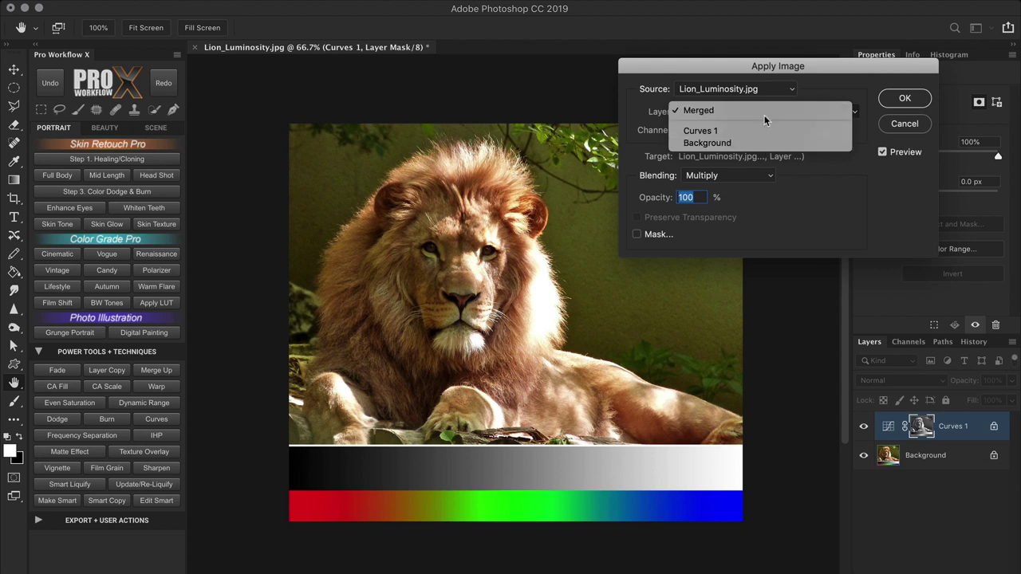
click(763, 110)
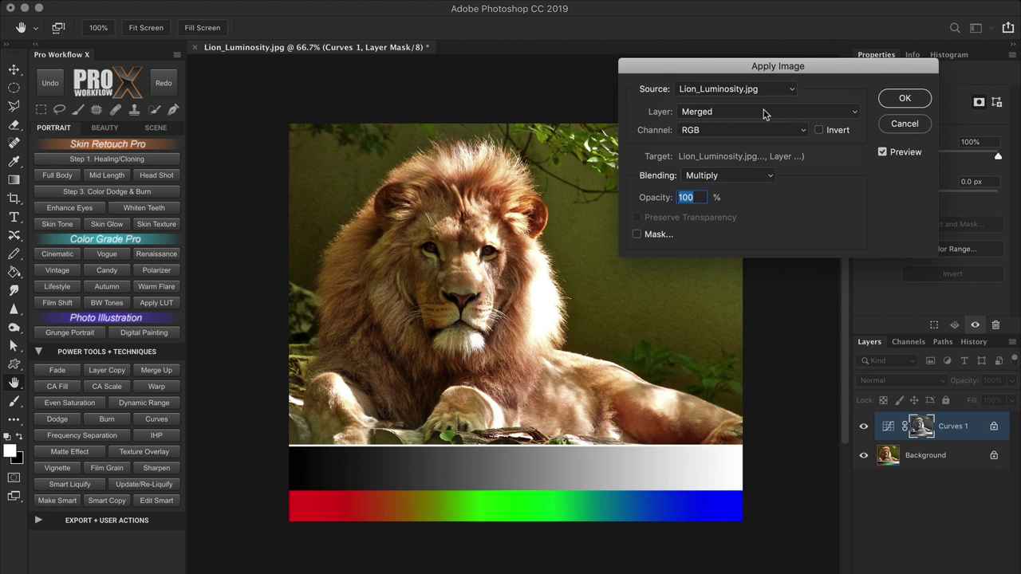
click(756, 176)
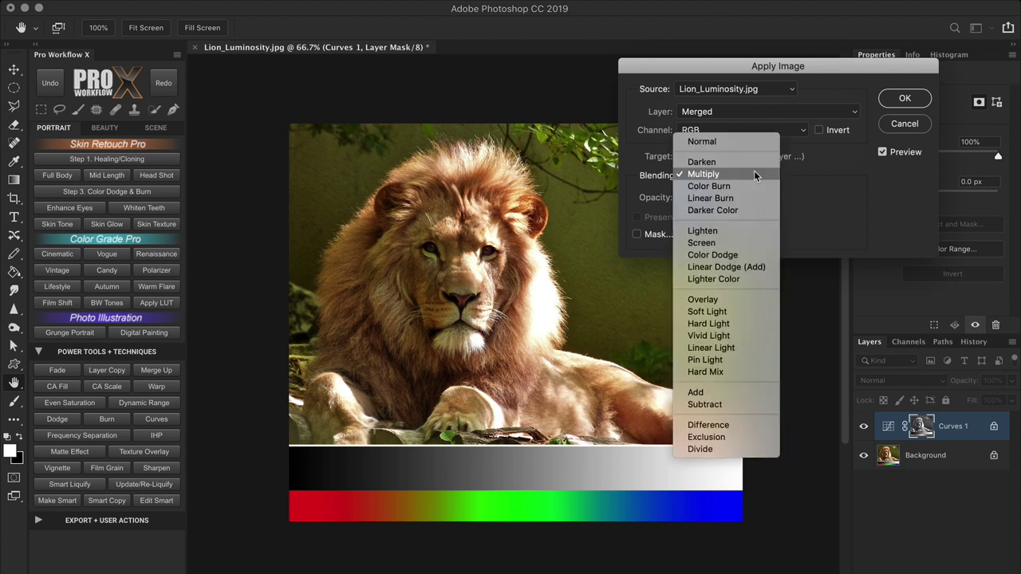
click(748, 138)
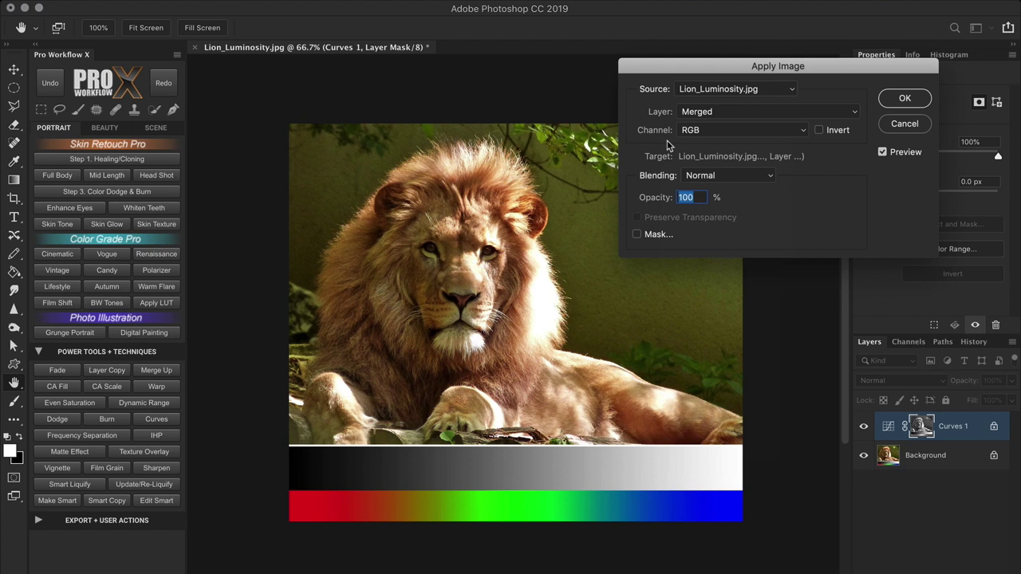
click(762, 130)
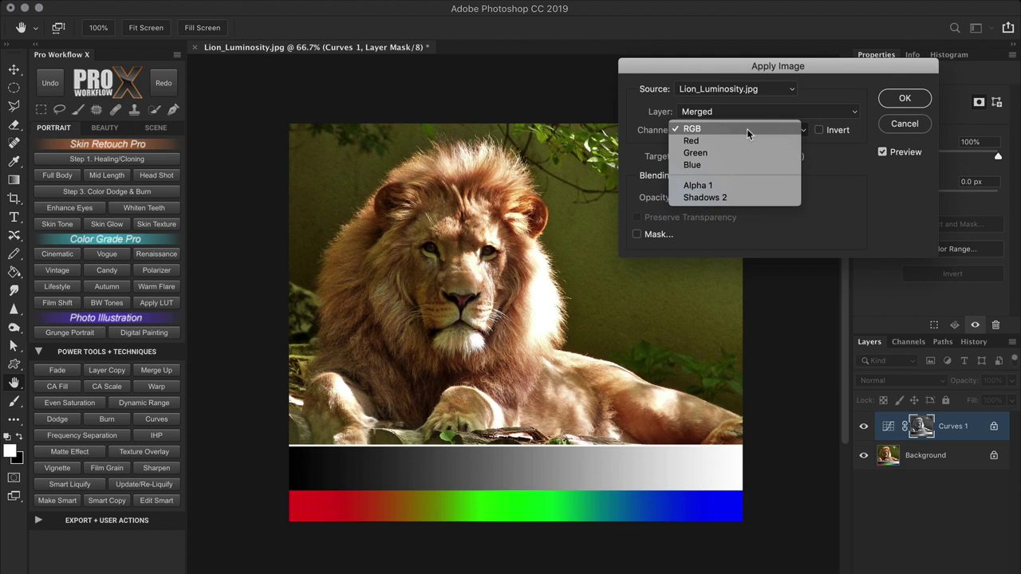
click(751, 196)
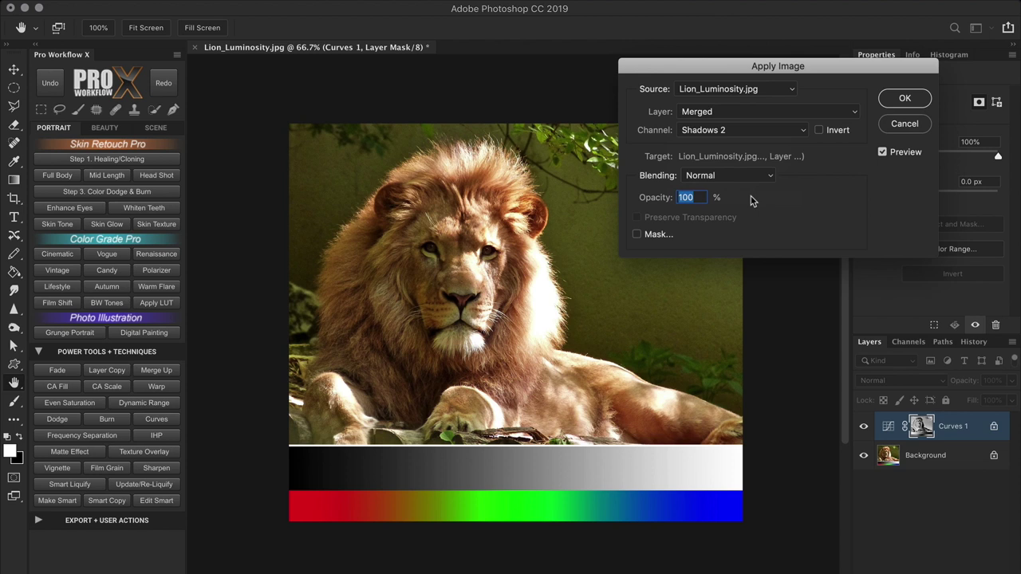
click(905, 99)
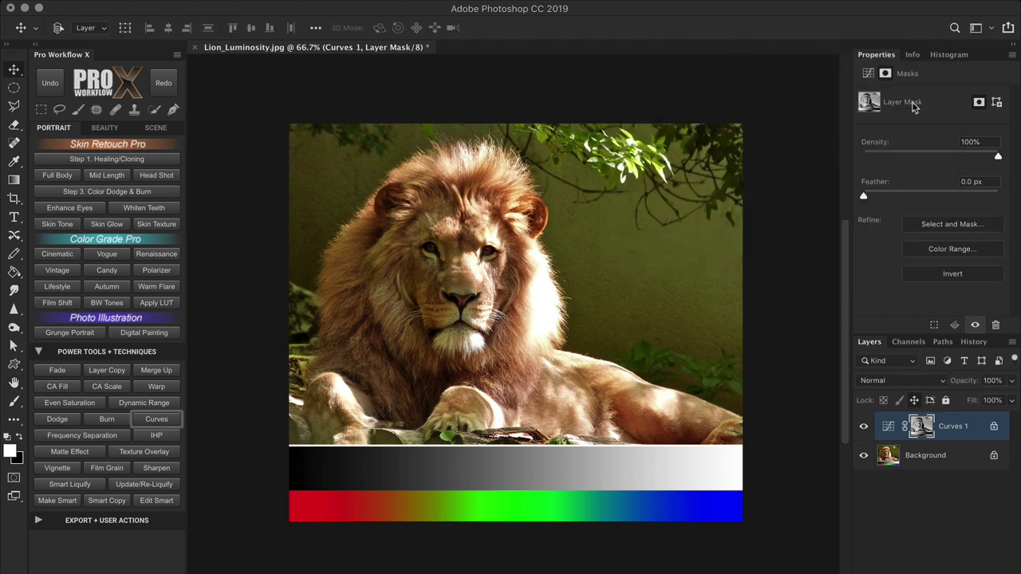
alt+click(922, 427)
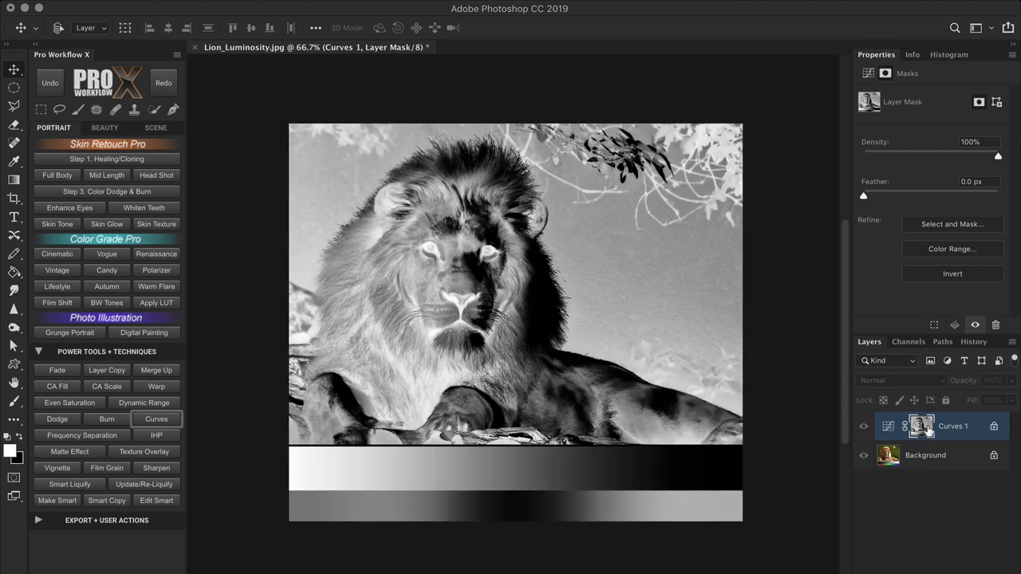
Raise the Curves 1 curve with a point at Input 97, Output 136, and toggle the layer's visibility to compare
click(887, 427)
drag(936, 232, 932, 182)
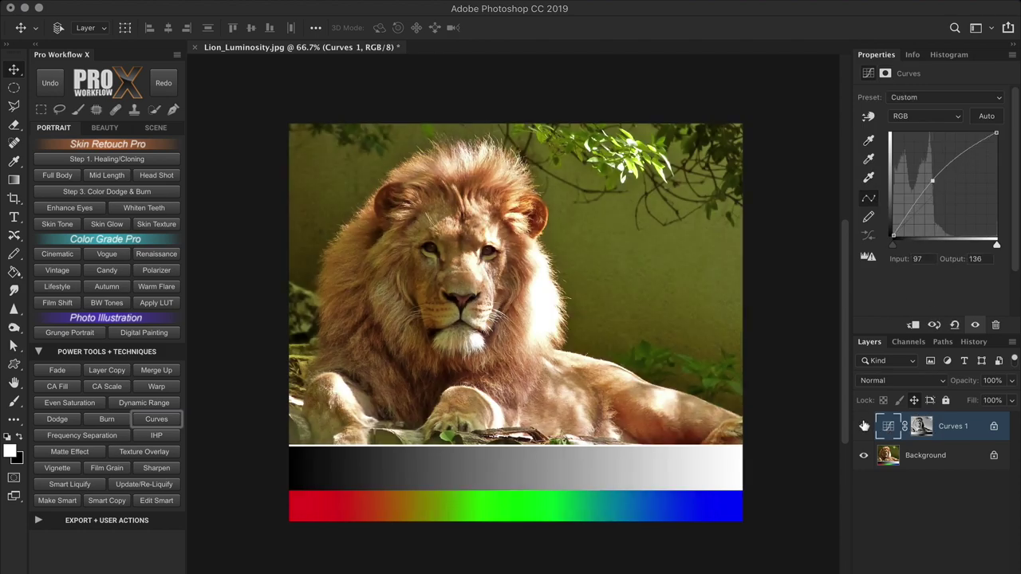
click(863, 426)
click(864, 426)
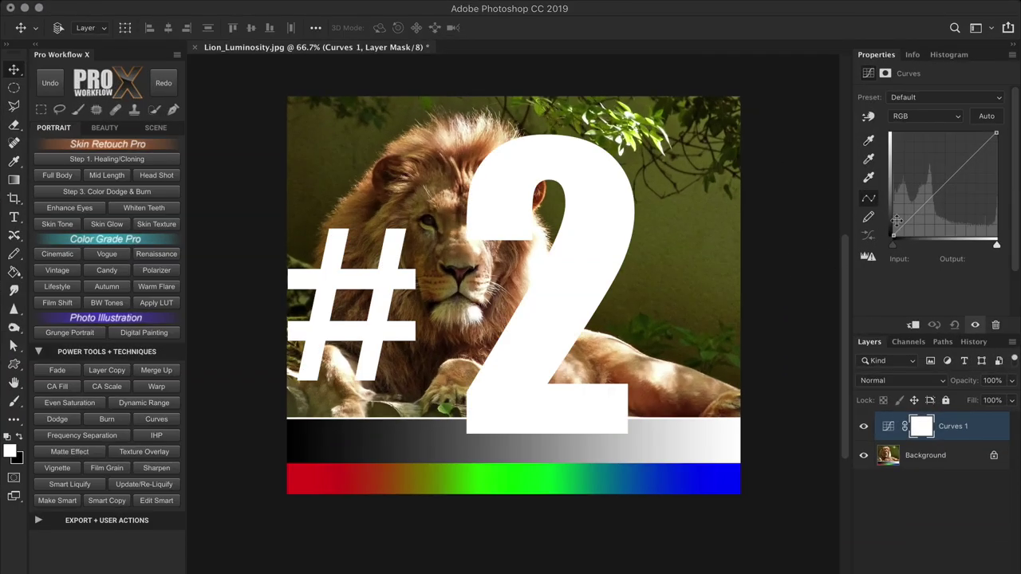
Darken the image by pulling the new, unmasked Curves 1 curve down to Input 142, Output 51
drag(940, 188, 950, 213)
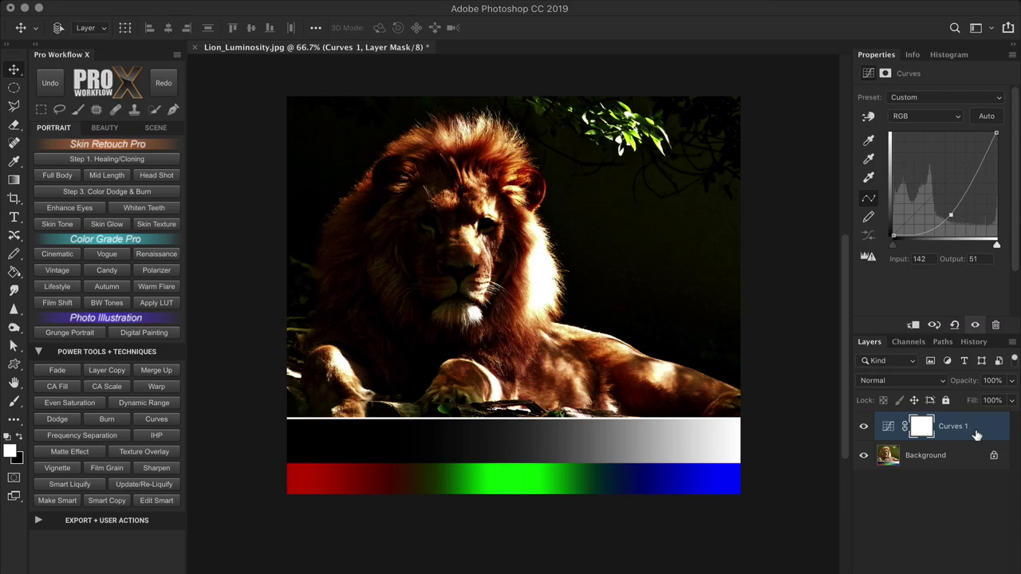
double_click(976, 435)
click(939, 72)
click(234, 0)
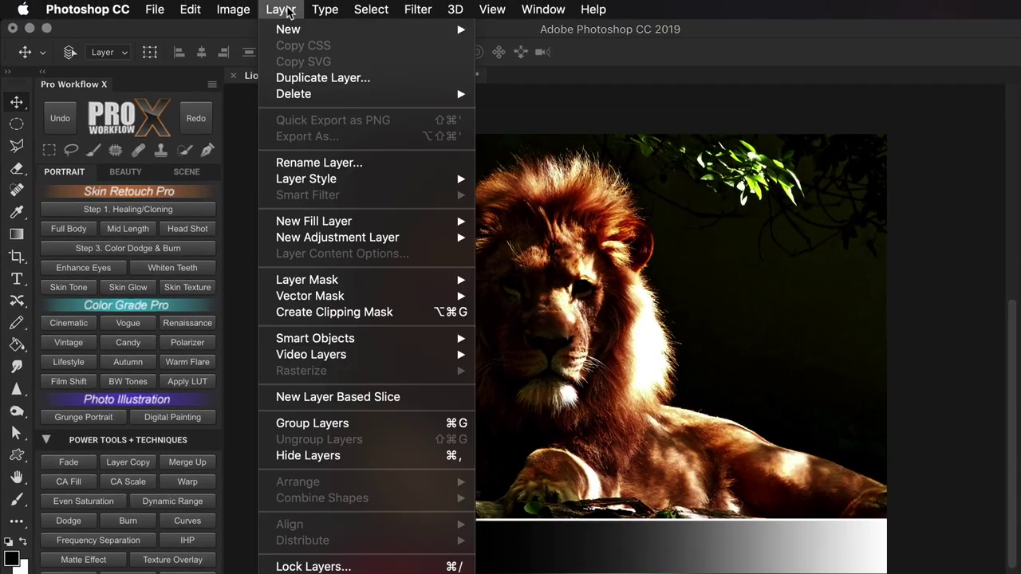
mouse_move(375, 179)
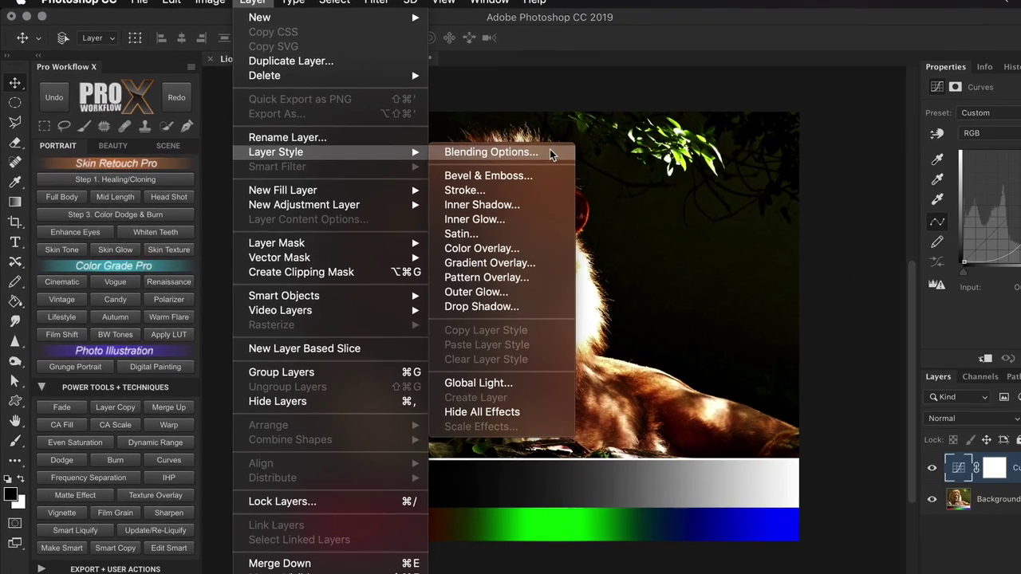
click(551, 153)
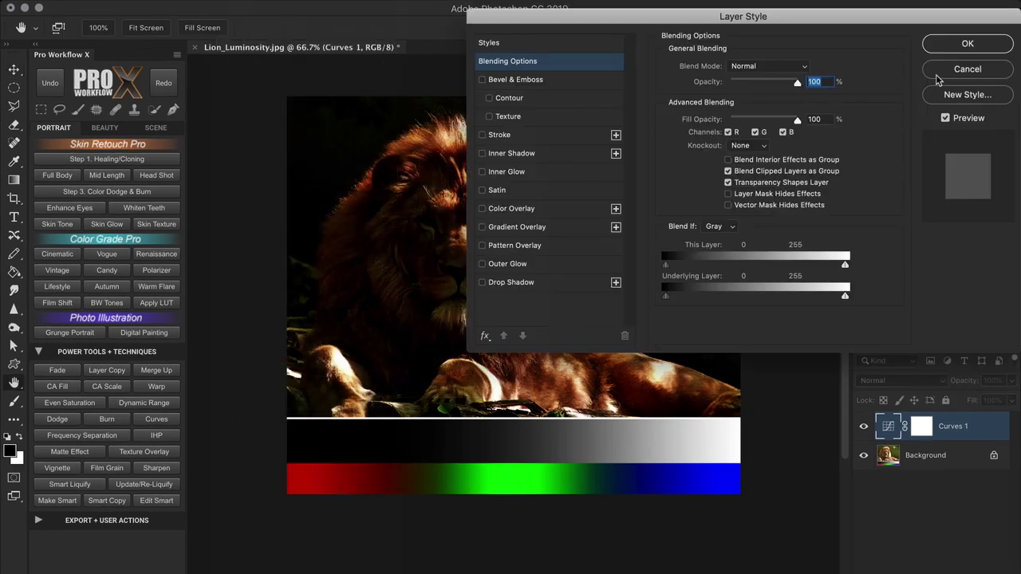
click(938, 72)
Set Curves 1's Blend If to Gray with the This Layer black slider at 150, split to about 182, using the Pro Workflow shortcut
click(177, 130)
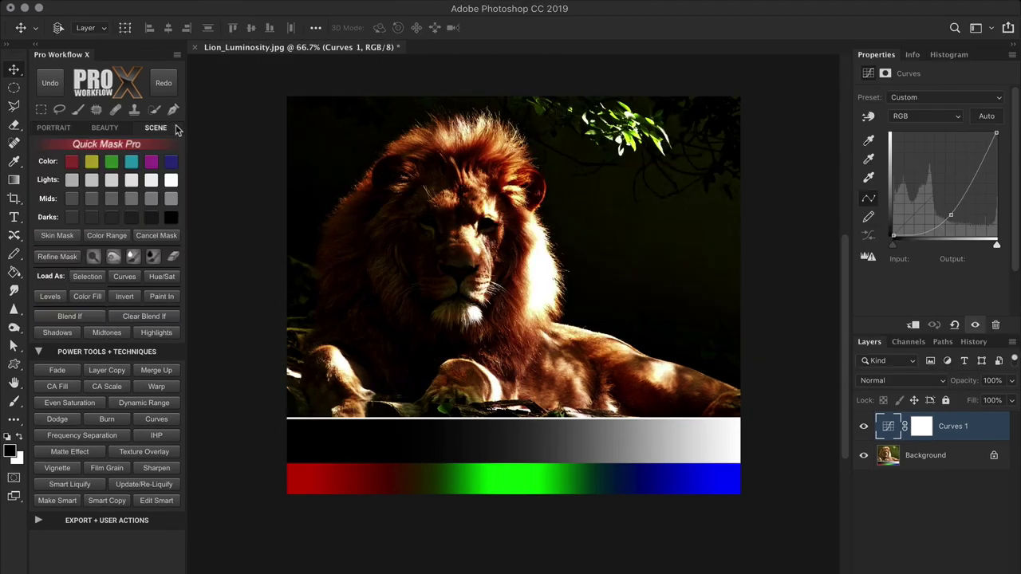
click(70, 316)
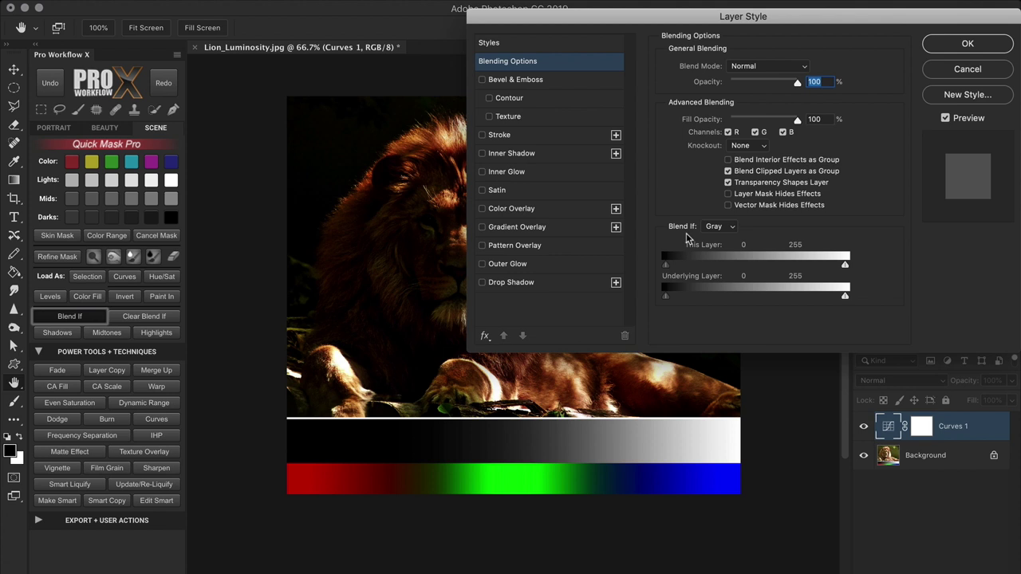
click(727, 227)
click(742, 229)
drag(666, 269, 773, 275)
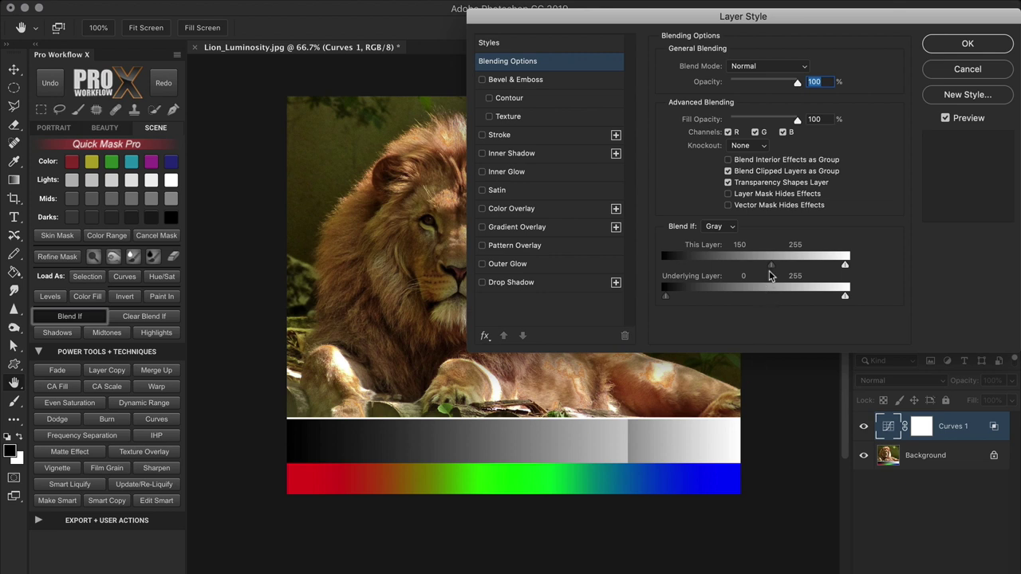
key(alt)
drag(773, 271, 794, 274)
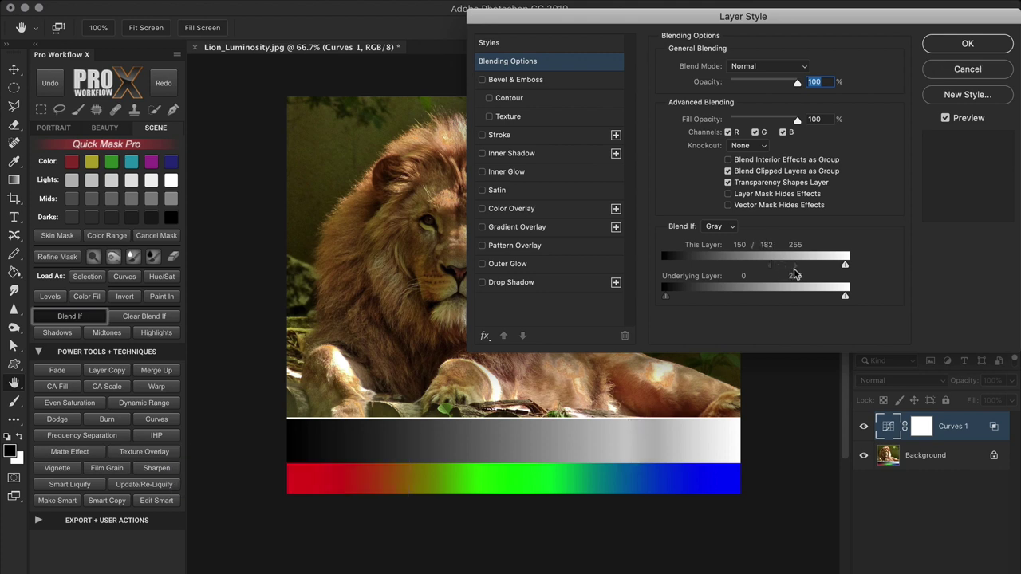
drag(794, 269, 792, 271)
click(965, 45)
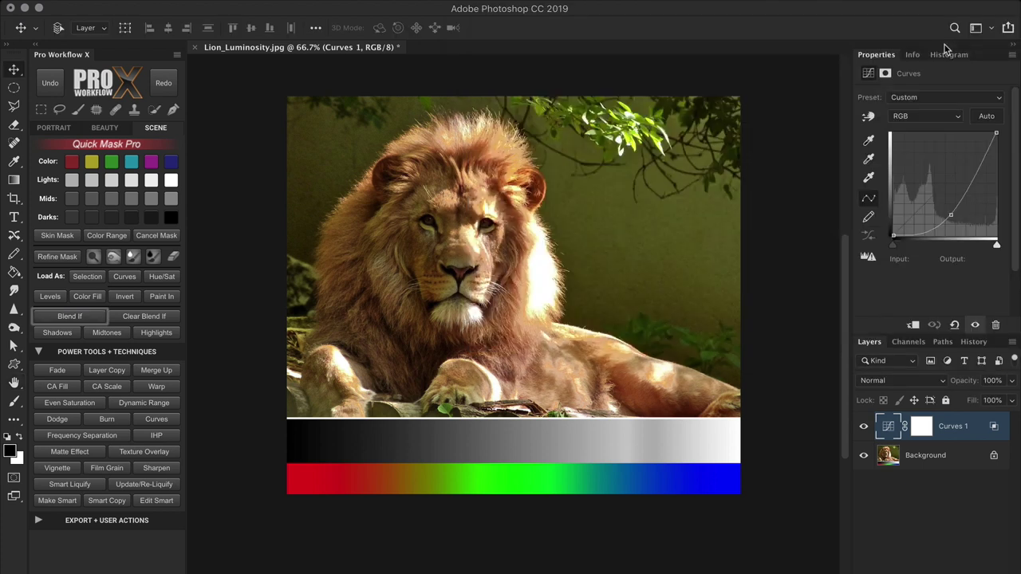
Add a magenta Solid Color fill layer with colour ec00fb above Curves 1
click(947, 570)
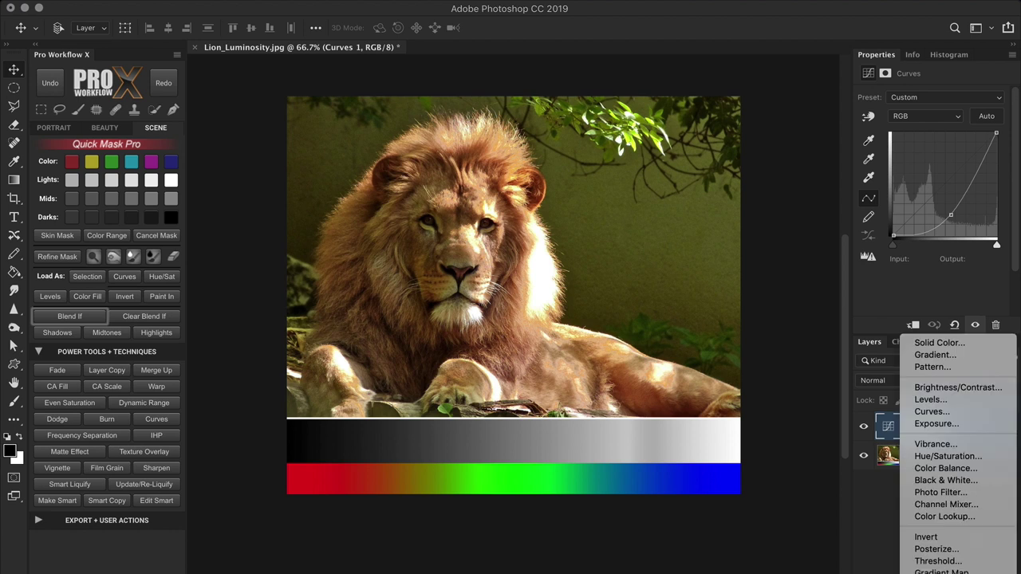
click(966, 345)
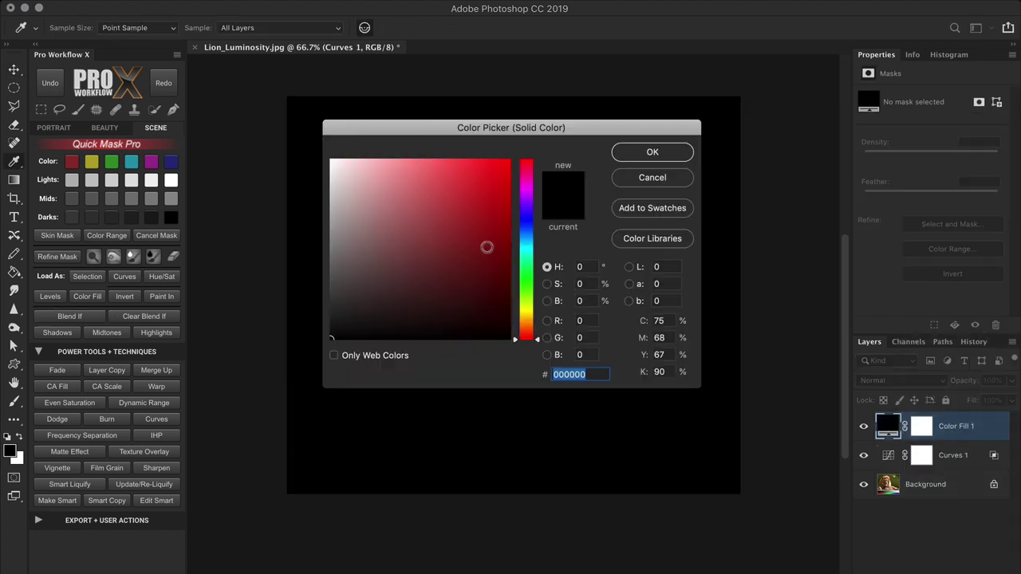
drag(486, 244, 520, 161)
click(525, 192)
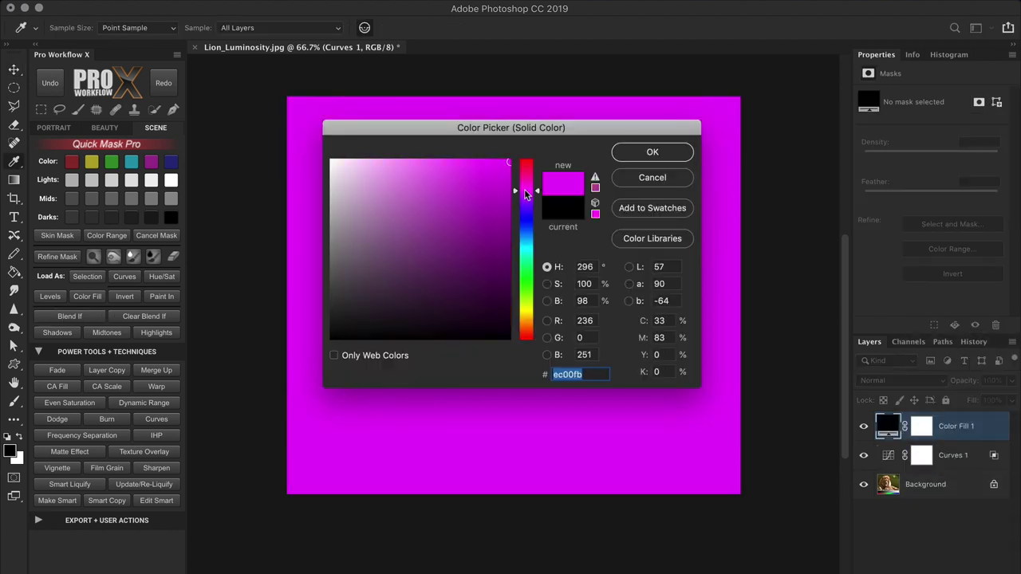
click(652, 152)
Set the Color Fill 1 layer's Gray Blend If to Underlying Layer 80/124 and 230/255, and This Layer black to 0/155
double_click(982, 429)
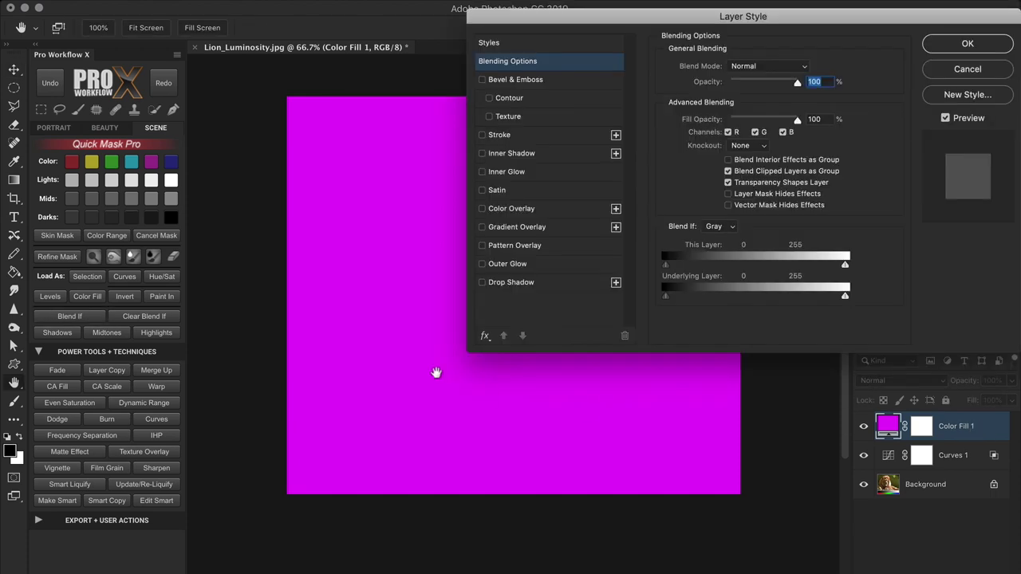
drag(666, 265, 753, 301)
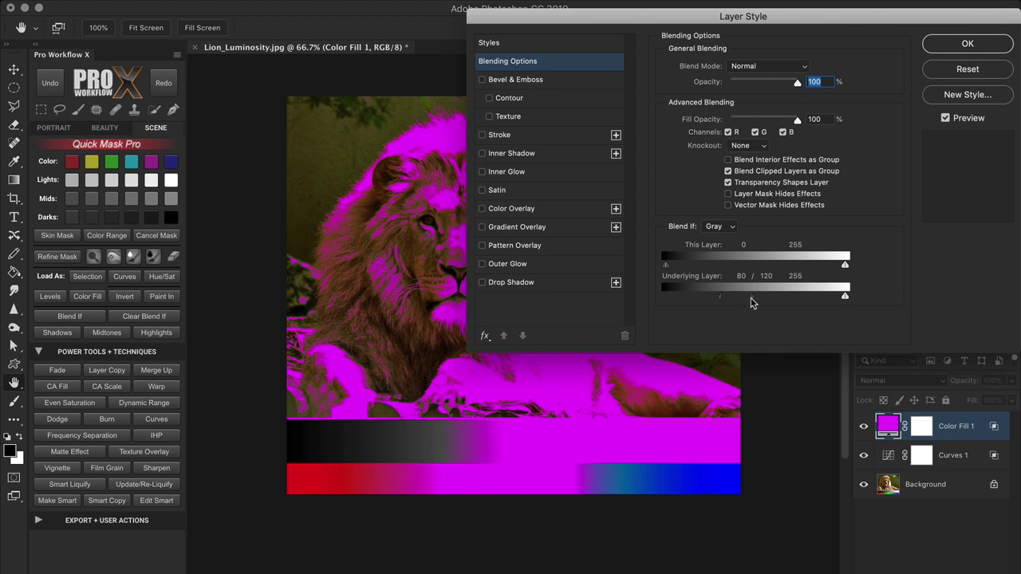
drag(844, 296, 826, 300)
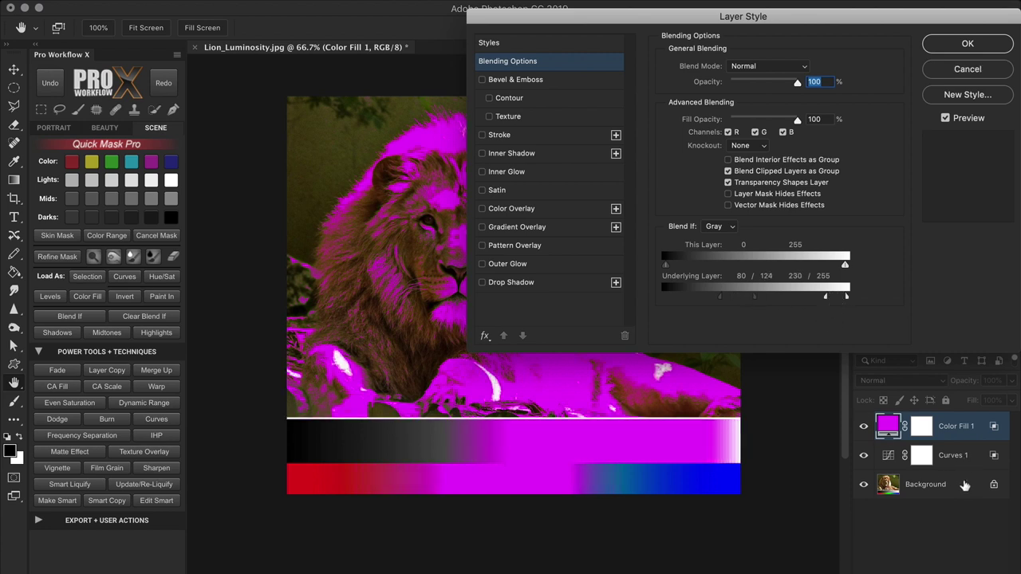
drag(667, 268, 775, 271)
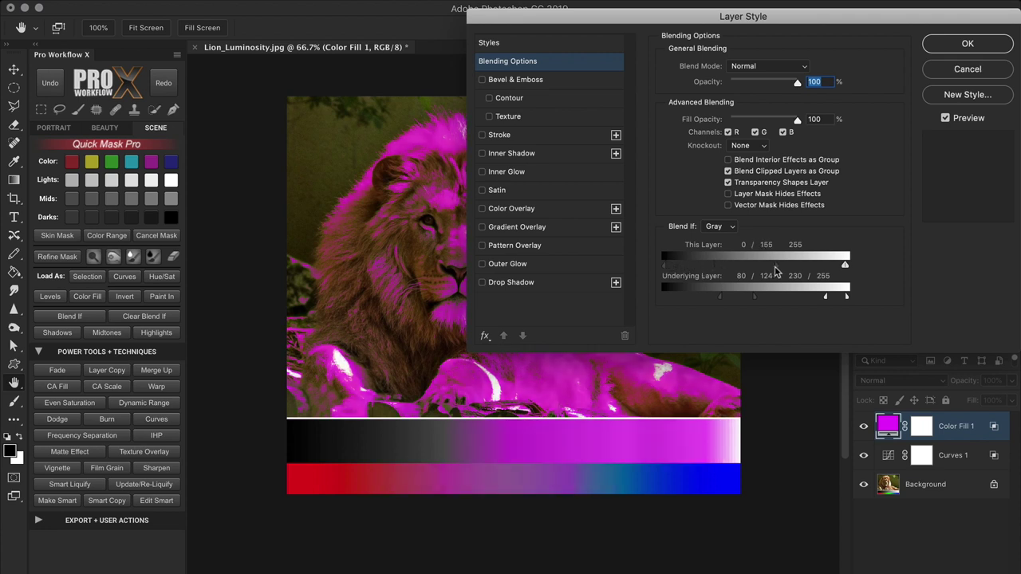
click(937, 47)
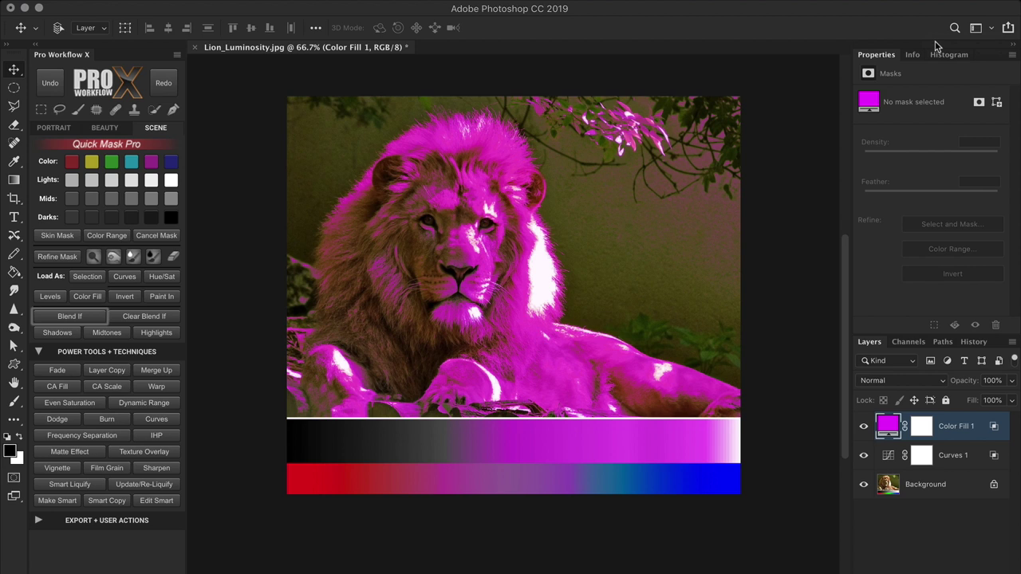
Move the Curves 1 layer's curve point to Input 110, Output 69
click(888, 454)
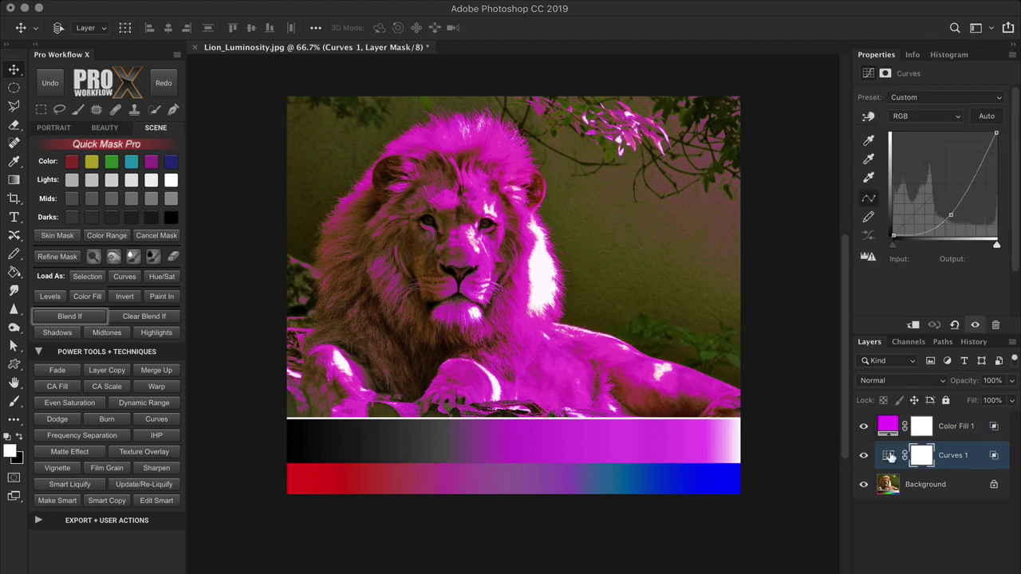
mouse_move(951, 214)
mouse_down()
mouse_move(913, 171)
mouse_move(938, 209)
mouse_up()
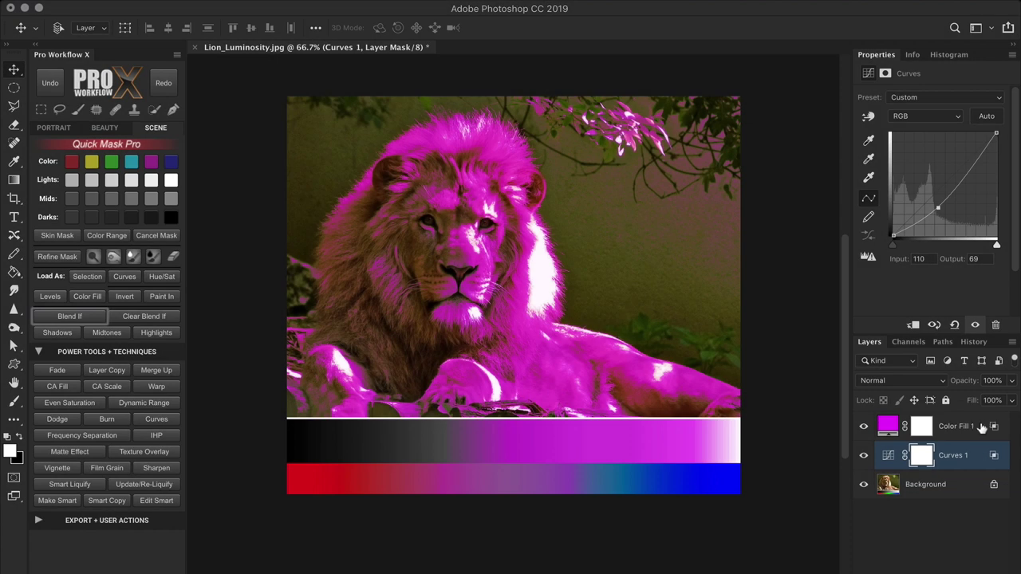
Reopen and confirm the Color Fill 1 layer's blending options, and clear its Blend If settings
double_click(983, 427)
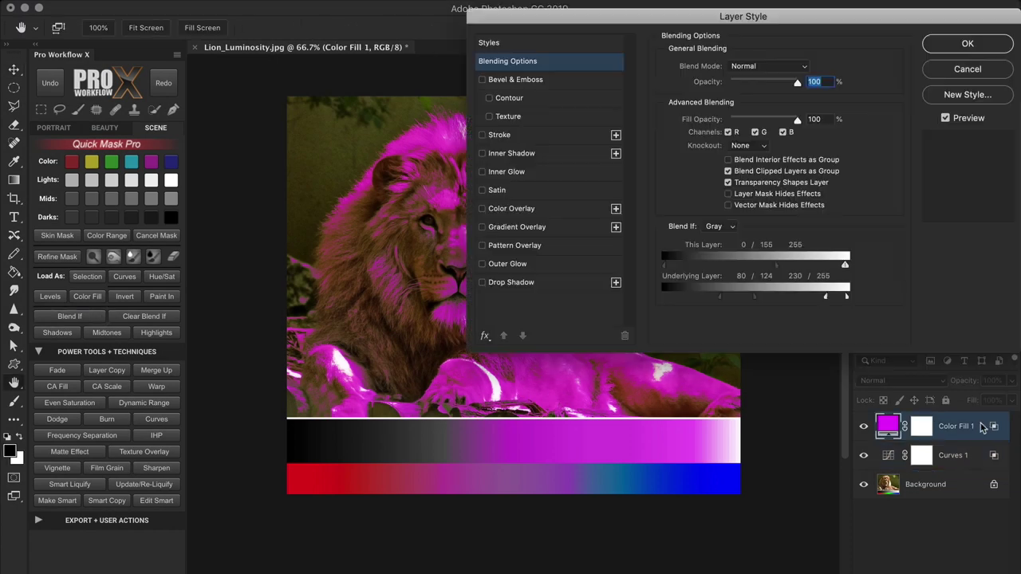
click(949, 45)
click(170, 318)
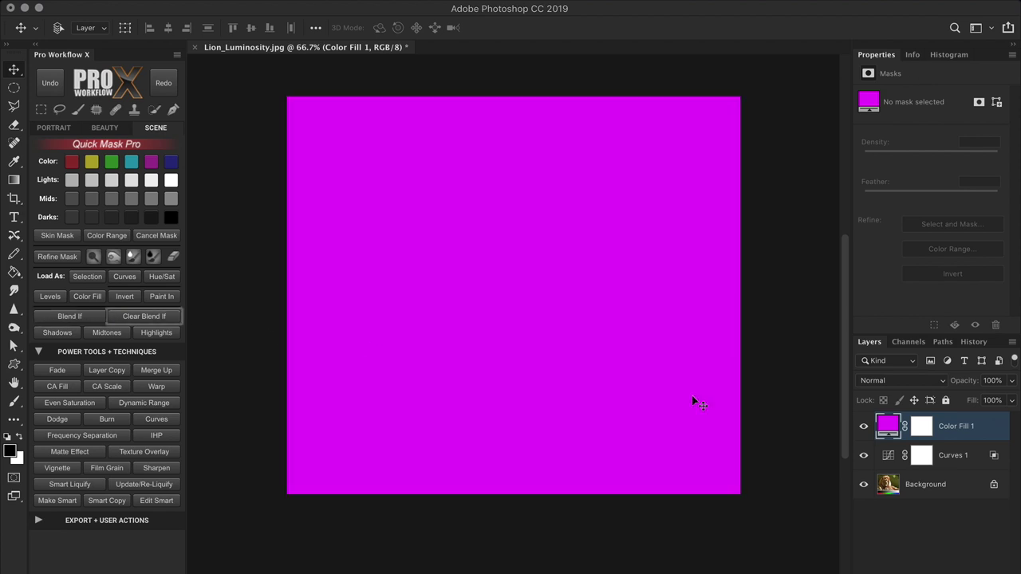
Switch the Color Fill 1 layer's Blend If from Gray to a single colour channel and raise the Underlying Layer black slider
double_click(974, 435)
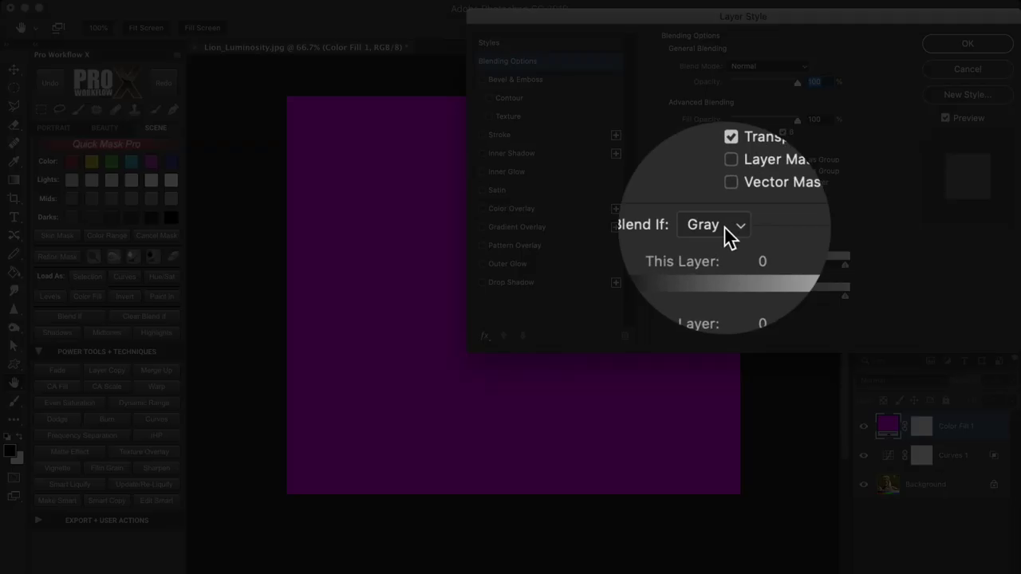
click(722, 227)
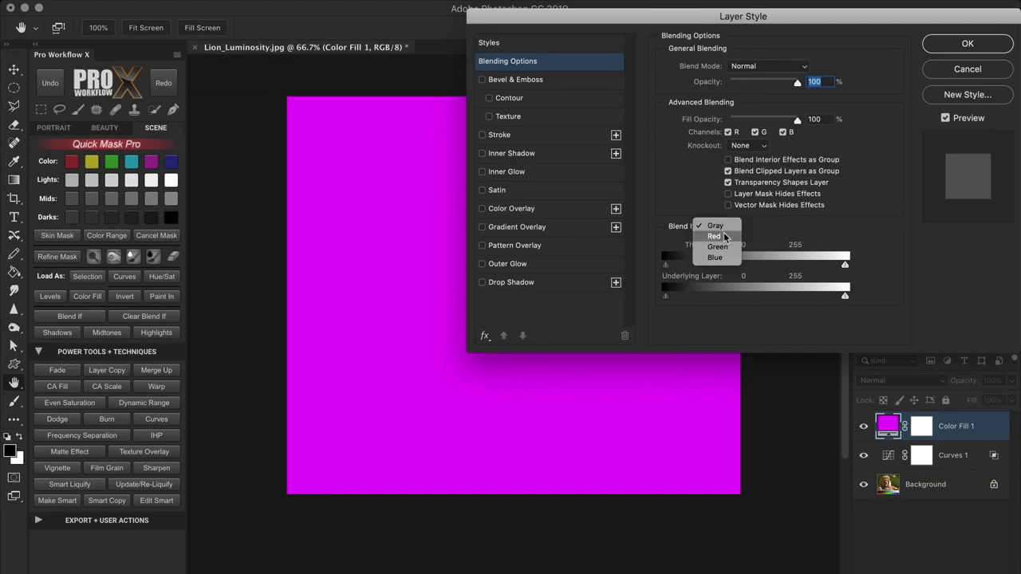
click(720, 241)
drag(667, 296, 766, 296)
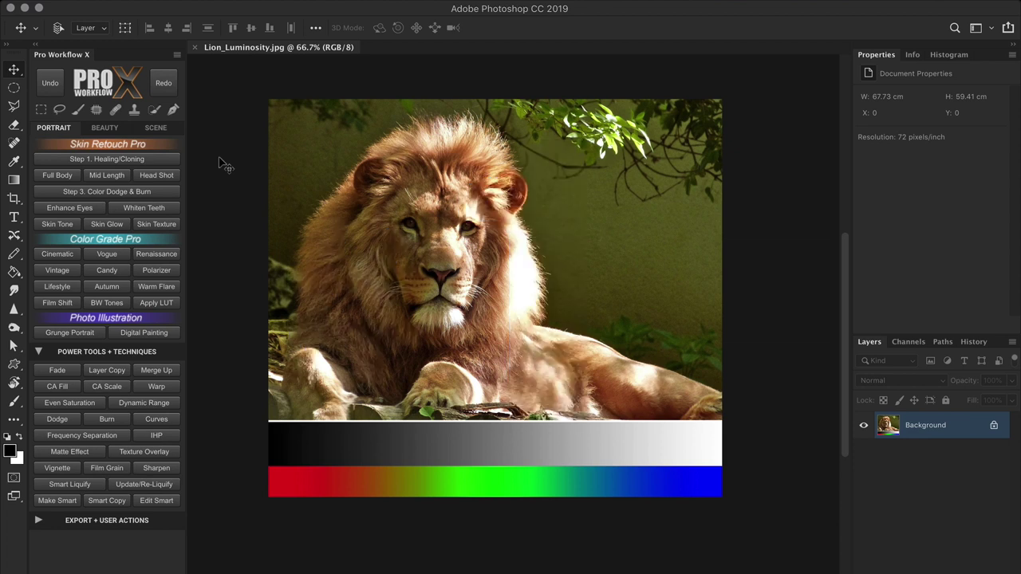
Show the Scene tools and add a Black & White 1 adjustment layer with default settings above the lion image
click(157, 129)
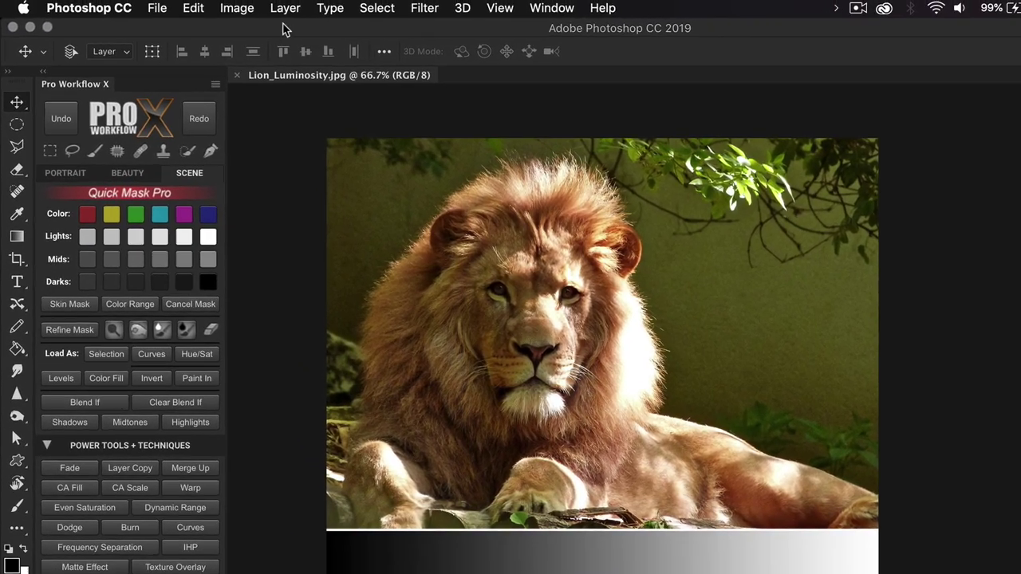
click(293, 9)
mouse_move(434, 250)
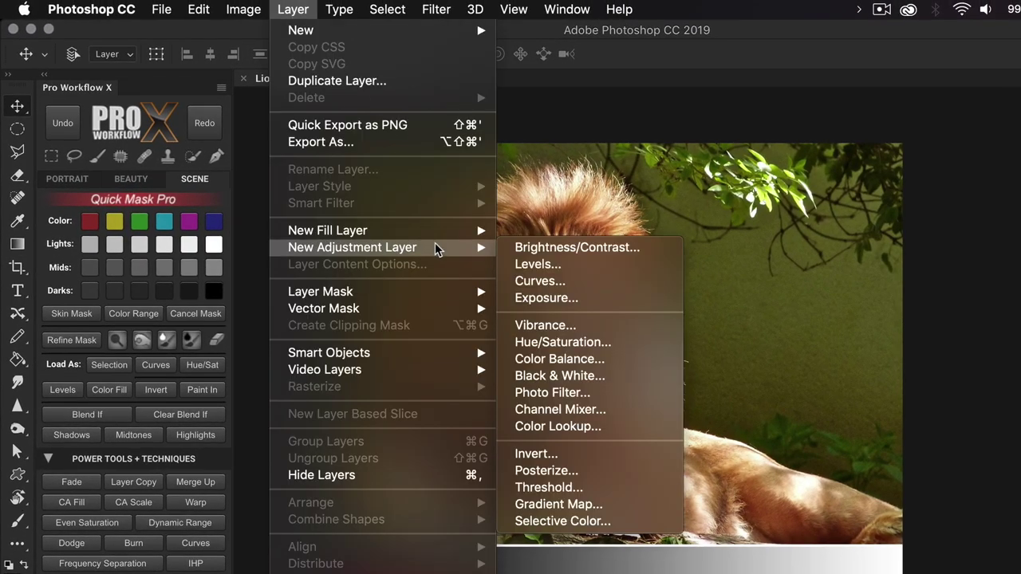
click(627, 377)
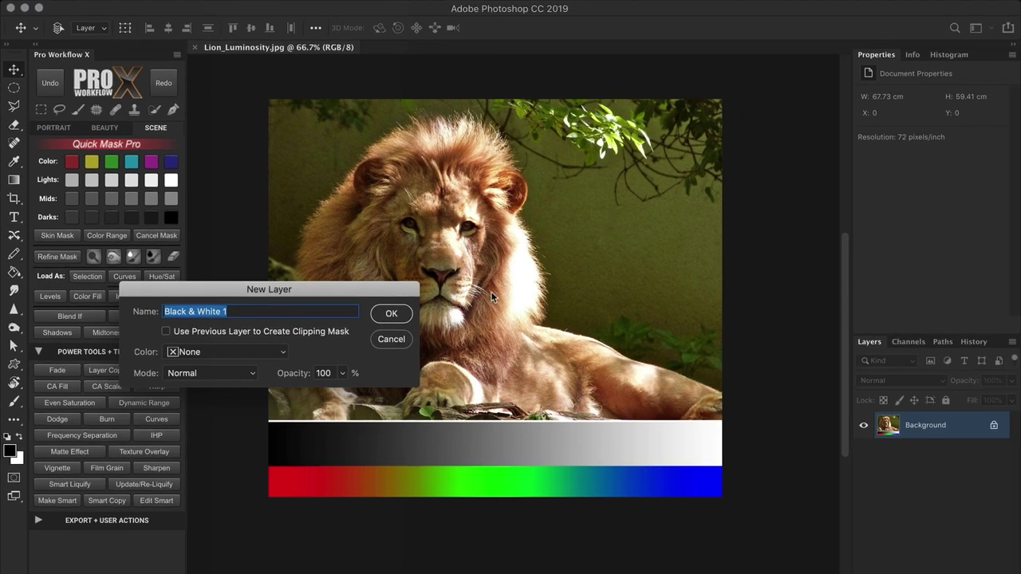
click(403, 317)
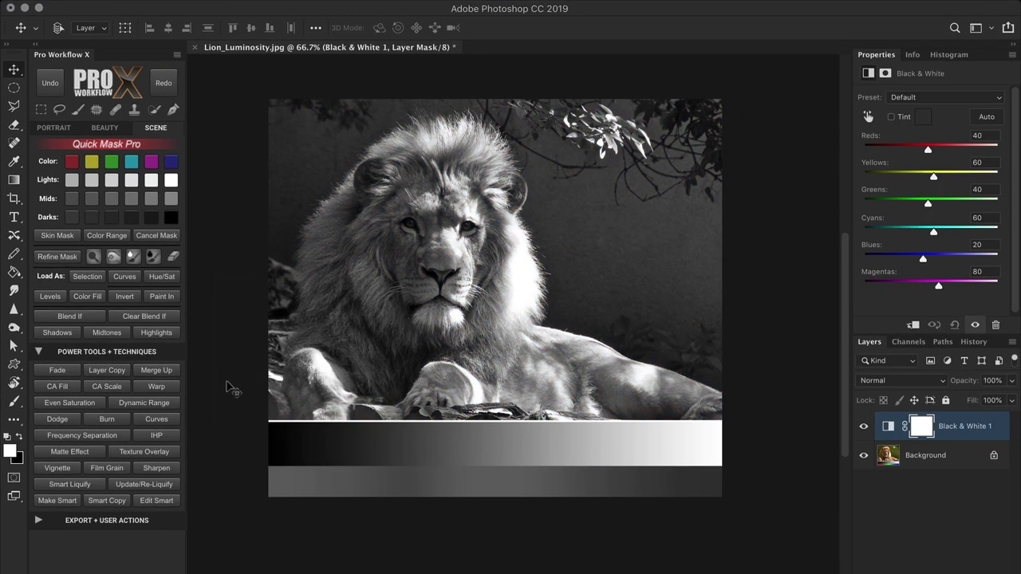
Add a Curves layer and invert its curve, setting the black point's Output to 255 and the white point's Output to 0
click(171, 421)
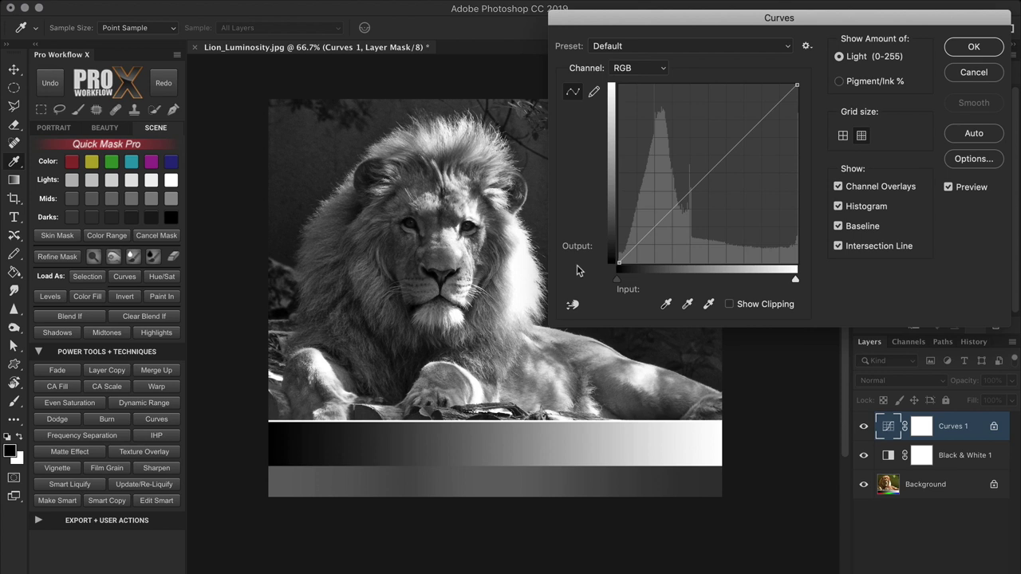
click(620, 263)
click(796, 85)
click(620, 261)
drag(617, 261, 607, 77)
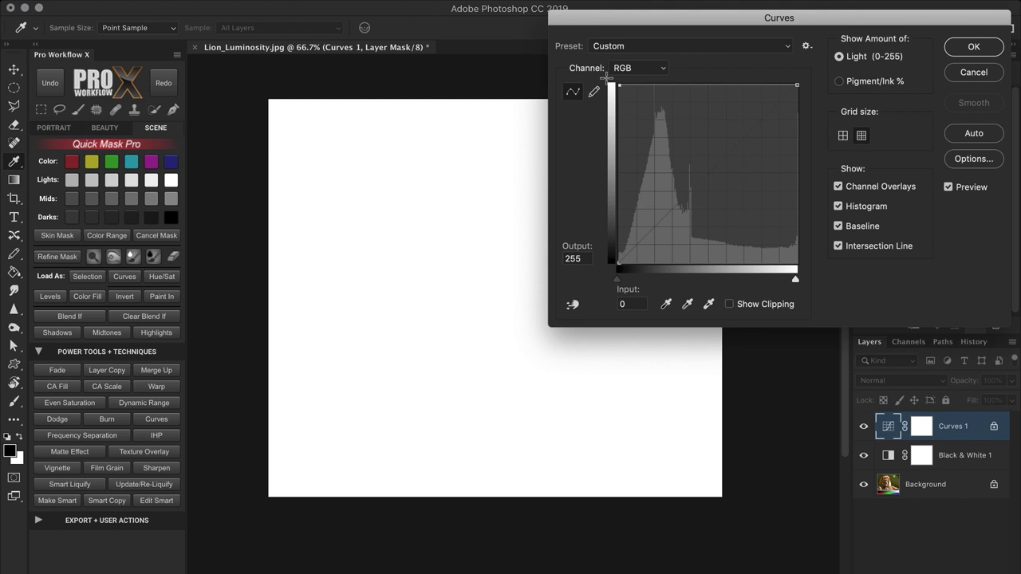
click(797, 86)
drag(797, 85, 805, 278)
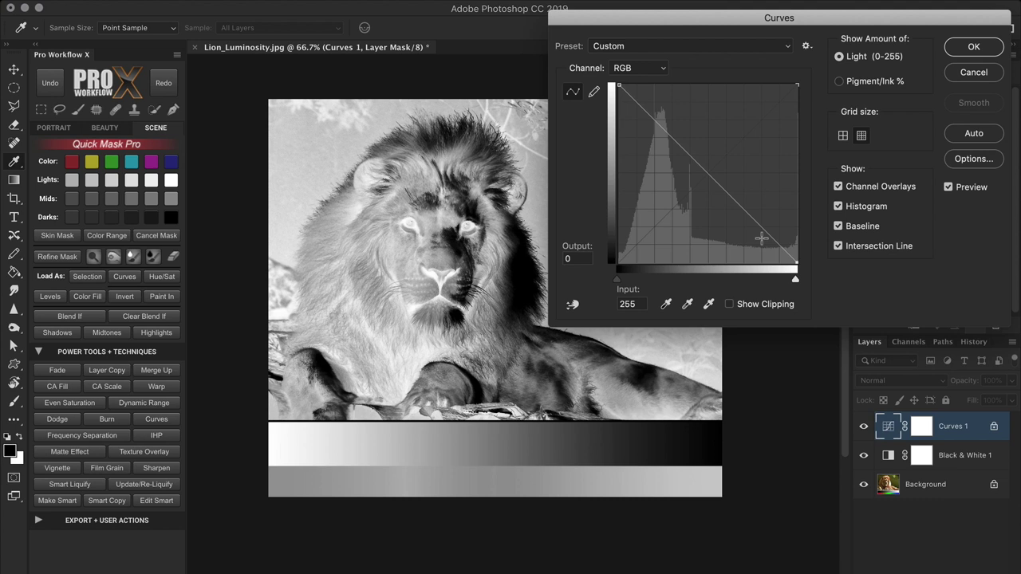
Add a midpoint to the inverted curve and set it to Input 128, Output 128
click(707, 173)
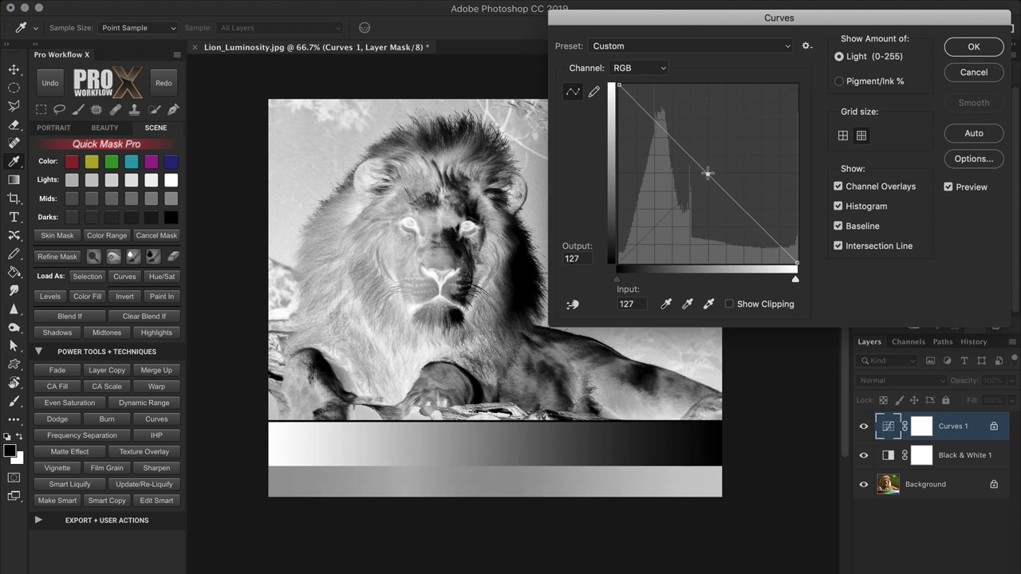
double_click(589, 260)
text(128)
key(Tab)
text(128)
Lower the curve's black point to Output 0, raise the midpoint to Output 253, and confirm the midtone curve
click(618, 86)
drag(619, 88, 601, 271)
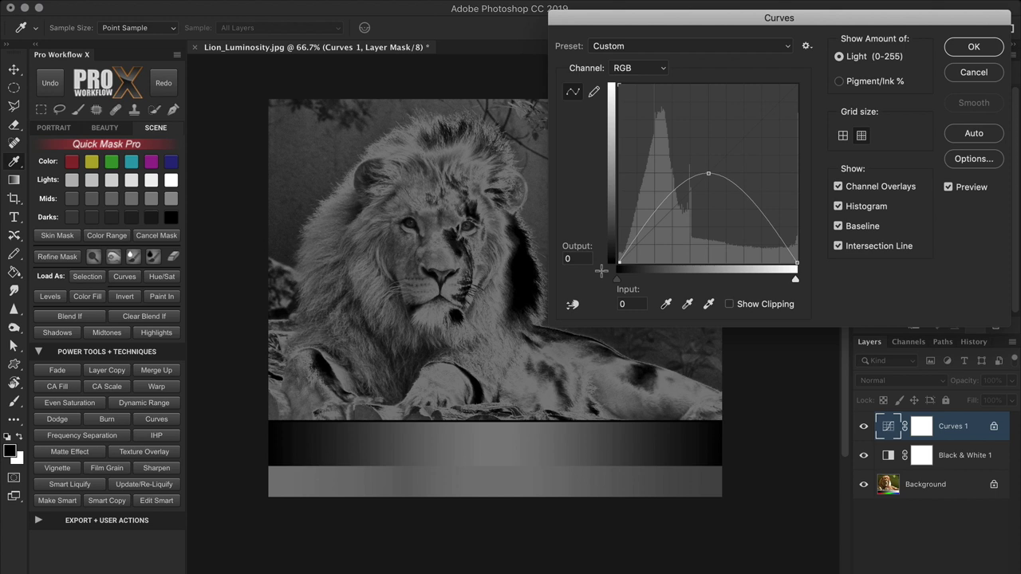
click(708, 173)
drag(708, 173, 708, 85)
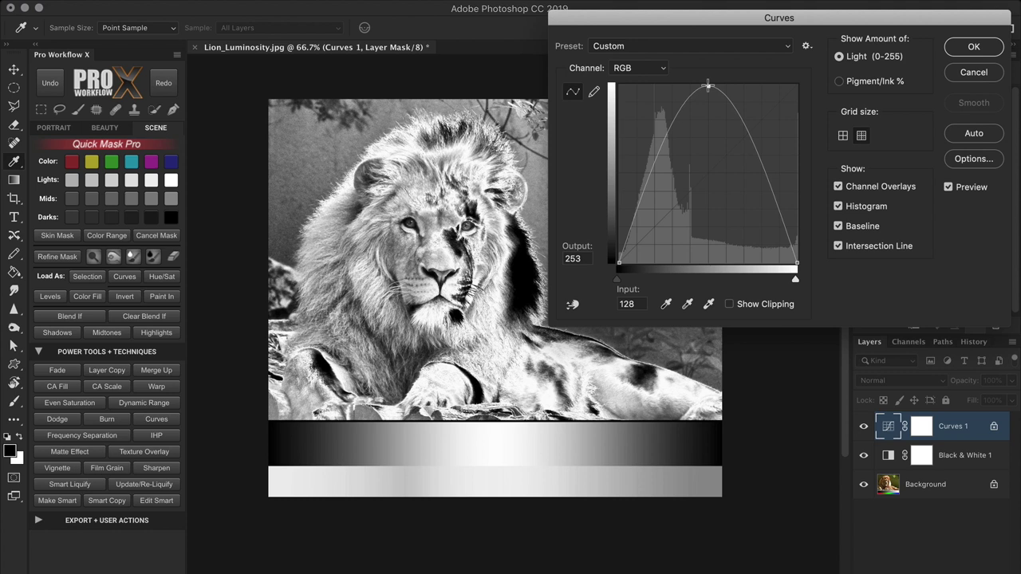
click(950, 53)
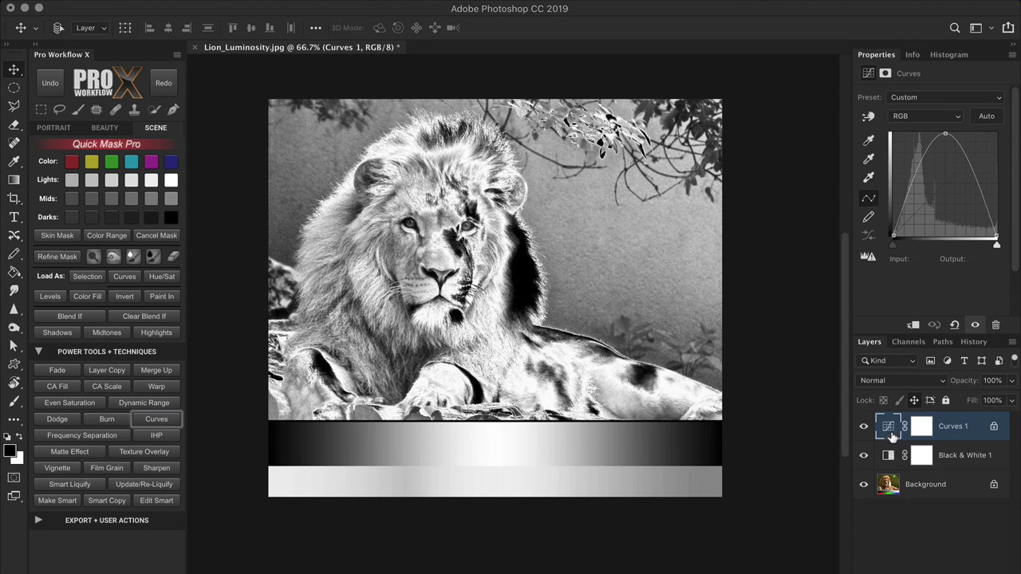
Add a default Curves 2 layer and apply the merged RGB image to its mask with Multiply blending at 100% opacity
click(174, 420)
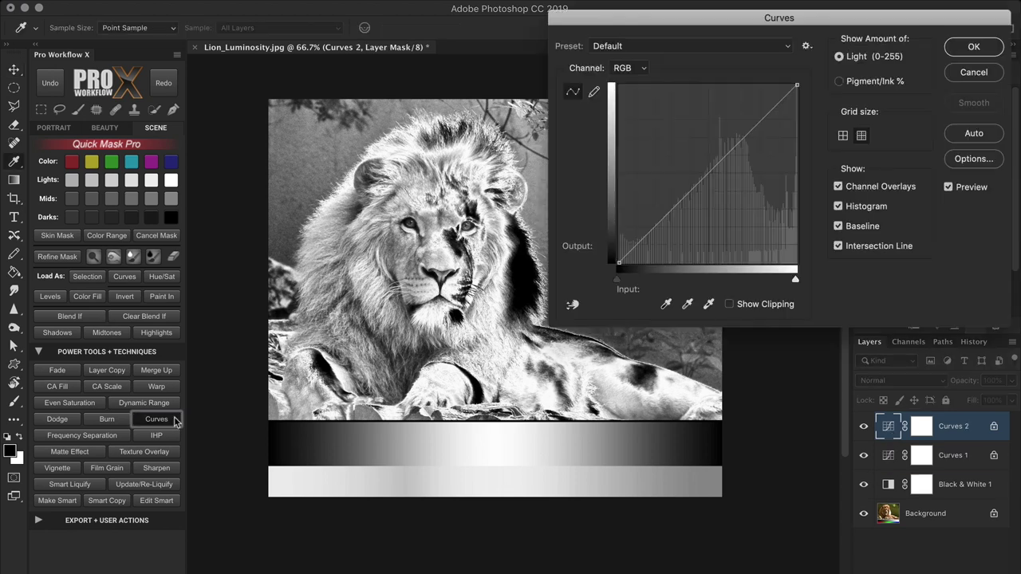
click(994, 52)
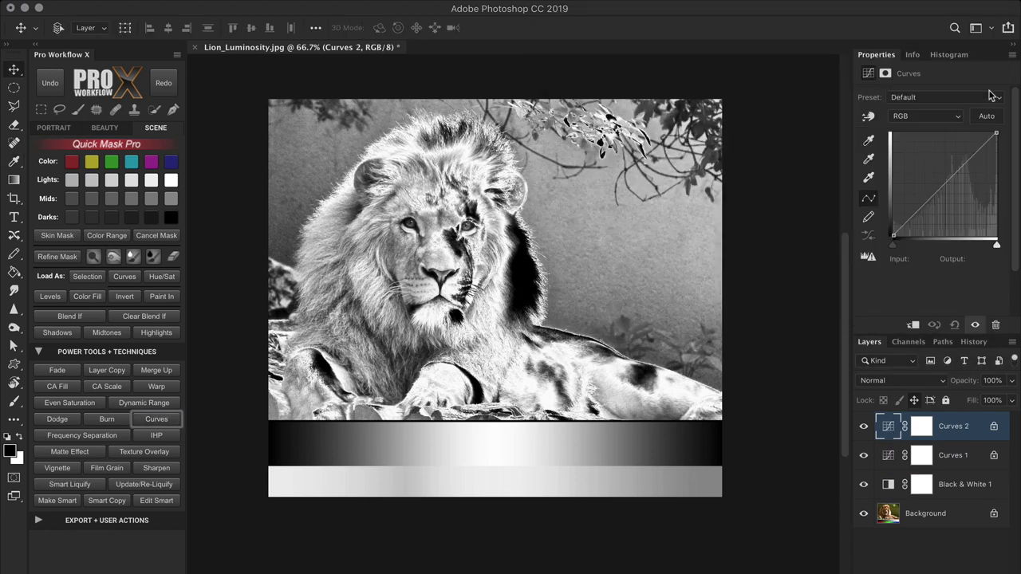
click(922, 427)
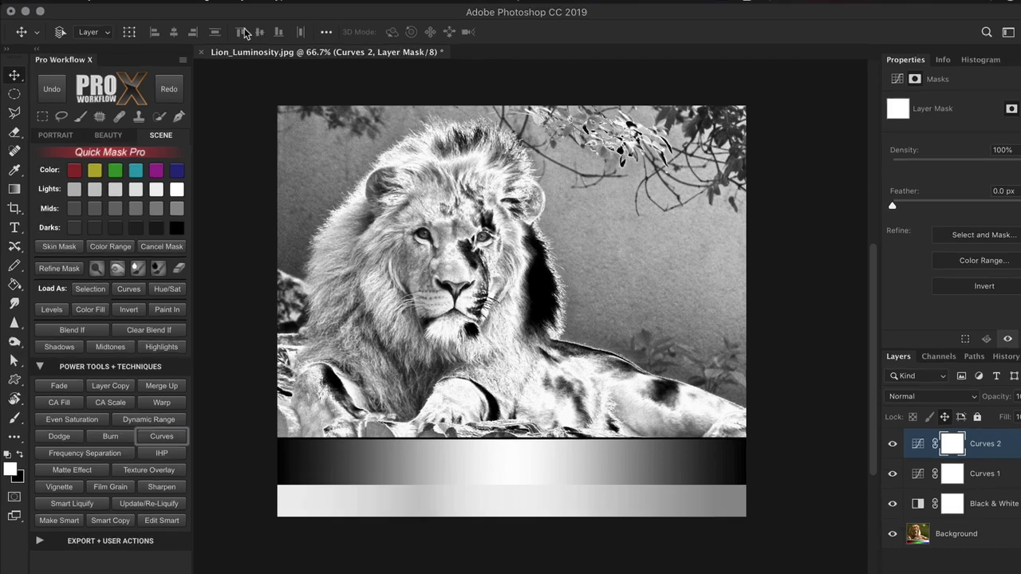
click(194, 0)
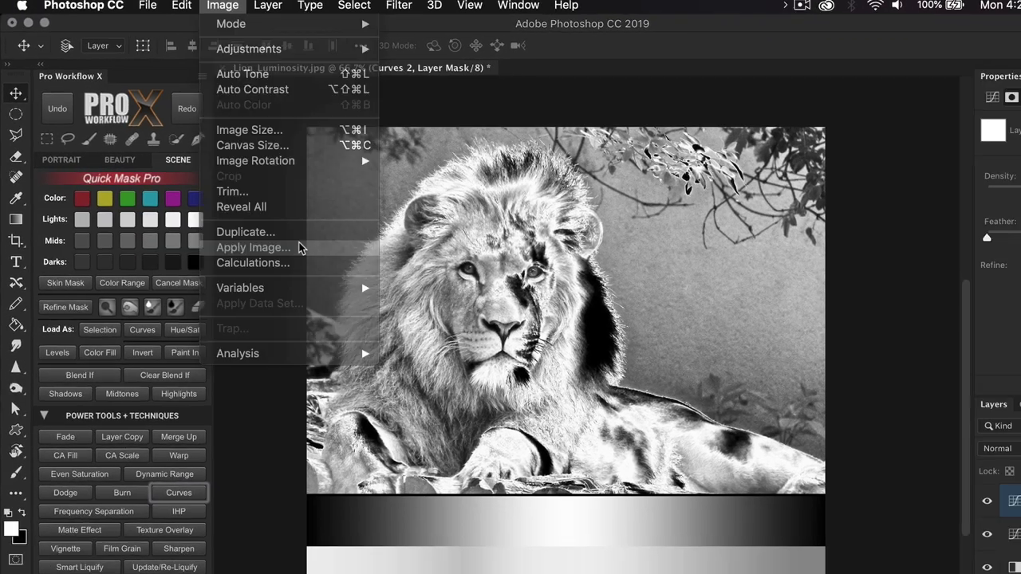
click(254, 247)
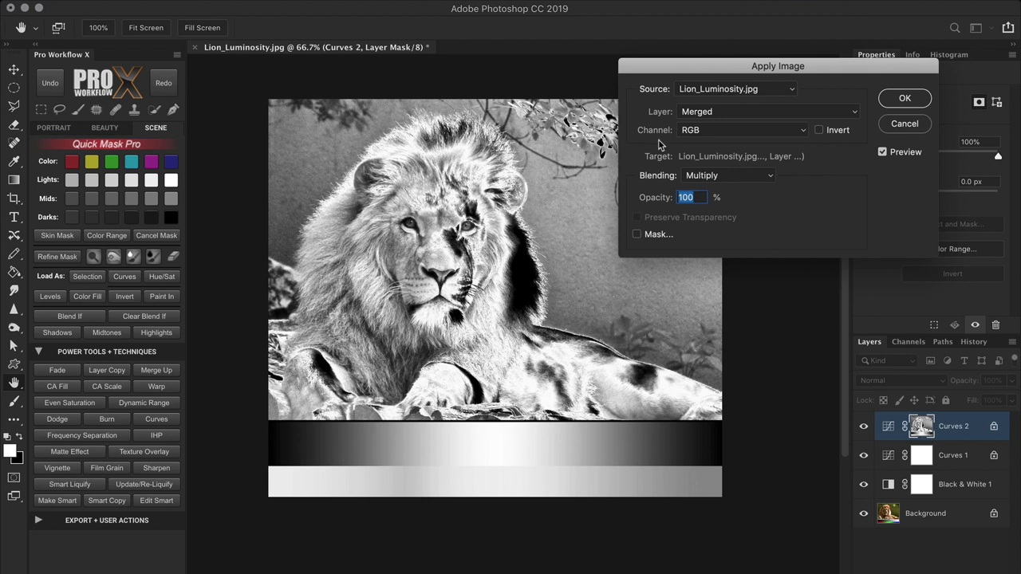
click(891, 105)
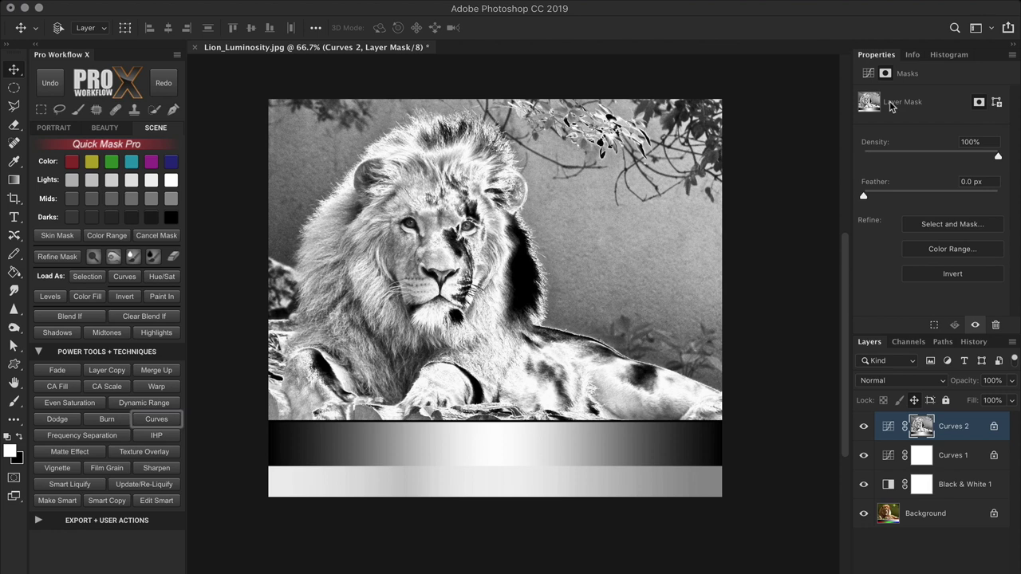
Delete the Curves 1 and Black & White 1 layers and pull the middle of the Curves 2 curve slightly downward
click(960, 456)
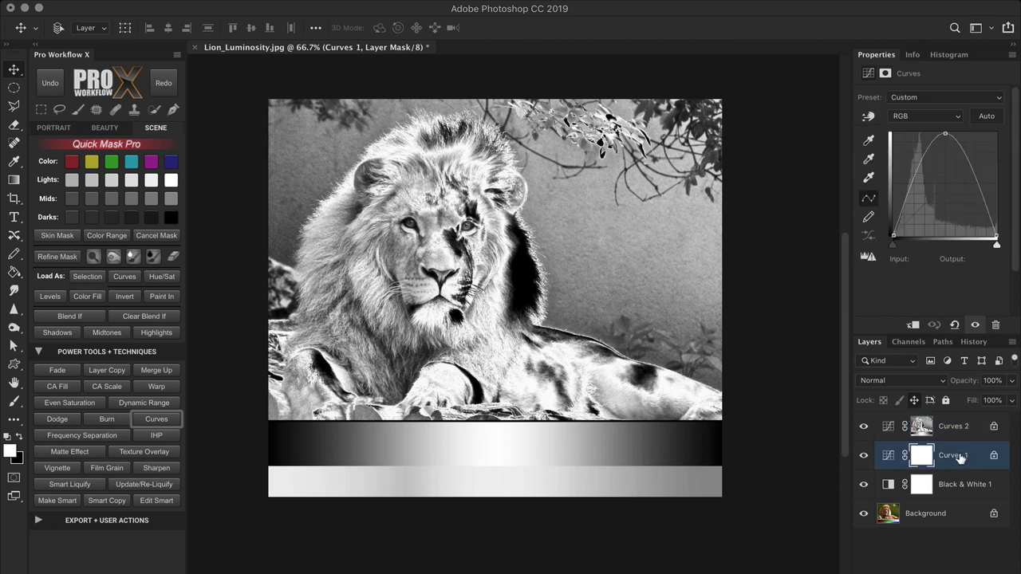
shift+click(964, 483)
key(Delete)
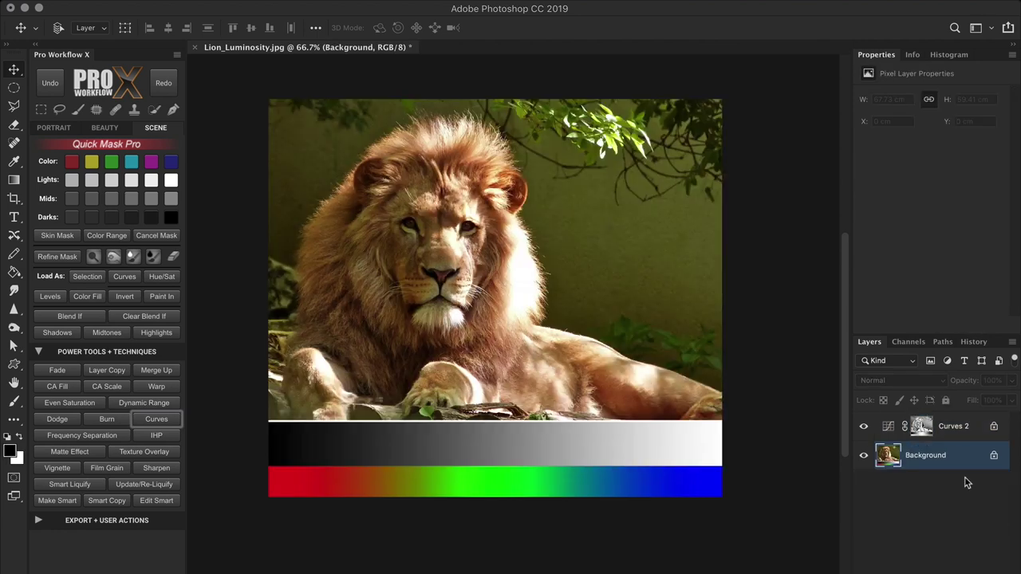
click(888, 426)
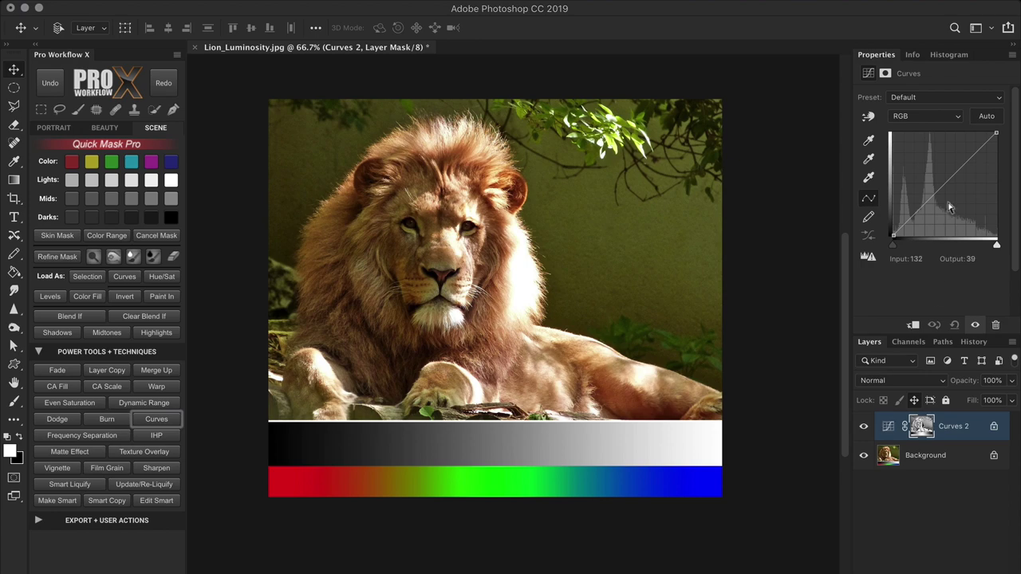
drag(941, 177, 938, 187)
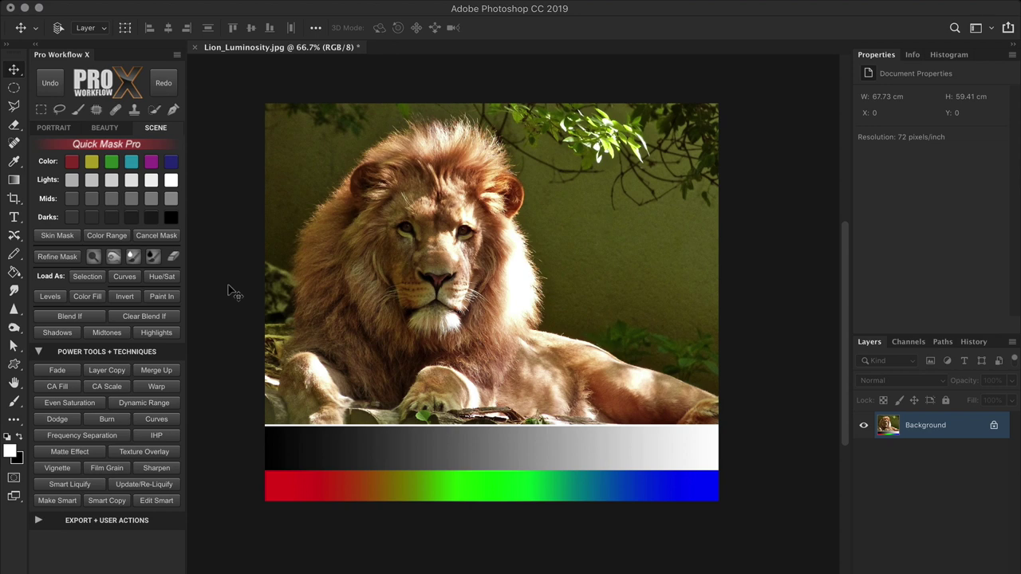
Generate the Mids 3 quick mask preview, expand its layer group, and cancel the mask
click(112, 199)
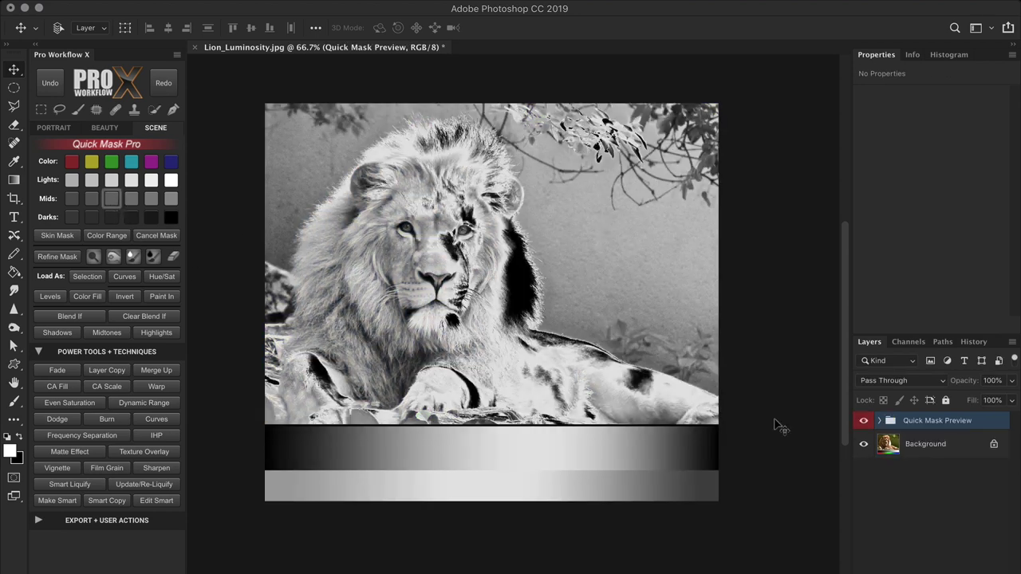
click(880, 421)
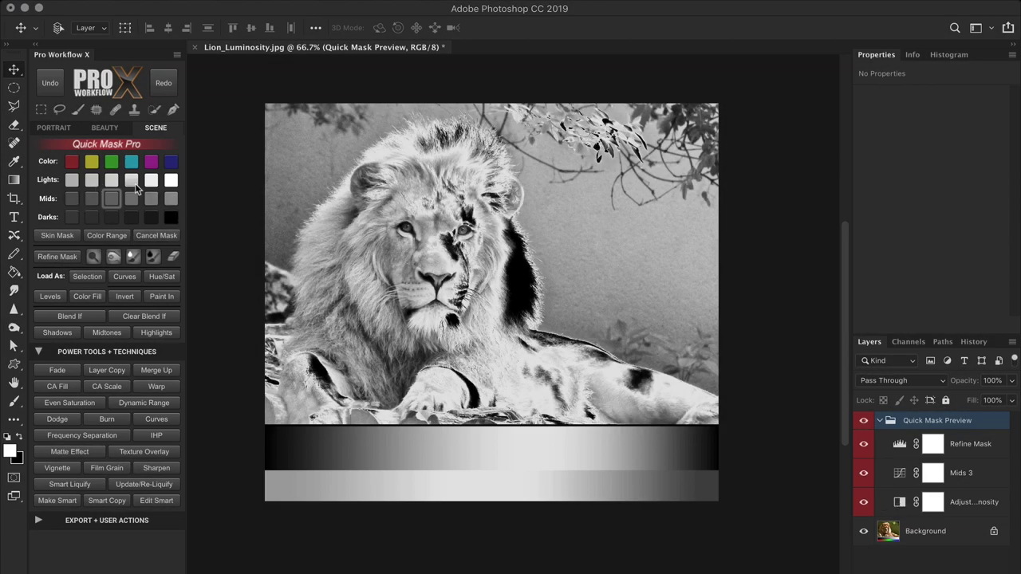
click(145, 233)
Generate the Lights 1 quick mask and refine its input levels to black 24 and midtone 1.97
click(73, 181)
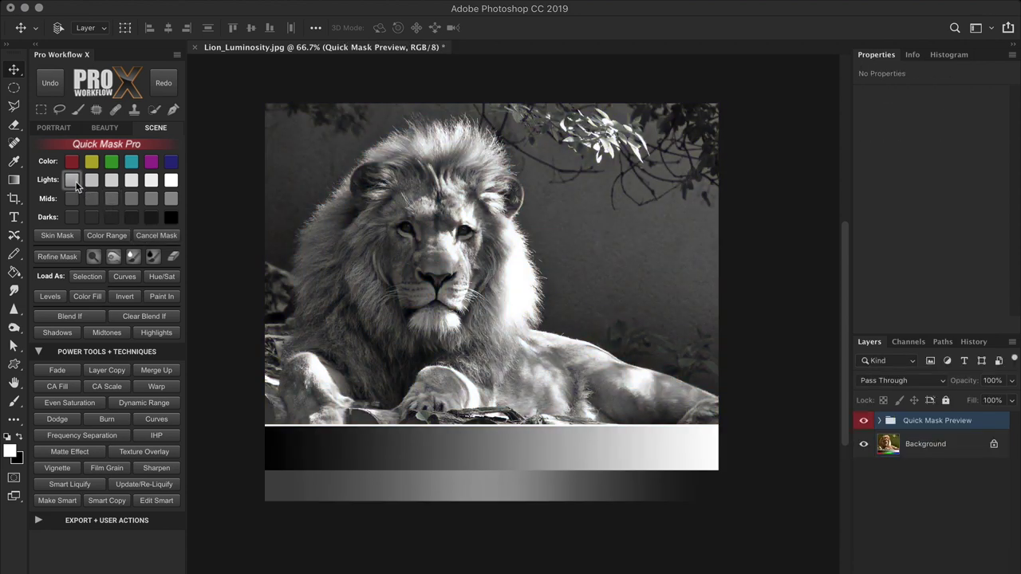
click(72, 257)
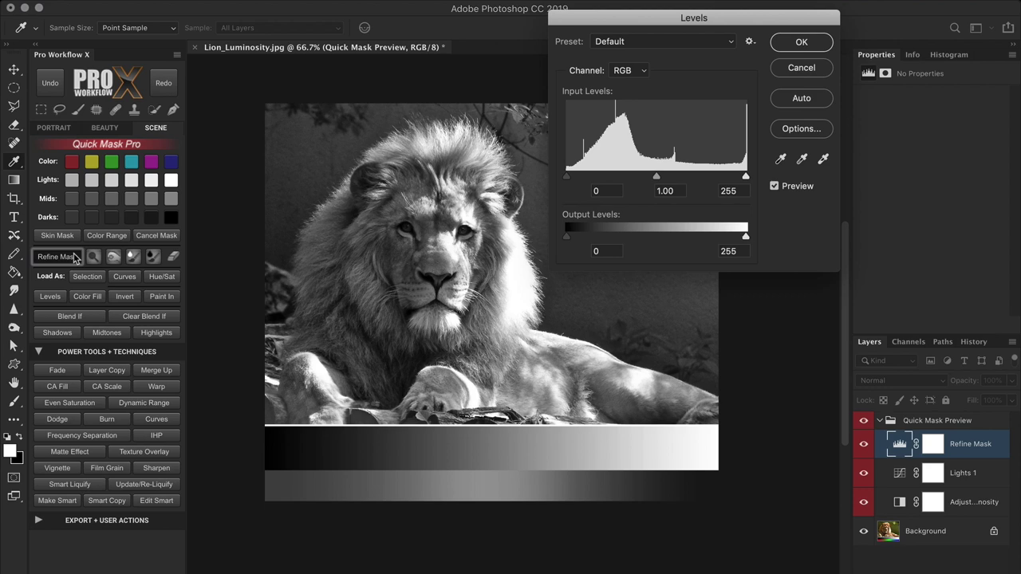
drag(567, 177, 584, 183)
drag(665, 177, 626, 179)
click(812, 49)
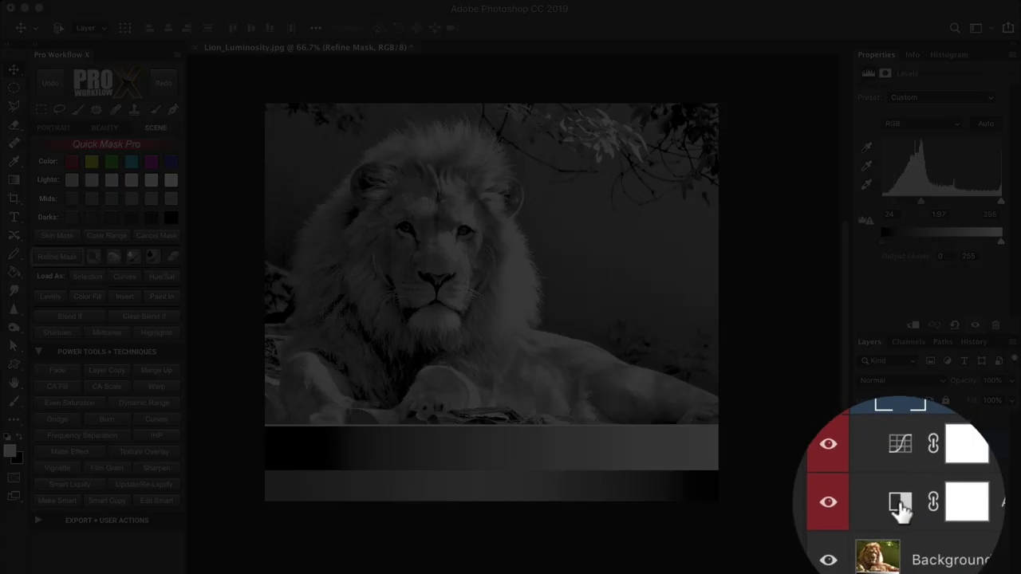
Set the Adjust Color Luminosity layer's Reds to 226, Yellows to -66 and Greens to -45
click(900, 503)
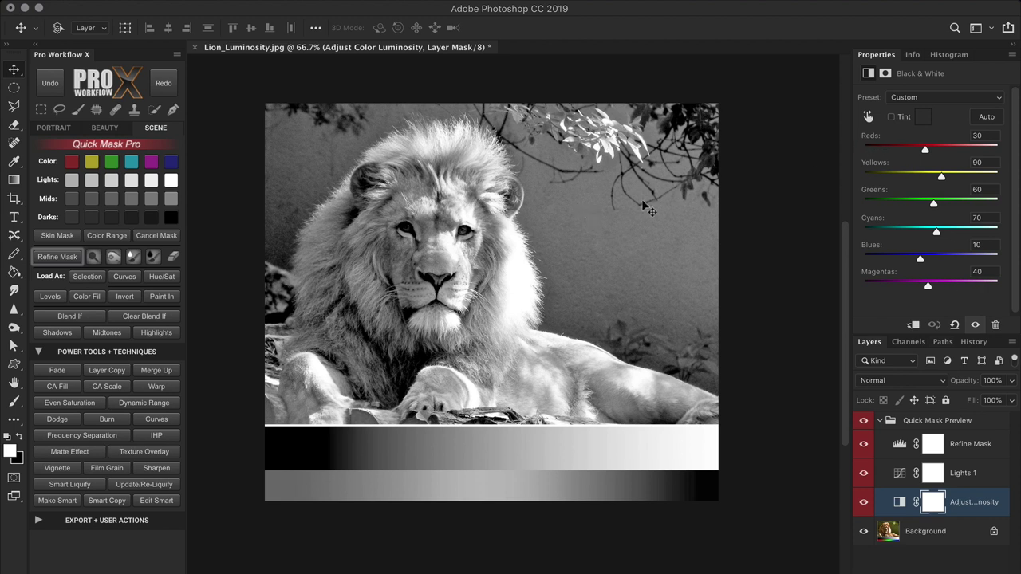
drag(925, 154, 983, 157)
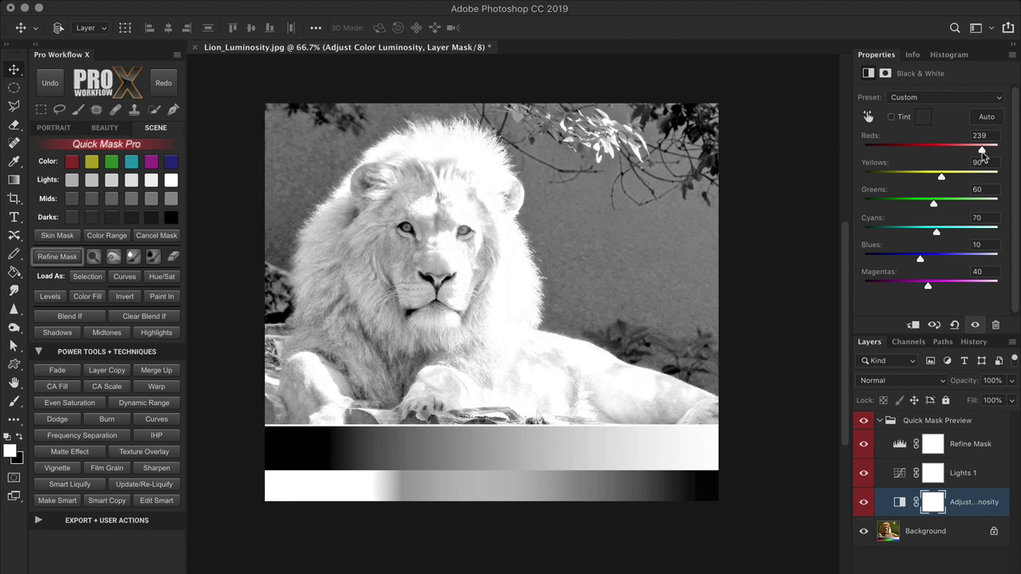
drag(943, 181, 906, 207)
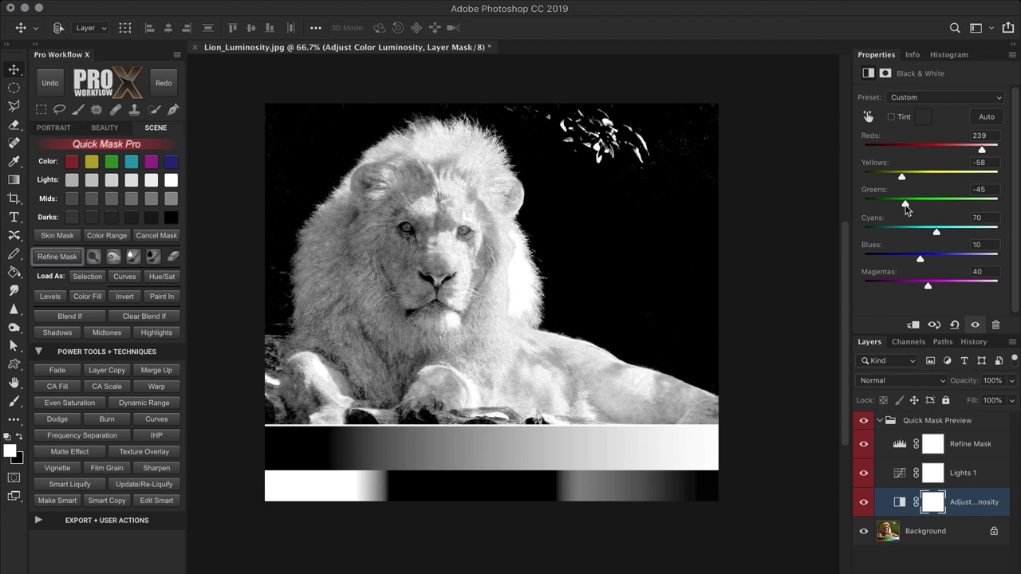
mouse_move(983, 156)
mouse_down()
mouse_move(968, 158)
mouse_move(978, 158)
mouse_up()
drag(902, 178, 899, 182)
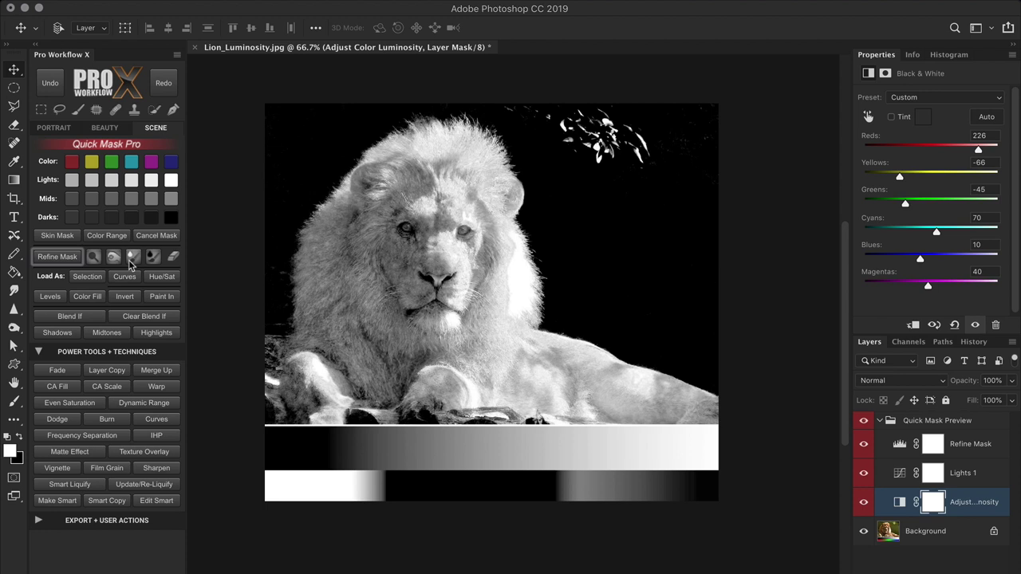
Brighten the lion's mane and body in the mask with brush strokes on two Dodge Mask layers
click(93, 256)
drag(311, 239, 351, 255)
mouse_move(367, 152)
mouse_down()
mouse_move(502, 199)
mouse_move(598, 375)
mouse_move(654, 401)
mouse_move(478, 228)
mouse_move(311, 263)
mouse_move(318, 367)
mouse_move(422, 211)
mouse_up()
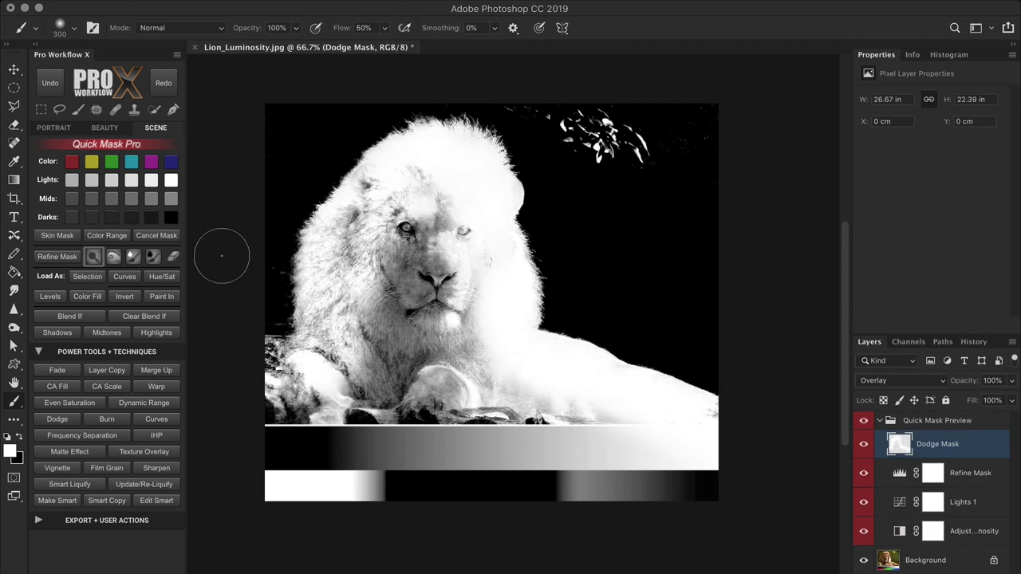
click(93, 256)
mouse_move(378, 171)
mouse_down()
mouse_move(328, 233)
mouse_move(319, 347)
mouse_move(295, 351)
mouse_up()
Add a Burn Mask layer and darken the background around the lion with brush strokes
click(113, 256)
drag(683, 141, 479, 92)
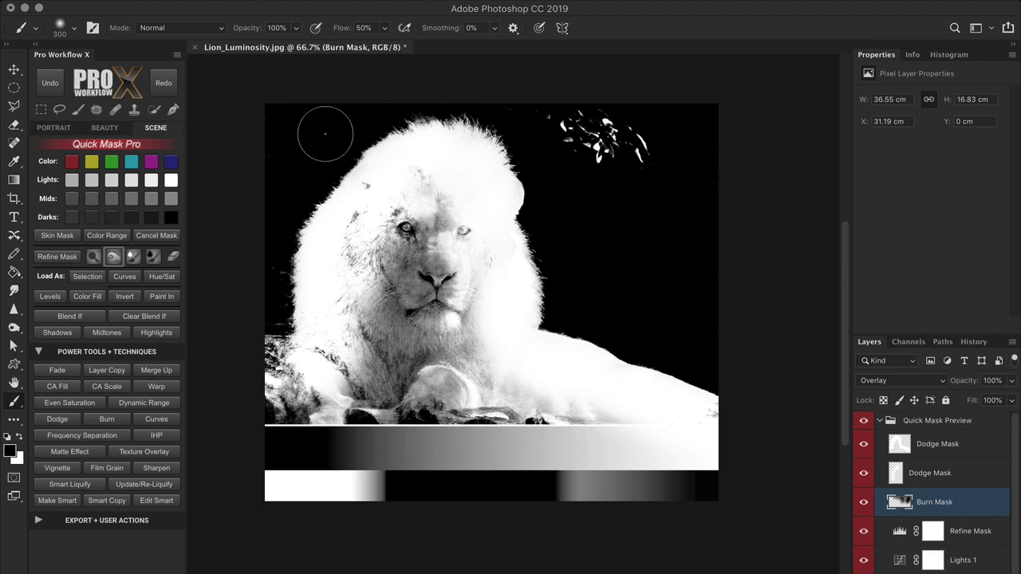
mouse_move(265, 268)
mouse_down()
mouse_move(257, 303)
mouse_move(247, 196)
mouse_up()
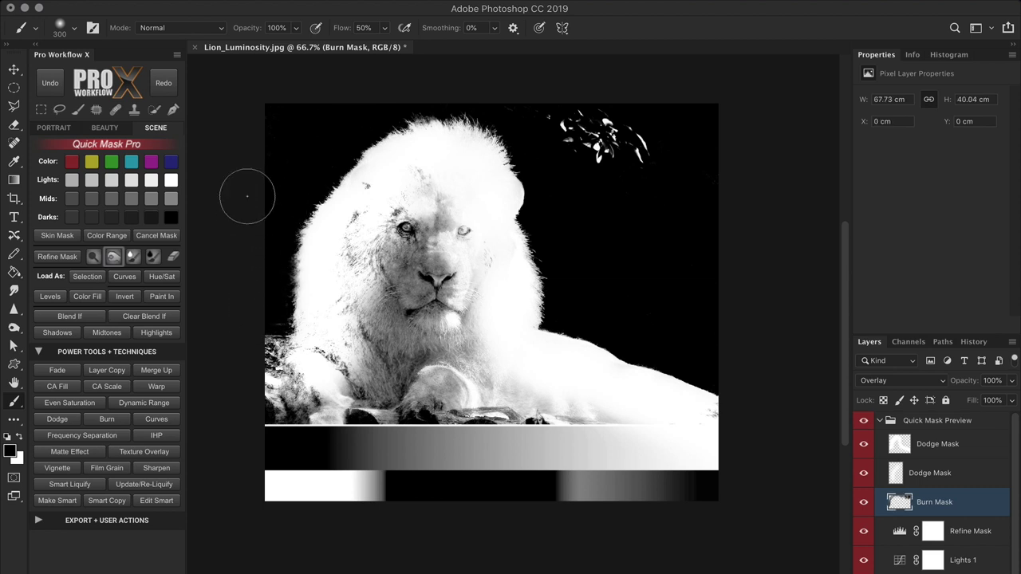
Add a Paint Black layer and paint out the bright leaves and the remaining background beside the lion
click(153, 256)
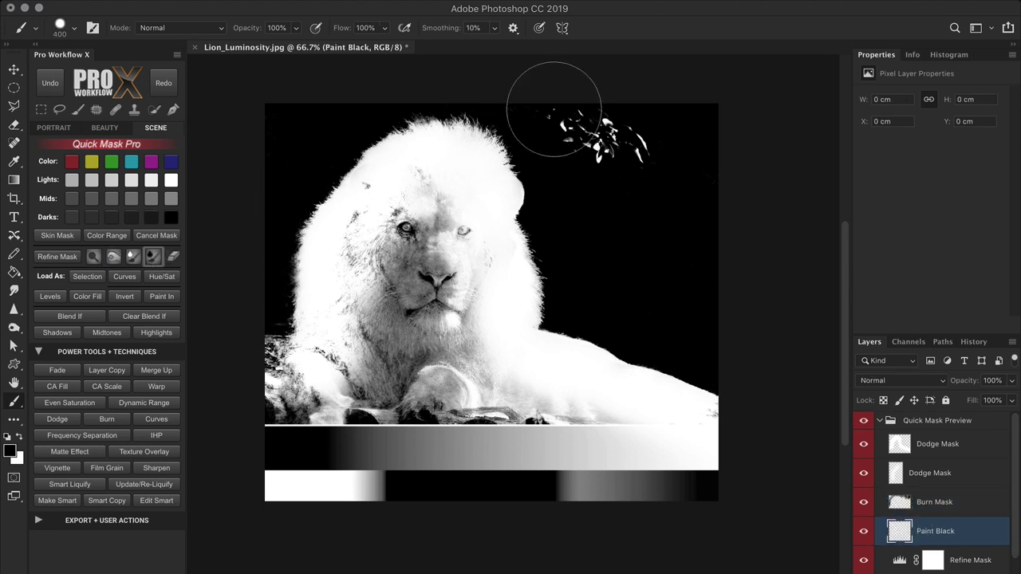
drag(680, 136, 659, 146)
drag(279, 319, 274, 219)
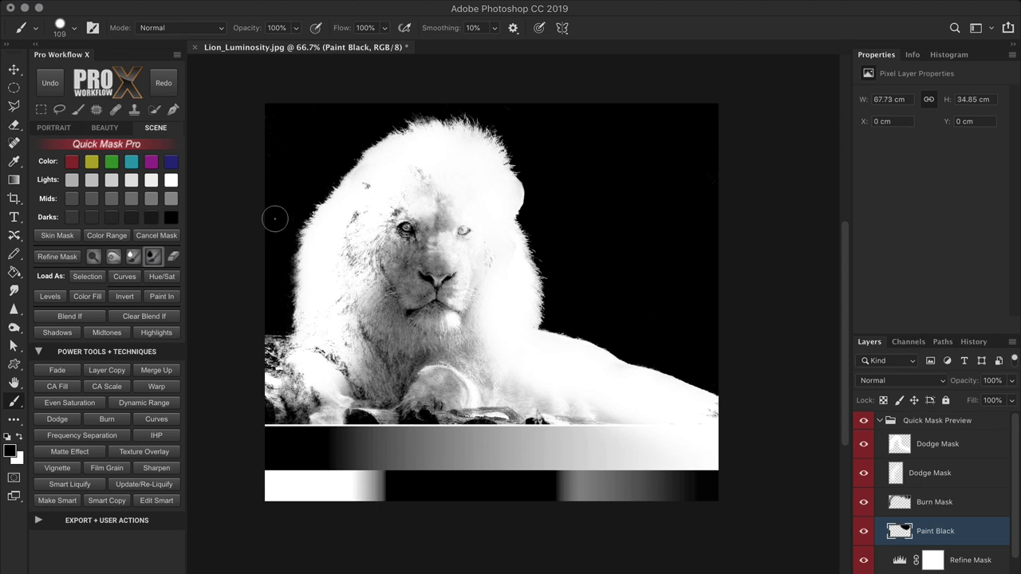
Add a Paint White layer, fill the lion and the area below it with white brush strokes, and collapse the mask preview group
click(132, 256)
mouse_move(397, 209)
mouse_down()
mouse_move(456, 261)
mouse_move(345, 313)
mouse_move(334, 398)
mouse_move(265, 387)
mouse_move(299, 386)
mouse_move(265, 395)
mouse_move(393, 370)
mouse_move(468, 511)
mouse_move(460, 334)
mouse_move(695, 441)
mouse_move(361, 473)
mouse_move(380, 446)
mouse_move(627, 455)
mouse_up()
key(bracketleft)
key(bracketleft)
key(bracketleft)
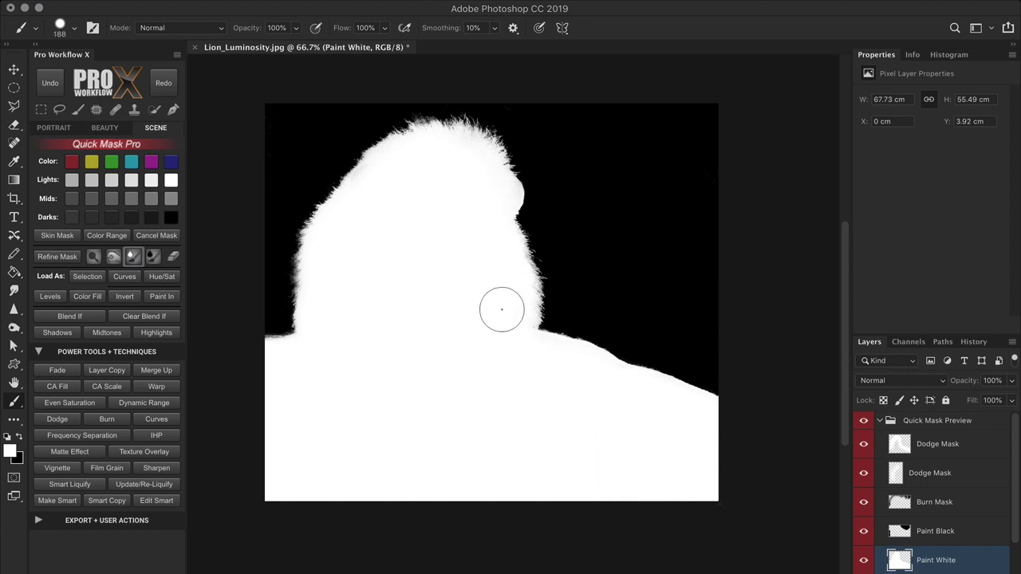
click(879, 421)
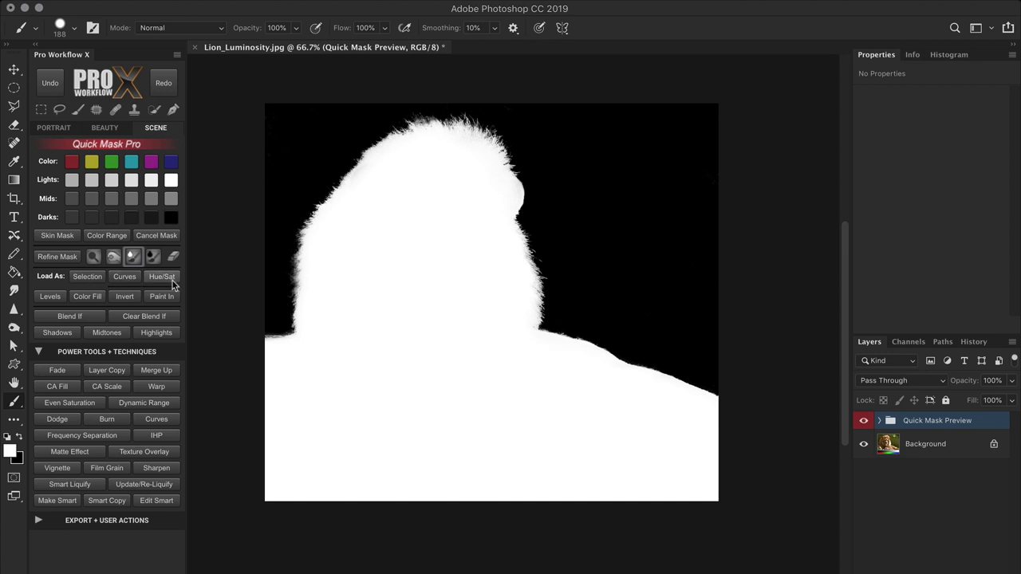
Load the quick mask as a Curves adjustment layer and restore the mask preview for reuse
click(128, 279)
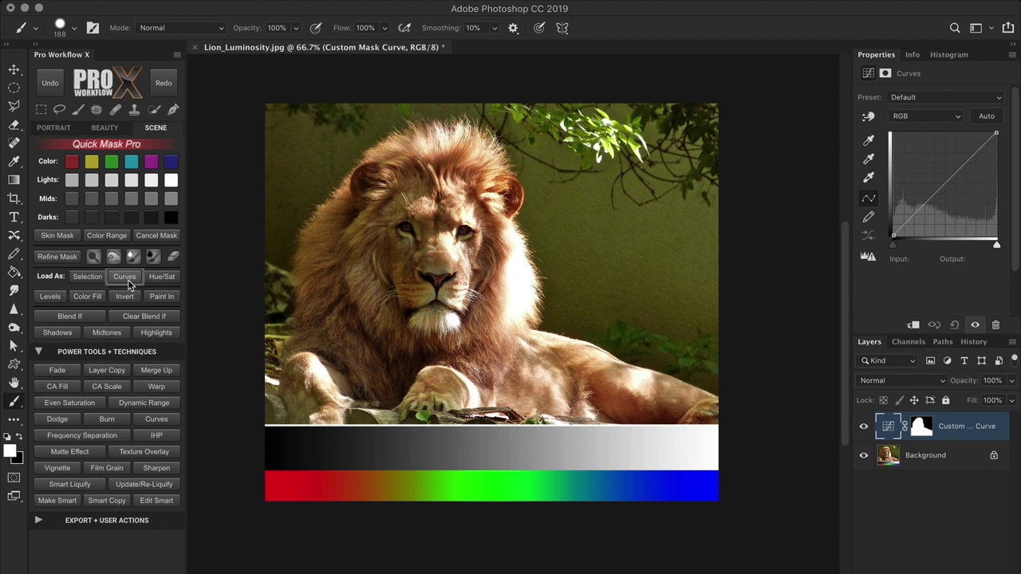
click(50, 89)
click(96, 281)
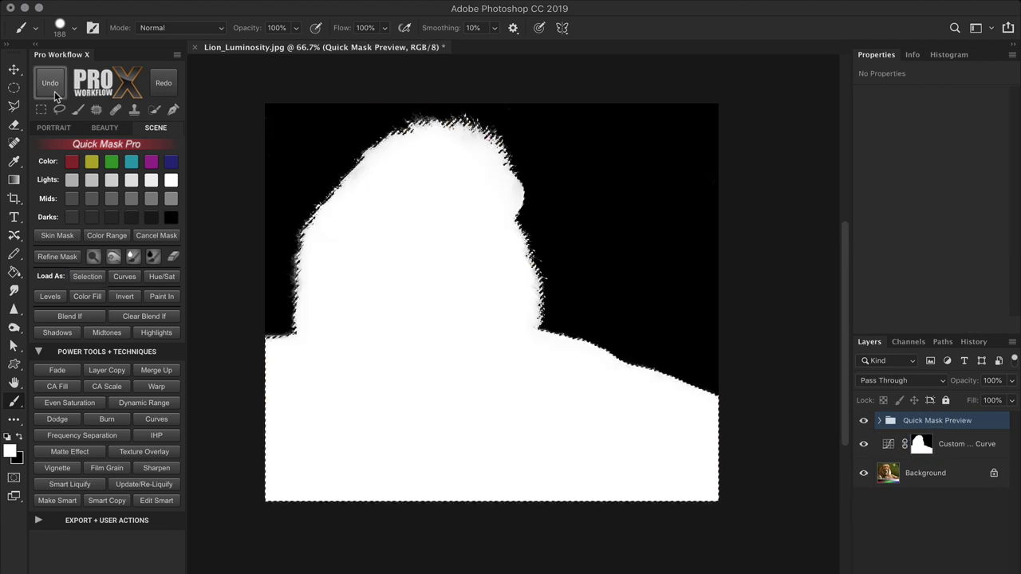
Load the quick mask as a solid black (000000) Color Fill layer and invert its mask to black out the background
click(87, 296)
drag(329, 249, 330, 346)
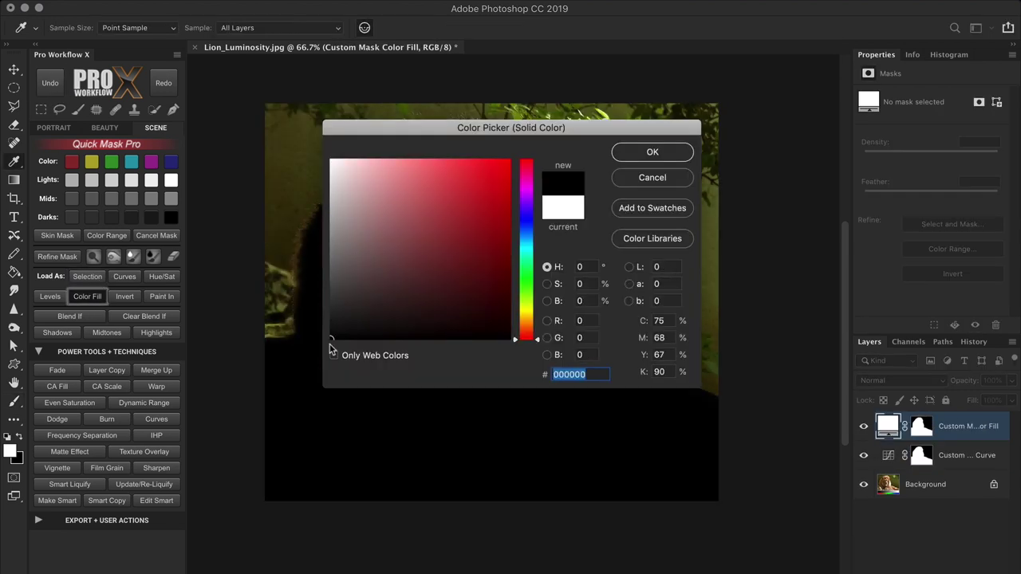
click(634, 156)
click(132, 297)
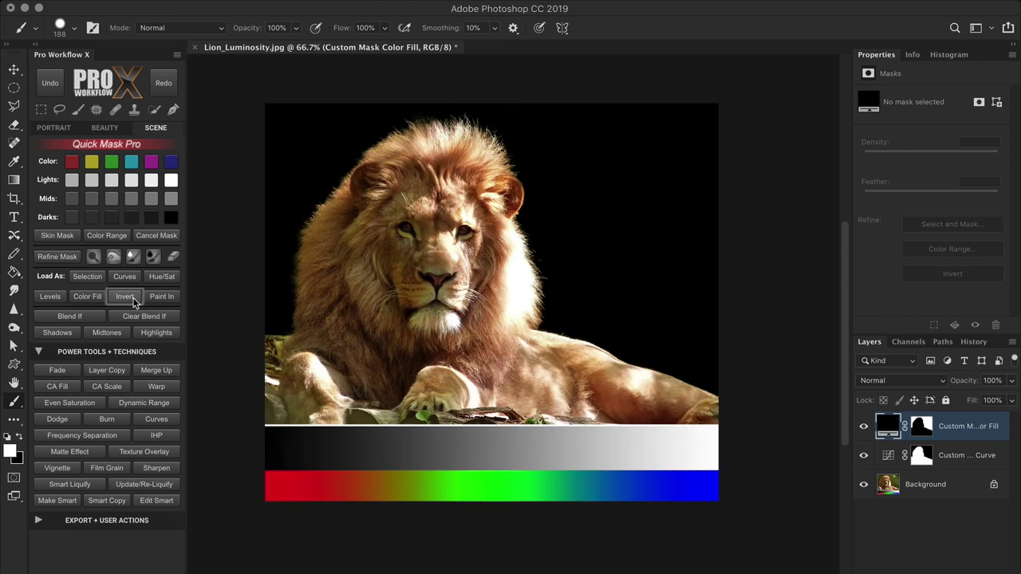
Brighten the lion on the masked Curves layer with a curve point at input 102, output 144
click(921, 455)
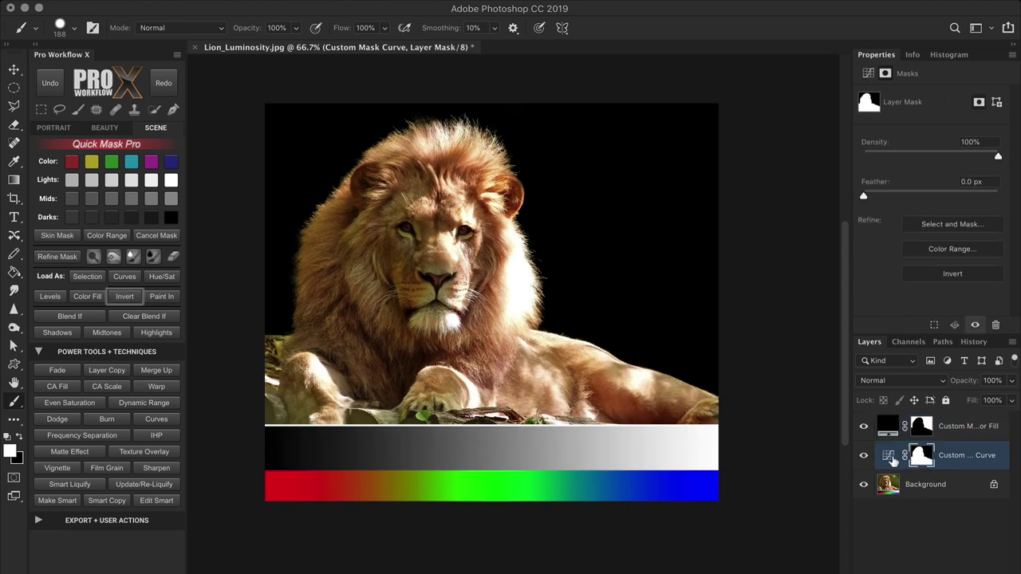
click(889, 454)
drag(944, 186, 934, 177)
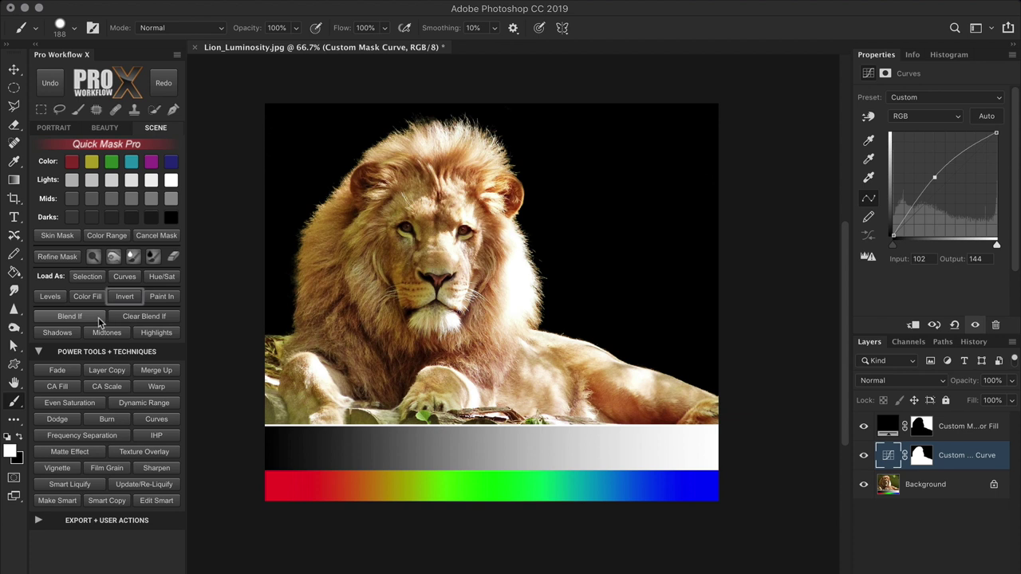
Apply the Highlights, Midtones and finally Shadows Blend If presets to the Curves layer
click(166, 335)
click(101, 339)
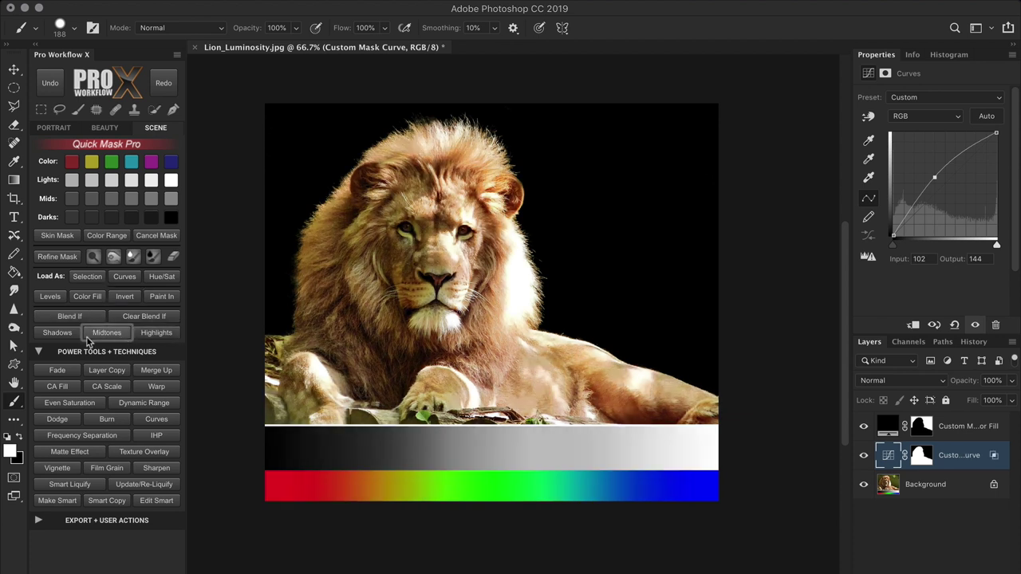
click(57, 333)
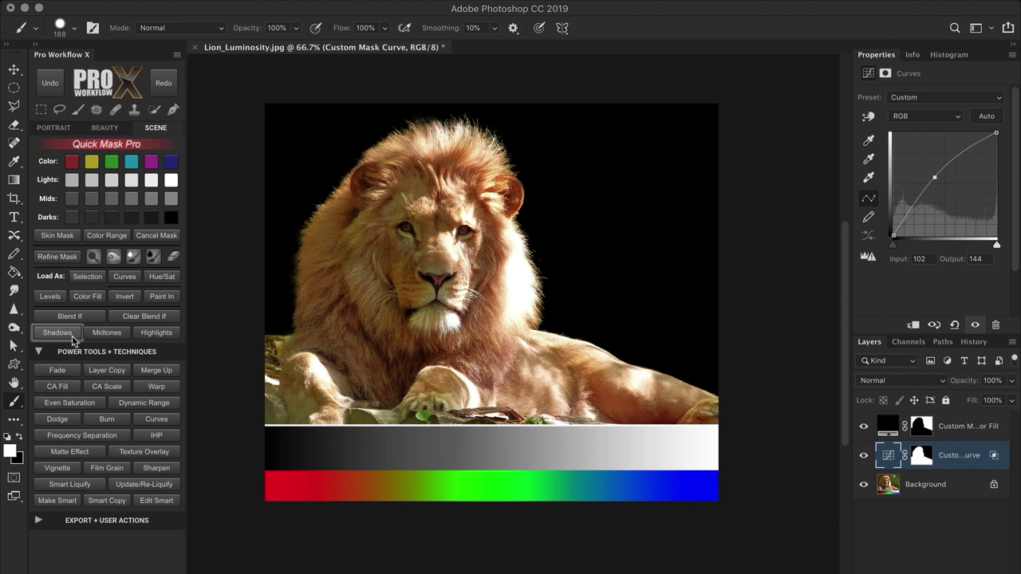
Fine-tune the Curves layer's Blend If by moving the lower half of the split Underlying Layer white slider toward its upper half
click(90, 319)
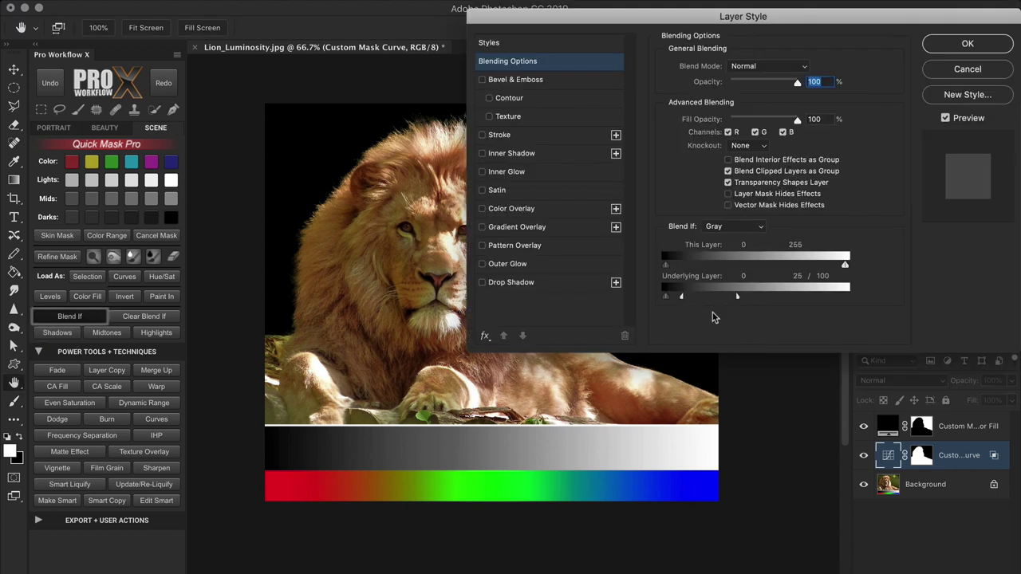
drag(682, 296, 726, 297)
click(933, 48)
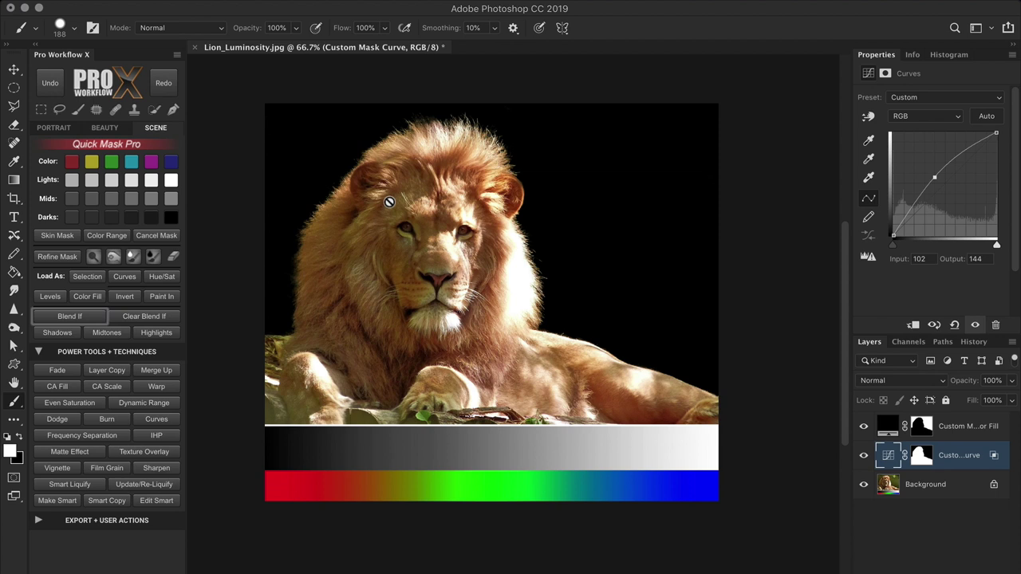
Try adding a second mask to the Curves layer and remove the resulting vector mask
click(920, 459)
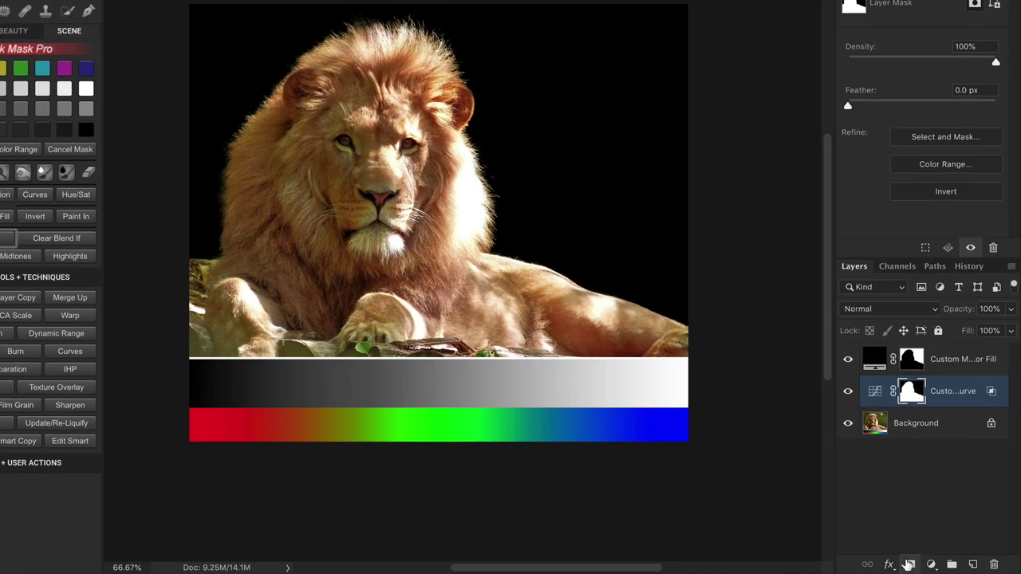
click(920, 573)
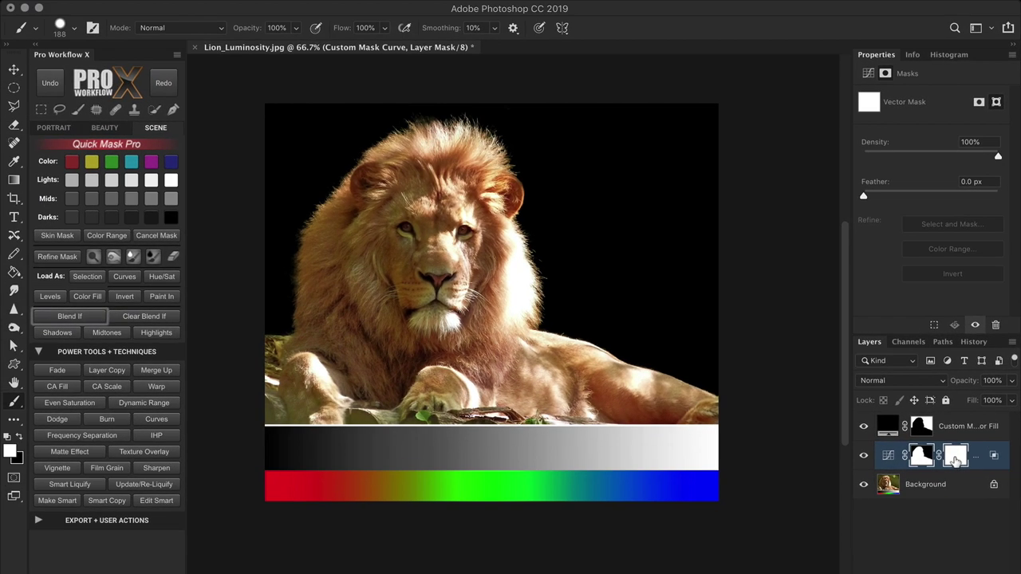
right_click(951, 395)
click(889, 483)
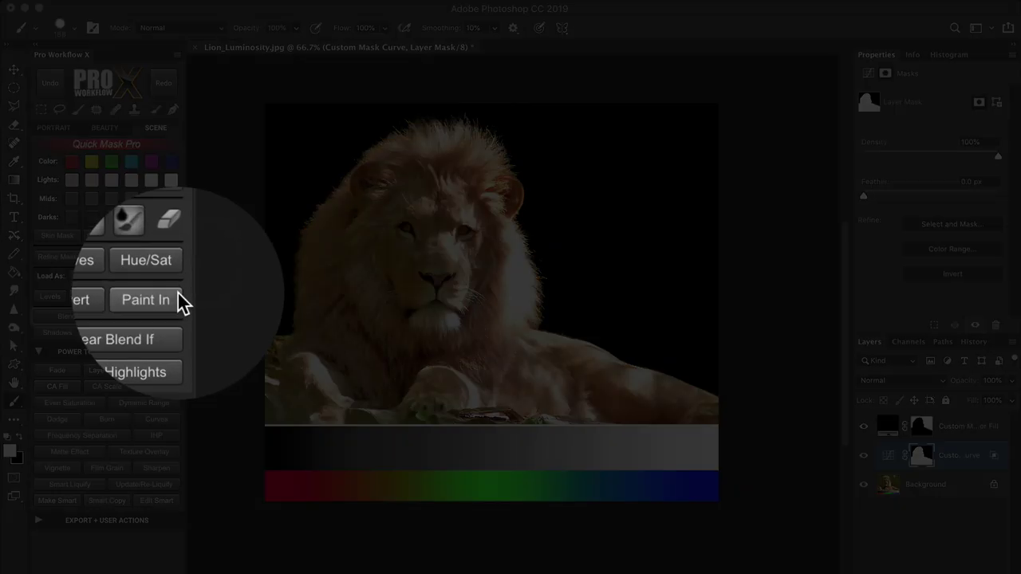
Place the Curves layer in a Paint In group with a black mask and paint the adjustment onto parts of the lion
click(178, 300)
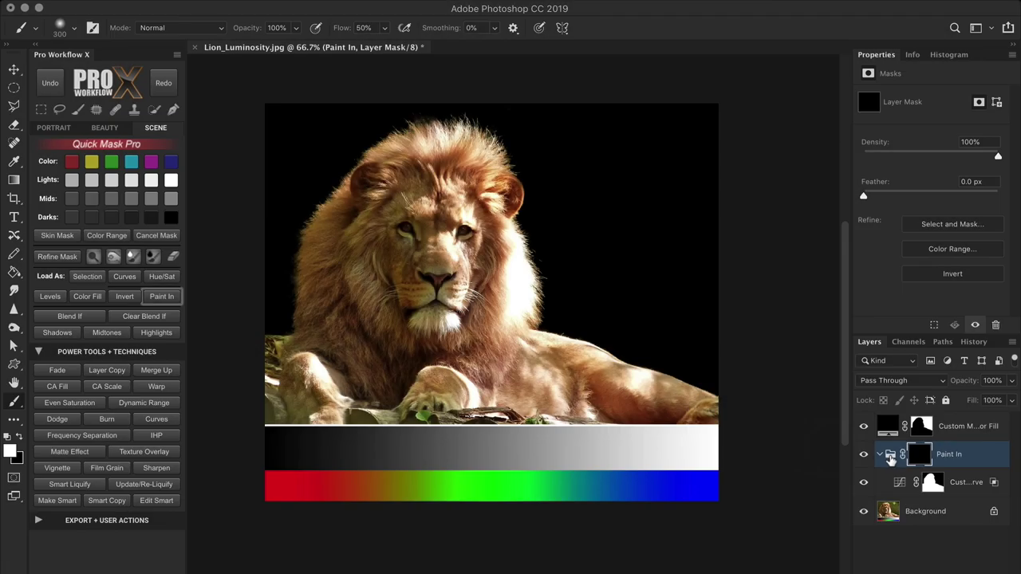
mouse_move(402, 317)
mouse_down()
mouse_move(447, 323)
mouse_move(431, 343)
mouse_up()
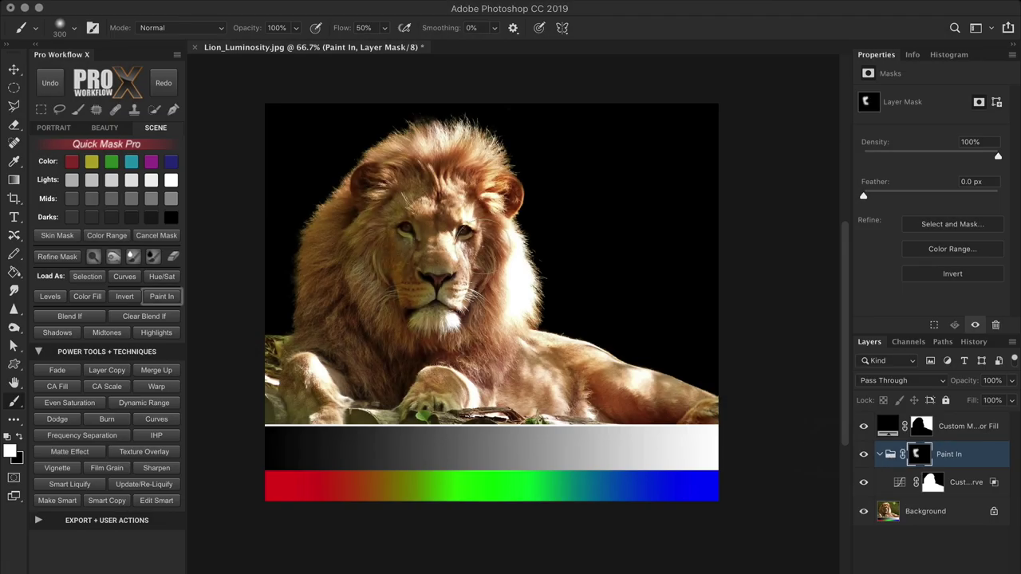
mouse_move(471, 243)
mouse_down()
mouse_move(495, 251)
mouse_move(386, 347)
mouse_move(408, 381)
mouse_up()
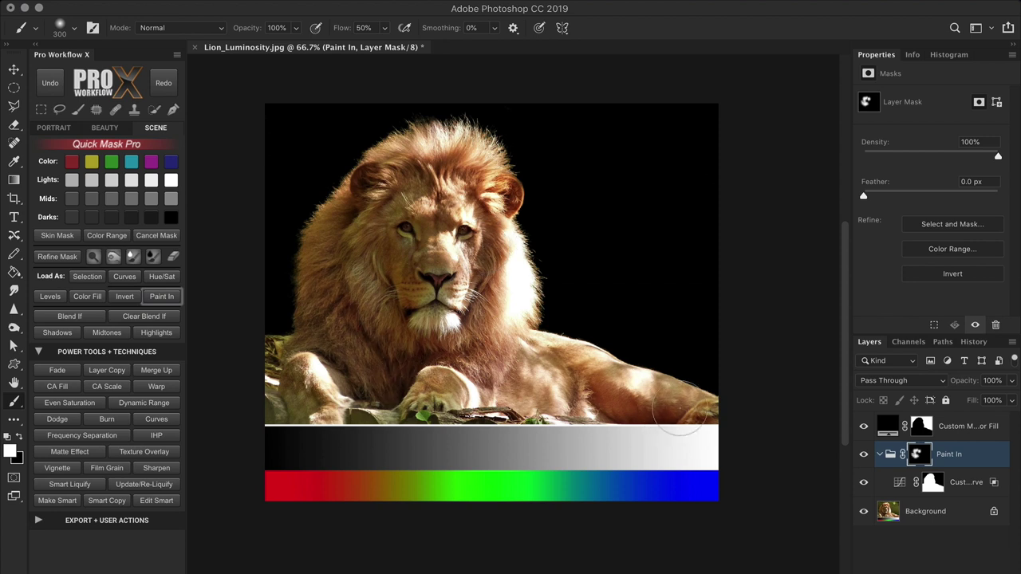
Compare the lion with and without the Paint In group, collapse the group, and examine the face and mane edges up close
click(863, 454)
click(862, 454)
click(863, 454)
click(862, 453)
click(863, 454)
click(863, 455)
click(863, 457)
click(862, 454)
click(879, 454)
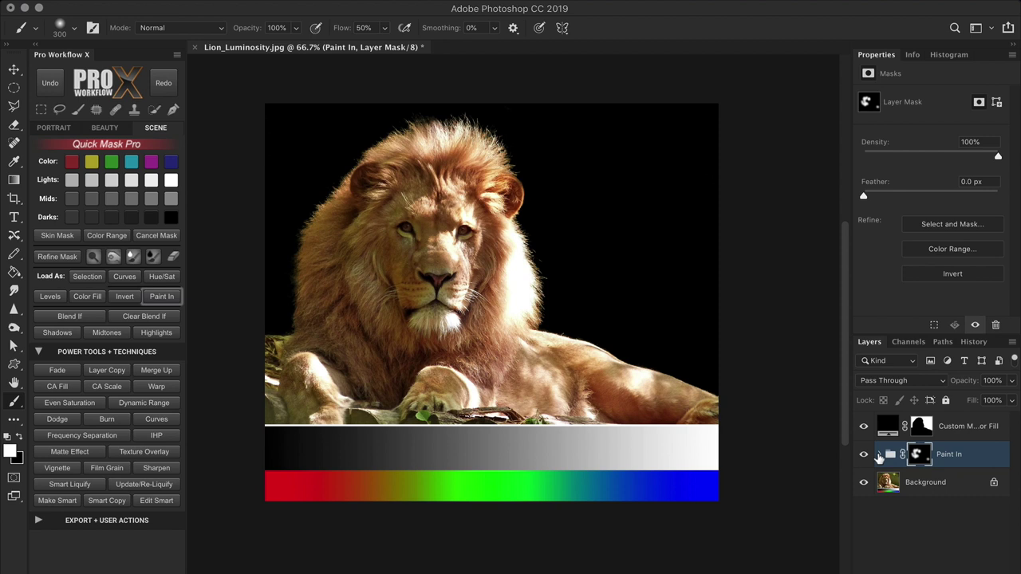
ctrl+click(379, 219)
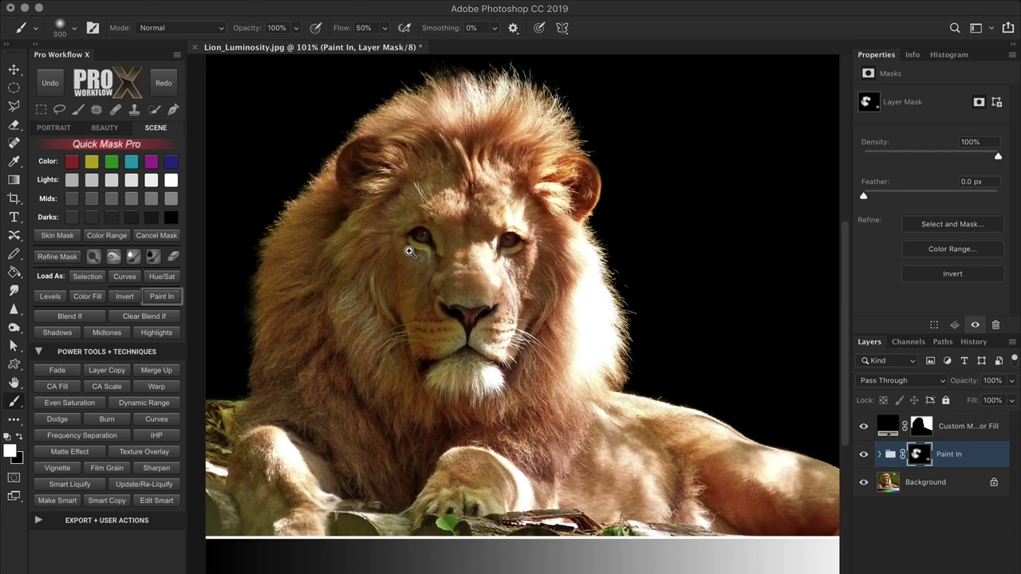
mouse_move(421, 269)
mouse_down()
mouse_move(433, 216)
mouse_move(426, 266)
mouse_up()
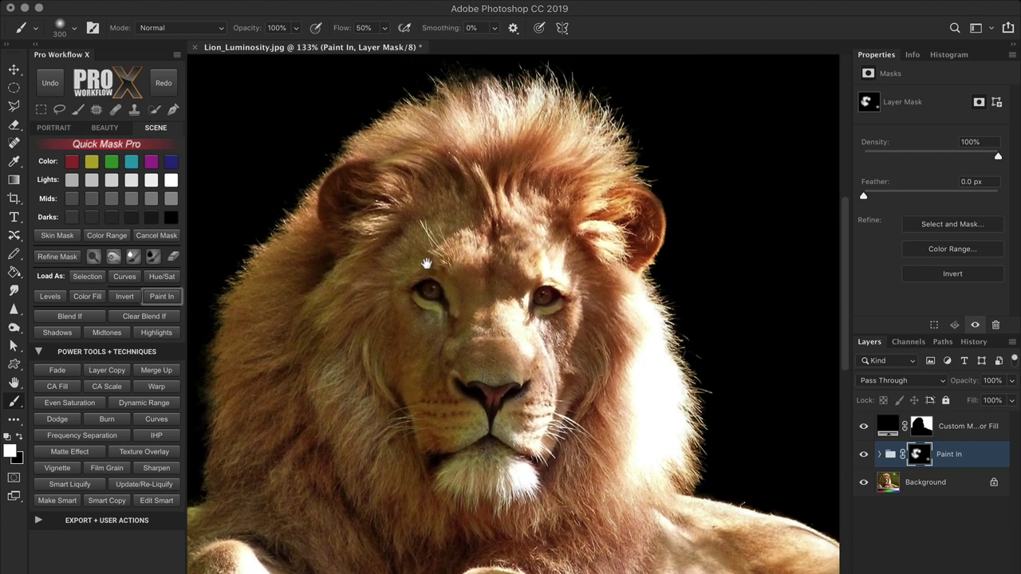
scroll(426, 265, down, 5)
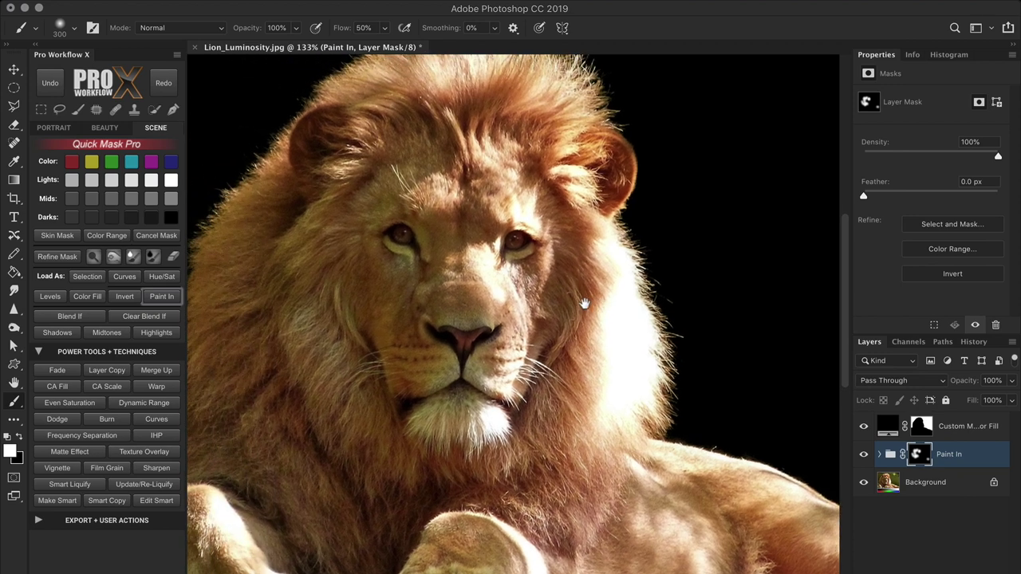
drag(584, 304, 557, 305)
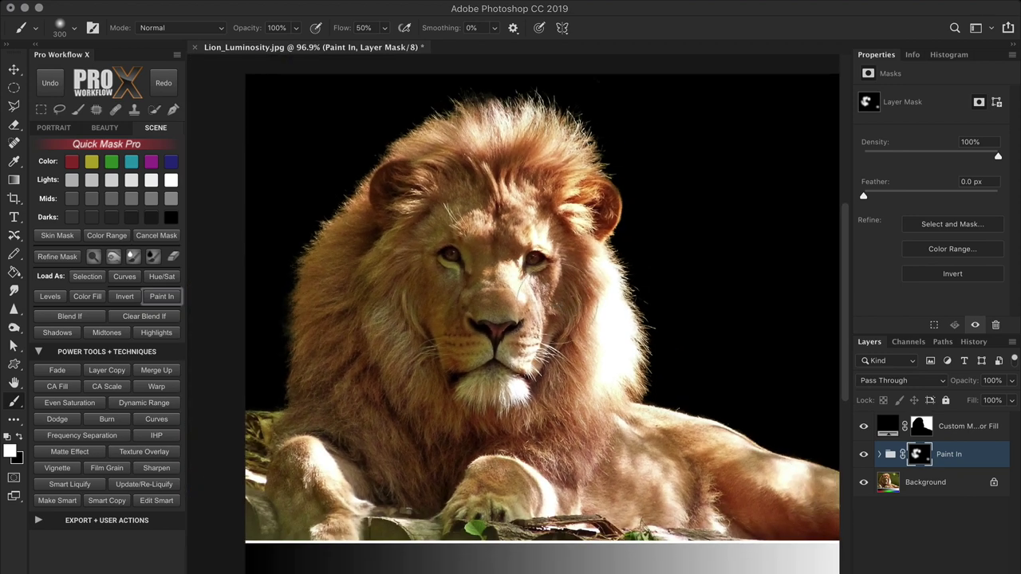